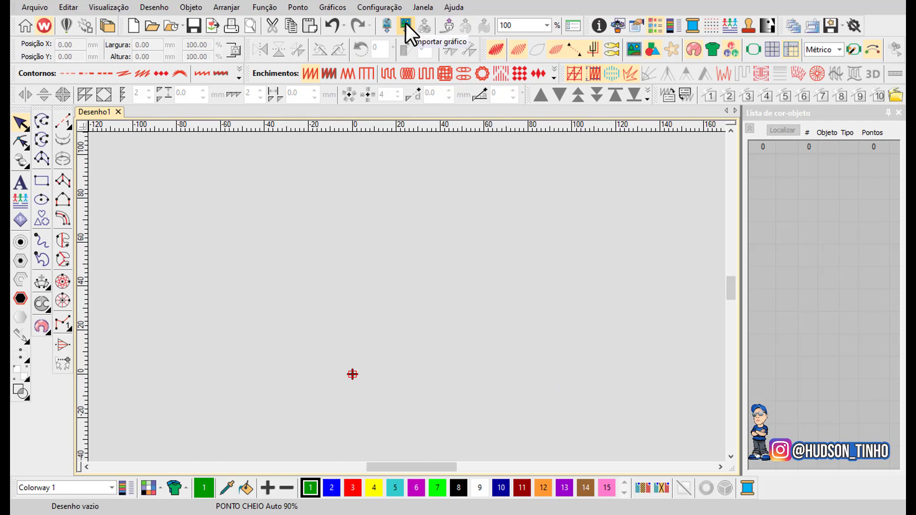
Import the graphic bmw-logo.png from the desktop into the empty design.
click(464, 27)
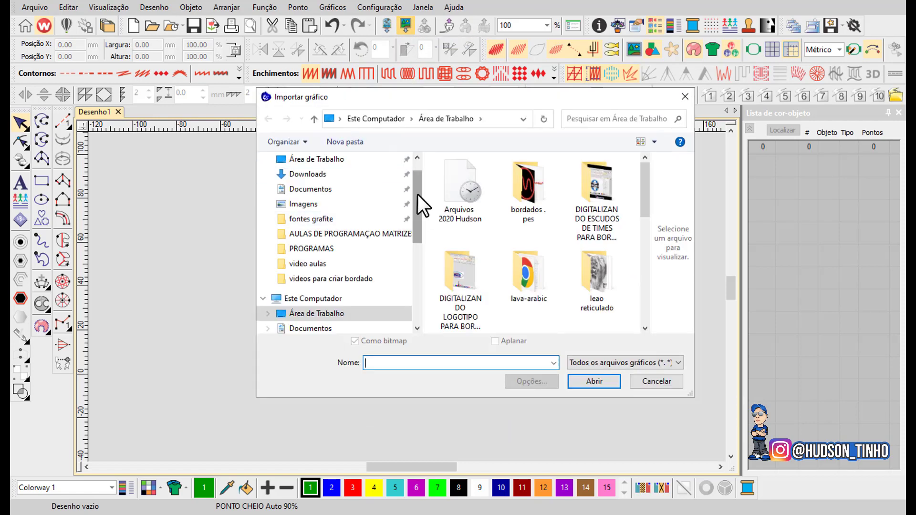
drag(645, 215, 653, 286)
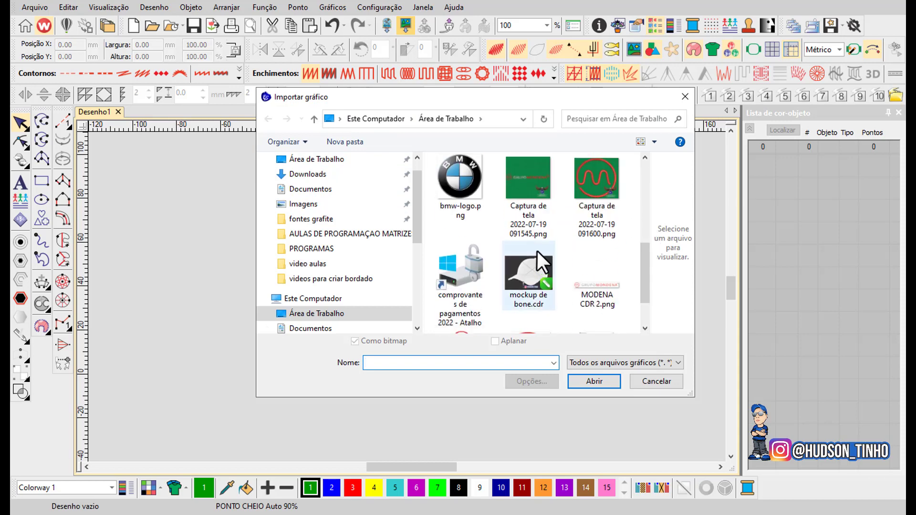
click(478, 175)
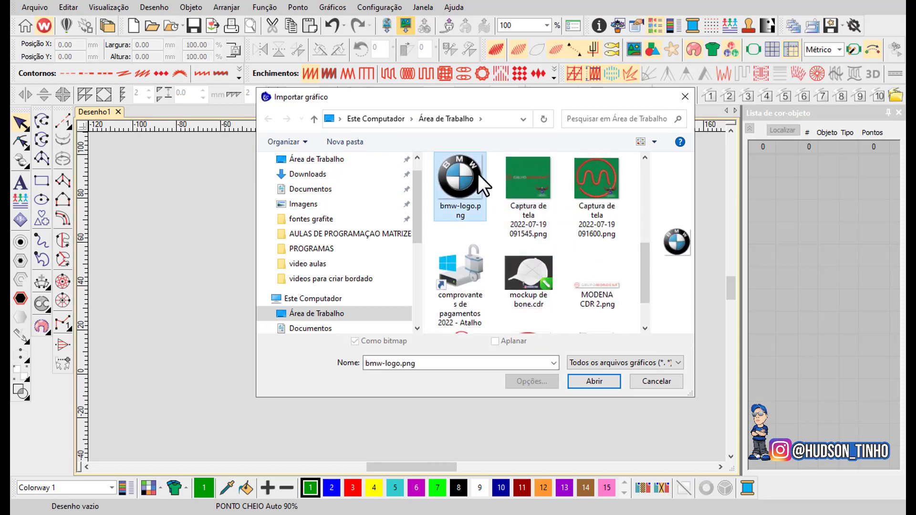
click(589, 381)
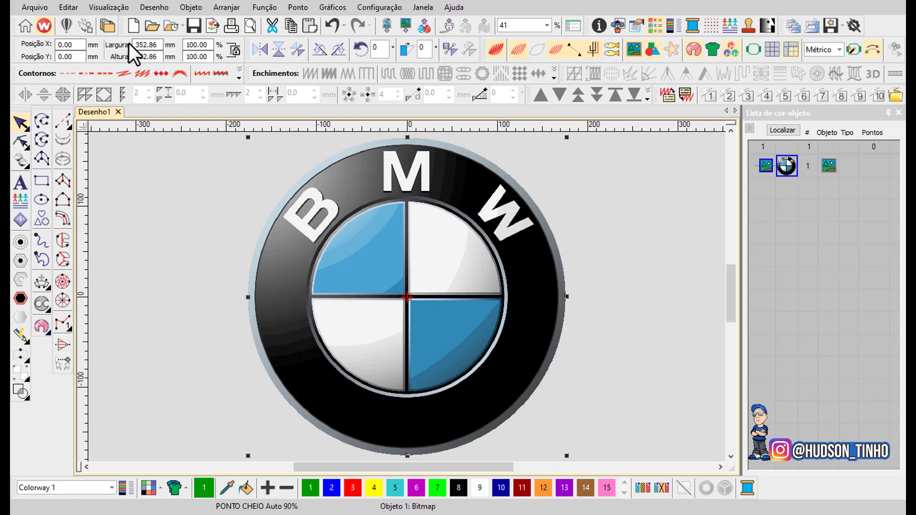
Set the logo bitmap's width to 100 mm with proportional height and check its X and Y centre position.
double_click(141, 44)
text(1)
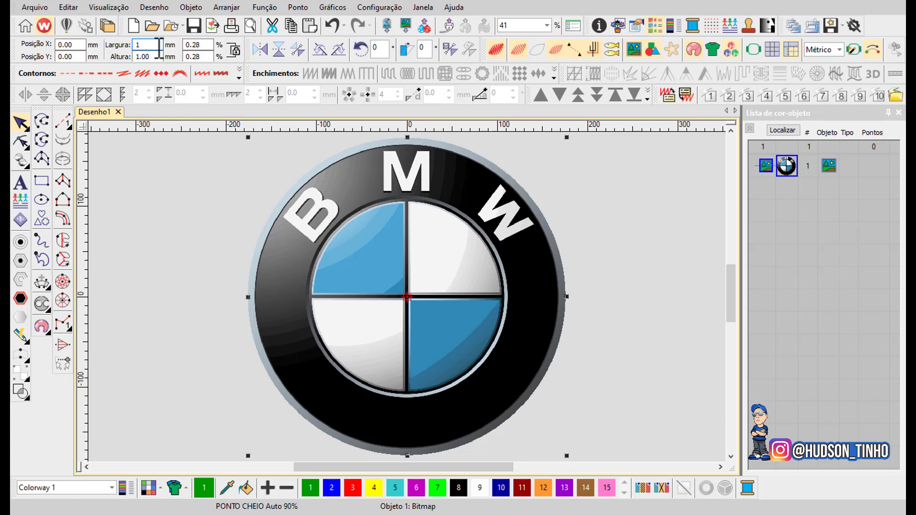
text(00)
key(Return)
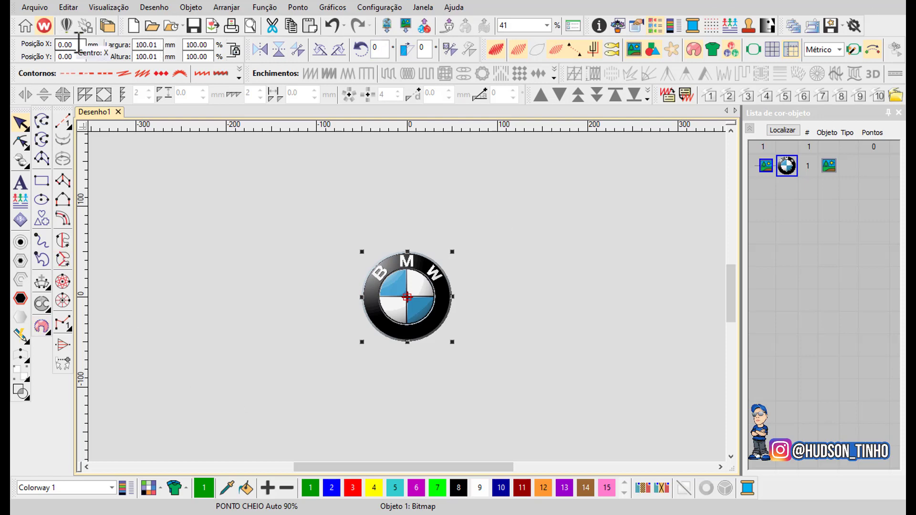
drag(74, 45, 56, 44)
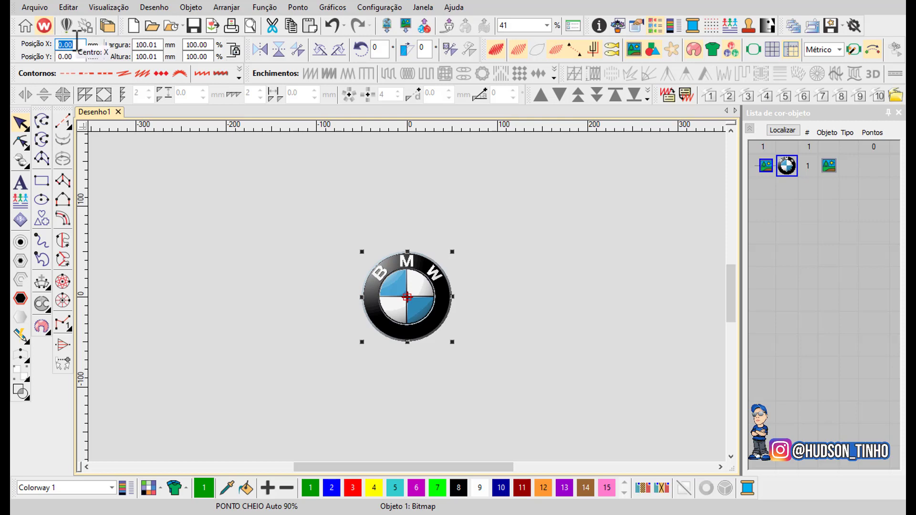
click(79, 57)
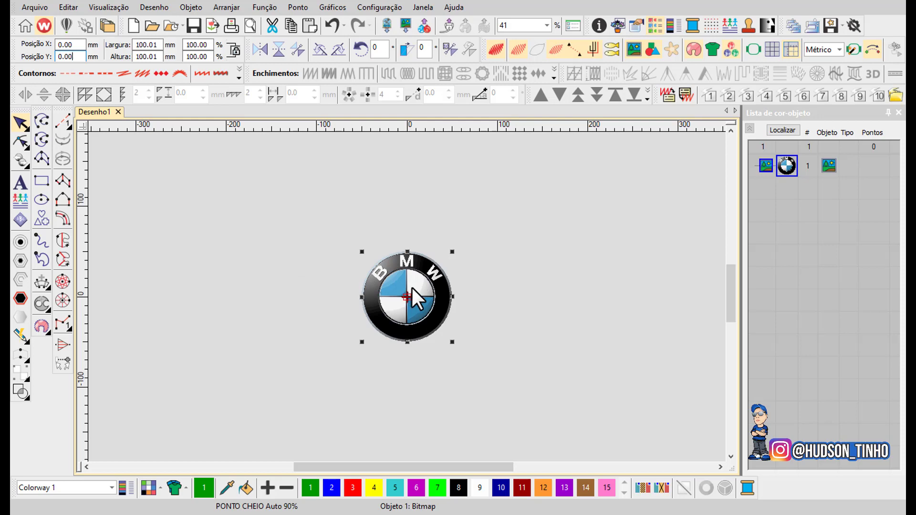
Activate the ellipse tool and make sure the cross-shaped cursor is enabled in the general options.
scroll(406, 309, up, 1)
scroll(390, 306, up, 2)
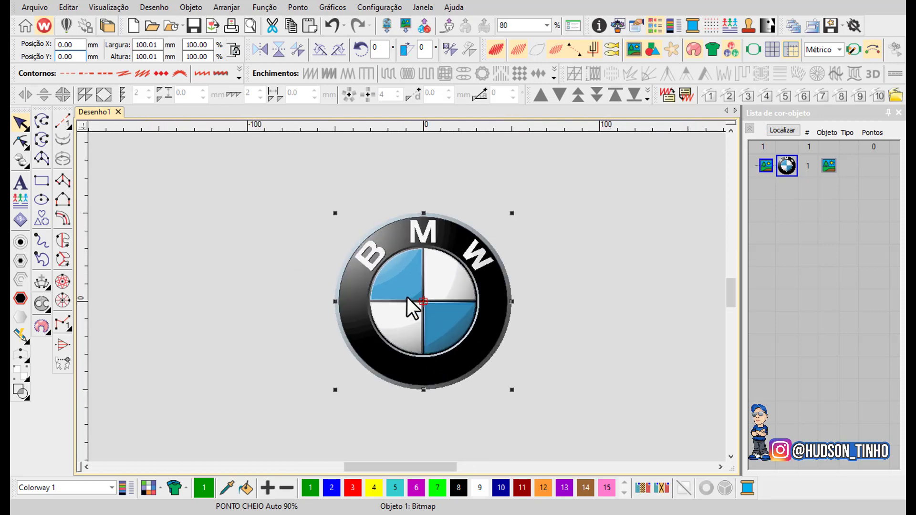
scroll(406, 301, up, 1)
scroll(405, 309, down, 1)
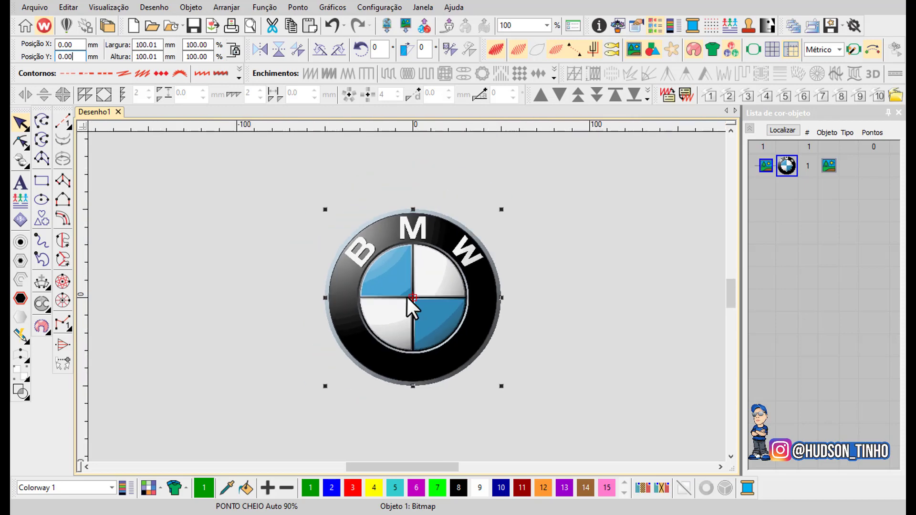
scroll(408, 297, up, 2)
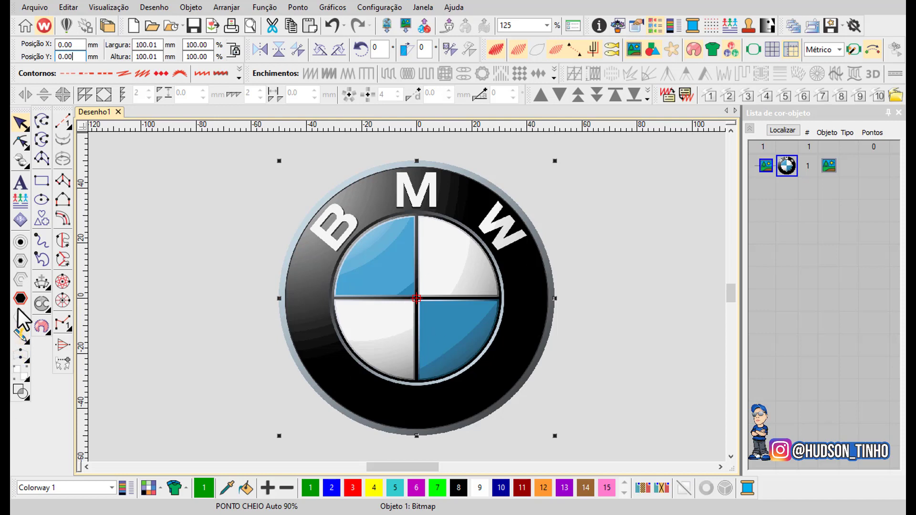
click(41, 201)
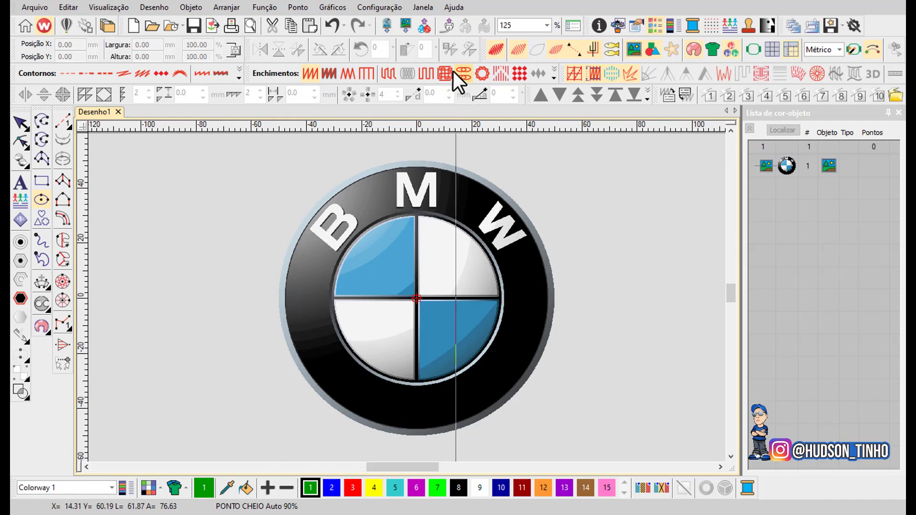
click(371, 7)
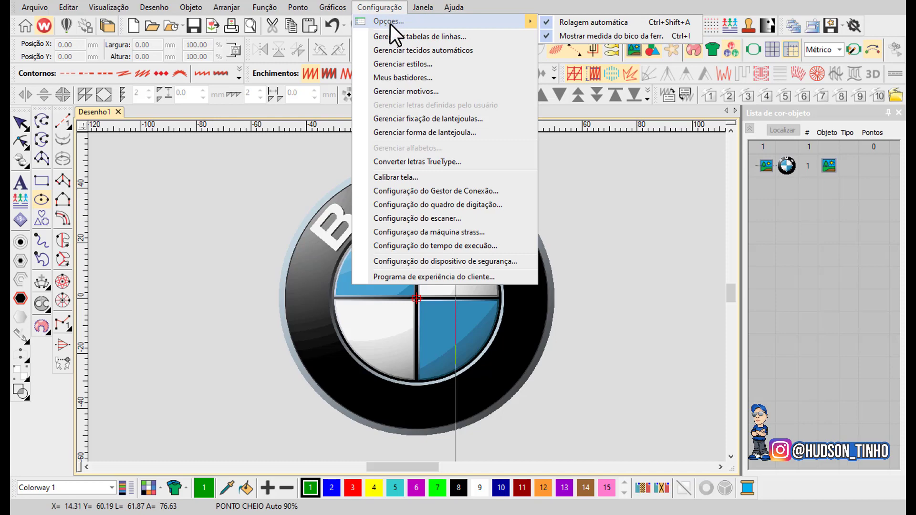
click(391, 24)
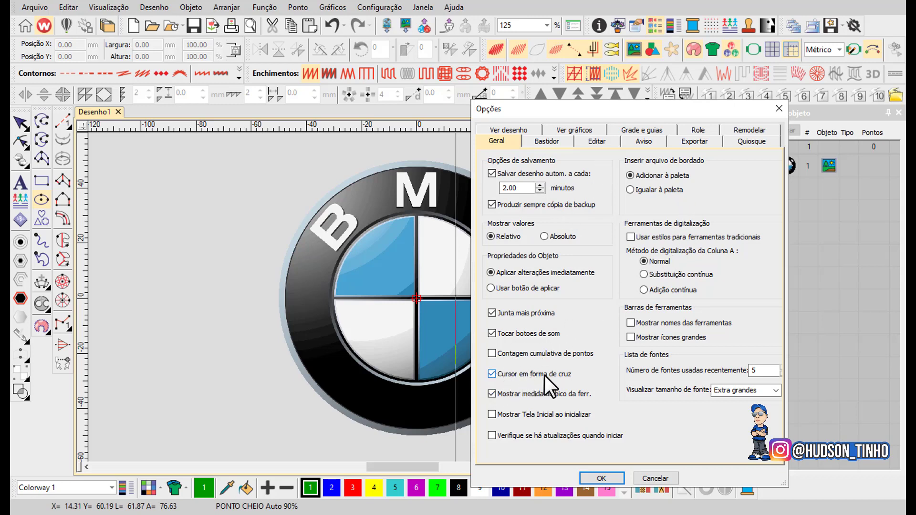
click(602, 478)
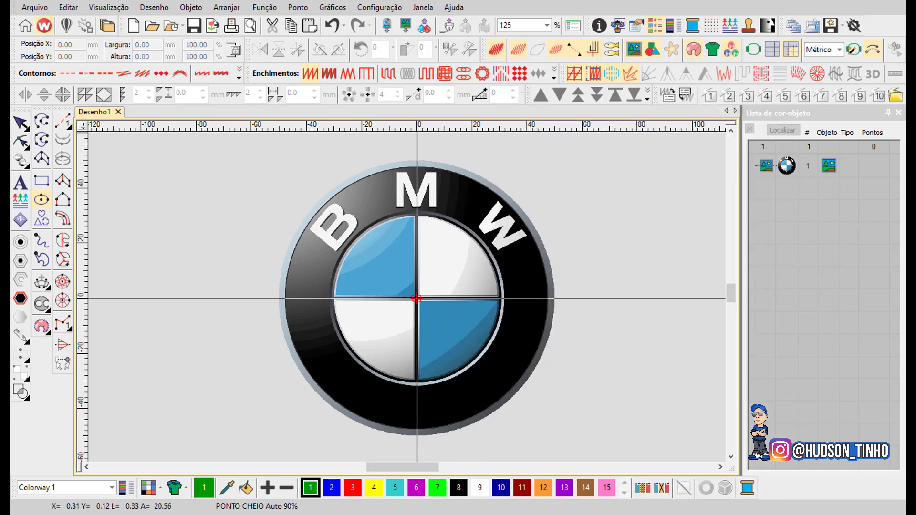
Draw a circle about 96 mm in diameter from the logo's centre to the black ring's outer edge and give it a Tatami fill.
click(417, 299)
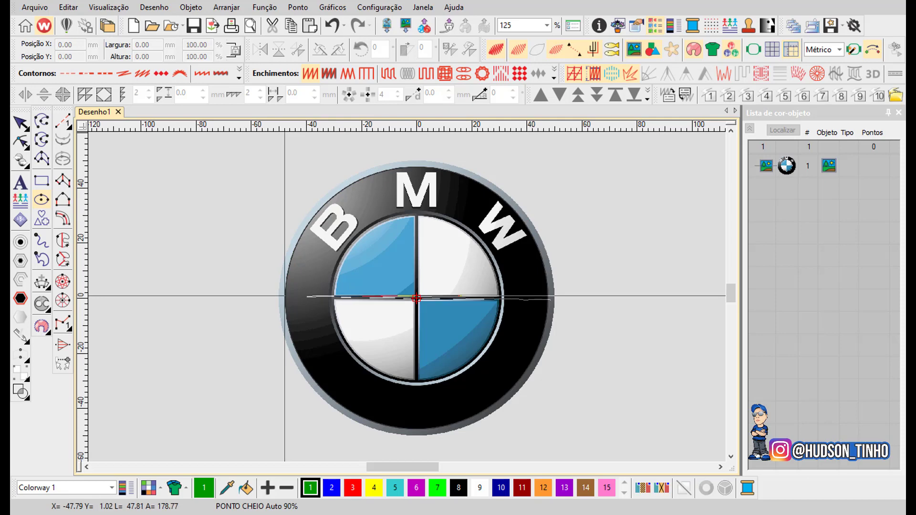
click(282, 294)
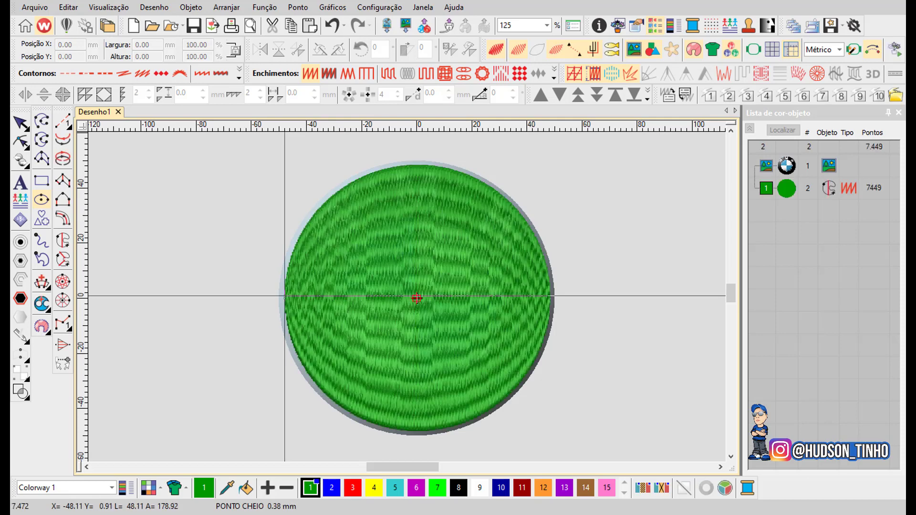
click(20, 125)
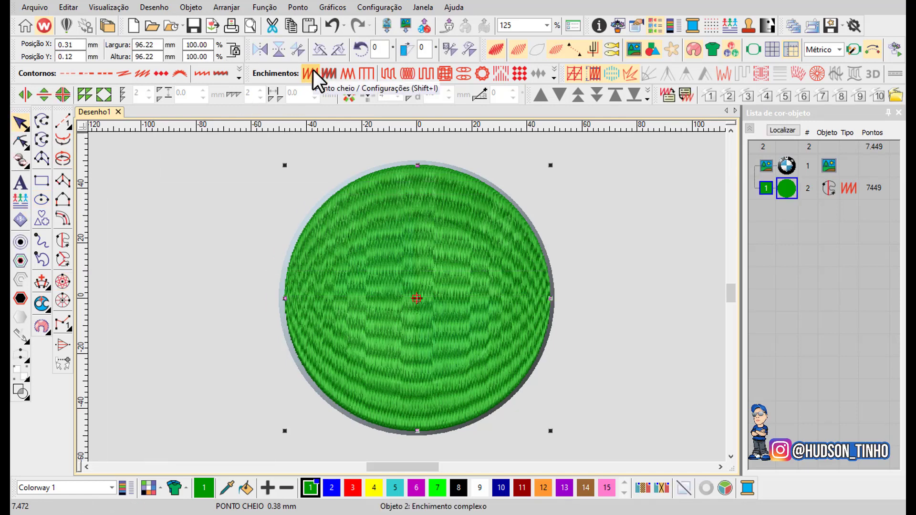
click(391, 73)
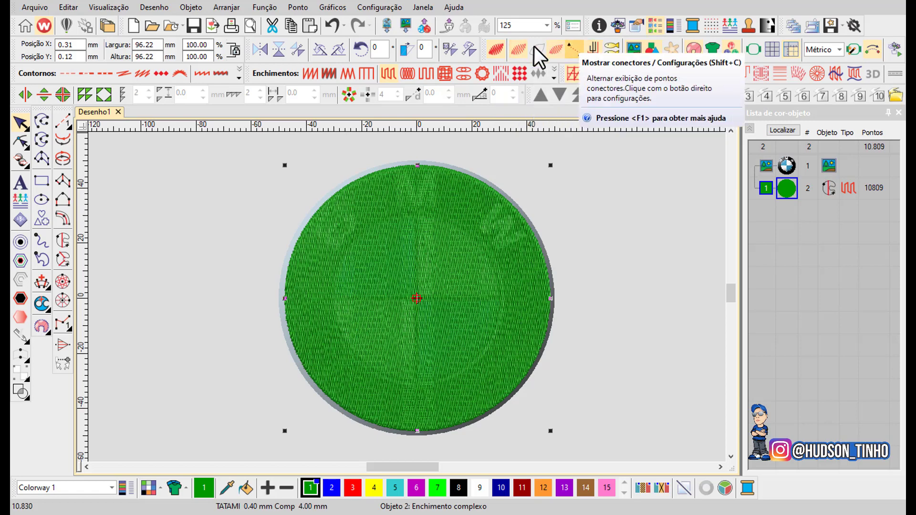
Turn off the realistic stitch view and examine how the circle's fill lies over the logo artwork.
click(499, 49)
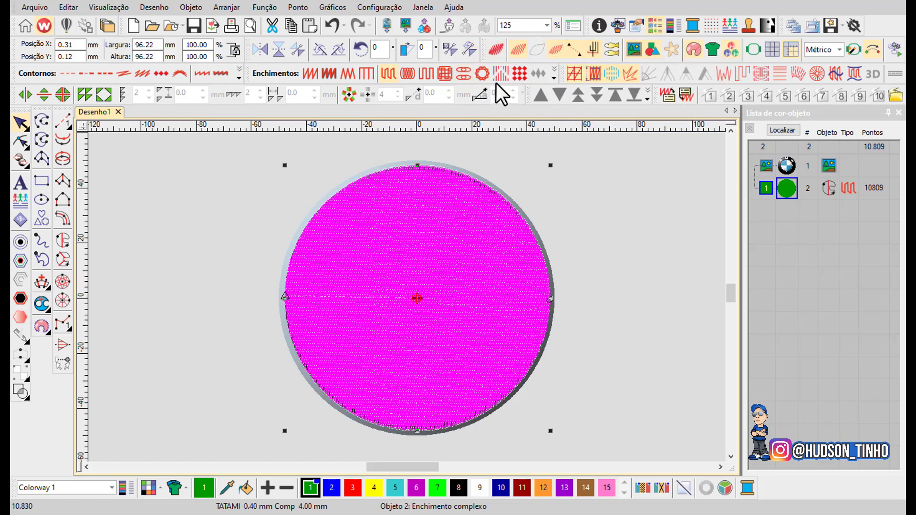
scroll(344, 307, up, 2)
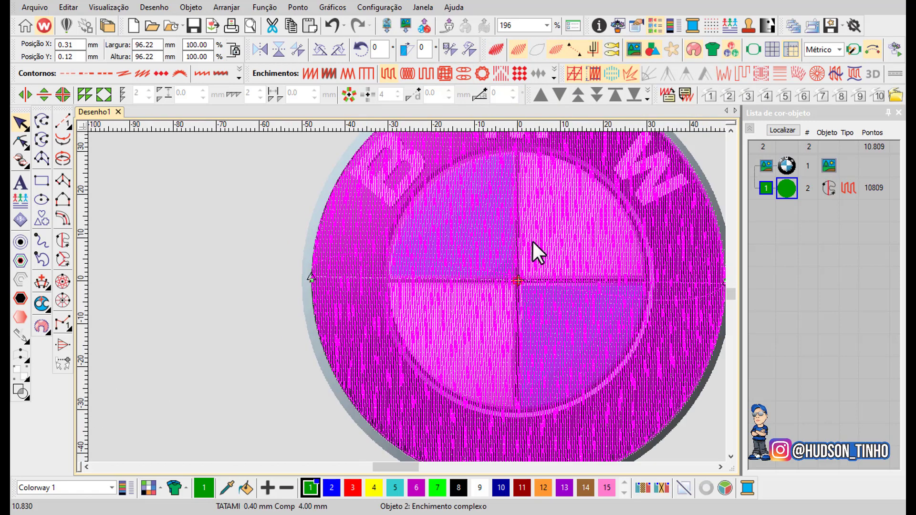
scroll(405, 295, down, 2)
scroll(405, 295, up, 3)
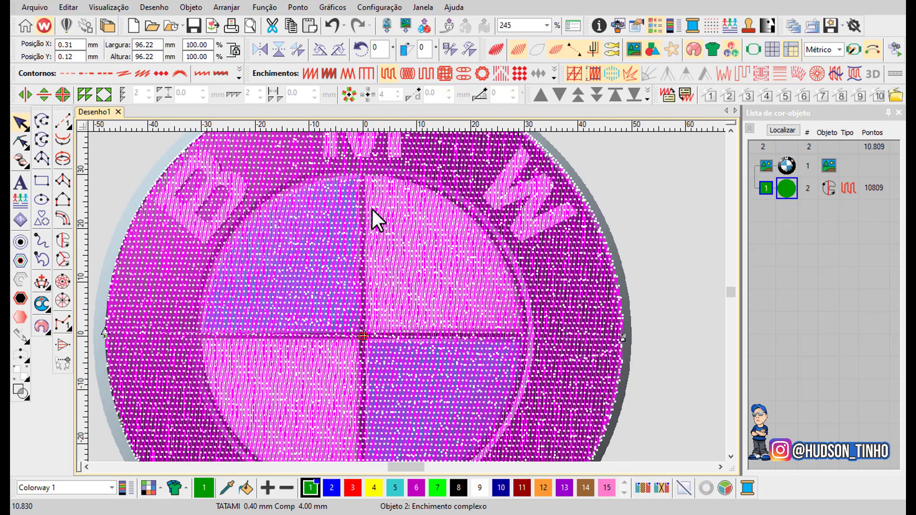
scroll(451, 340, down, 2)
scroll(393, 336, up, 1)
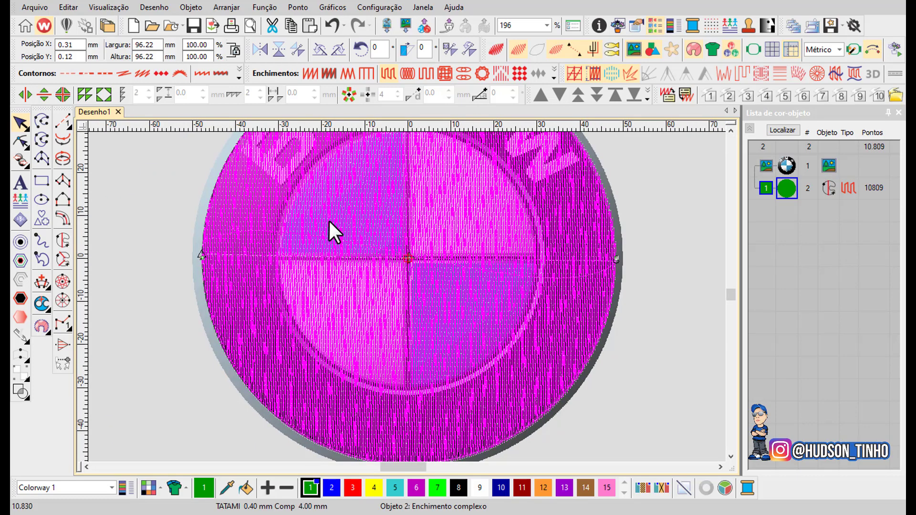
scroll(424, 271, down, 1)
scroll(396, 226, up, 1)
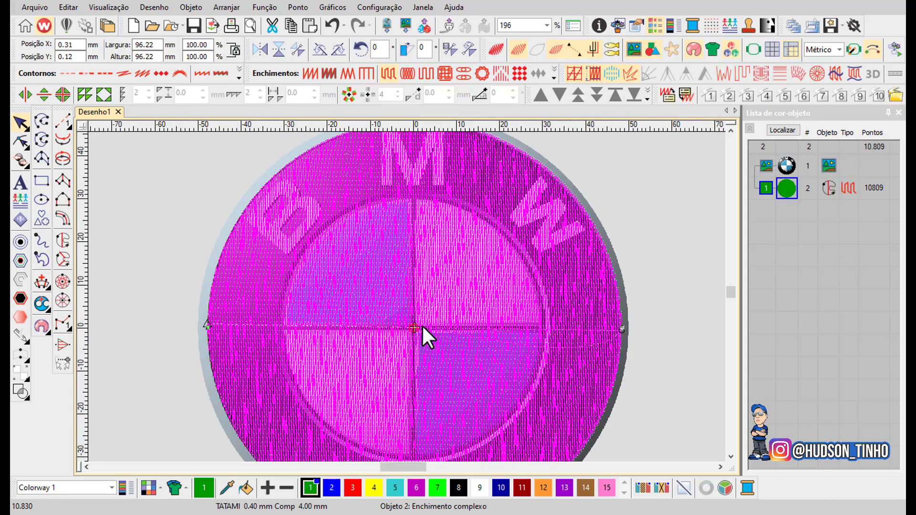
scroll(279, 321, down, 1)
scroll(440, 224, up, 1)
scroll(509, 220, down, 1)
Duplicate the large Tatami circle in place.
click(213, 227)
click(382, 311)
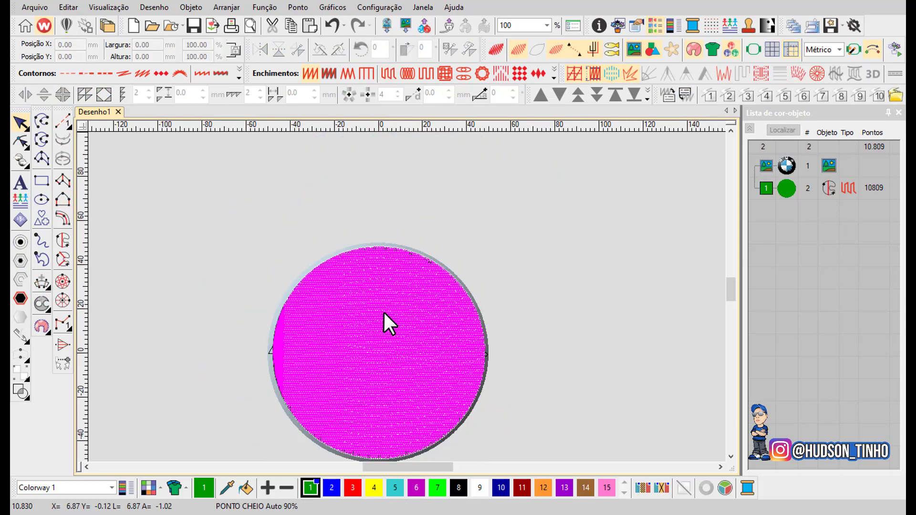
scroll(368, 328, up, 1)
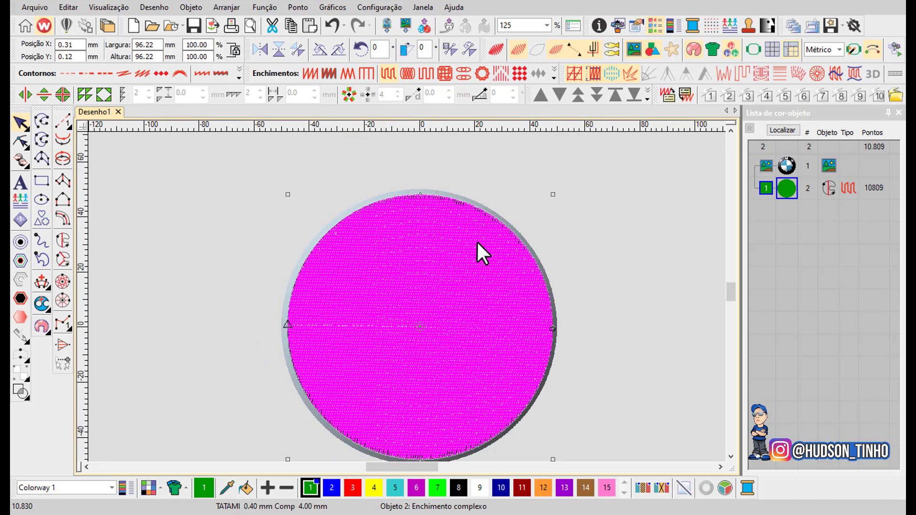
key(ctrl+d)
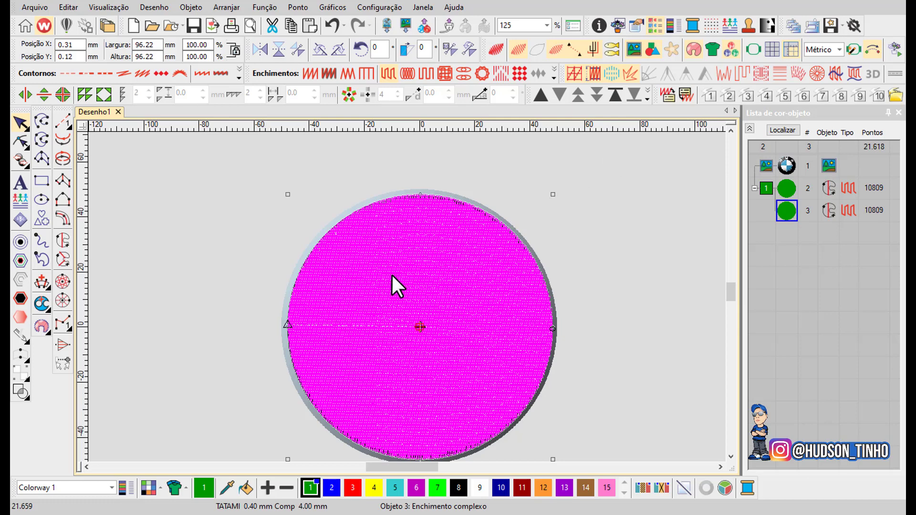
Shrink the duplicate circle to about 67 mm in diameter and position it around the logo's centre.
scroll(392, 276, up, 1)
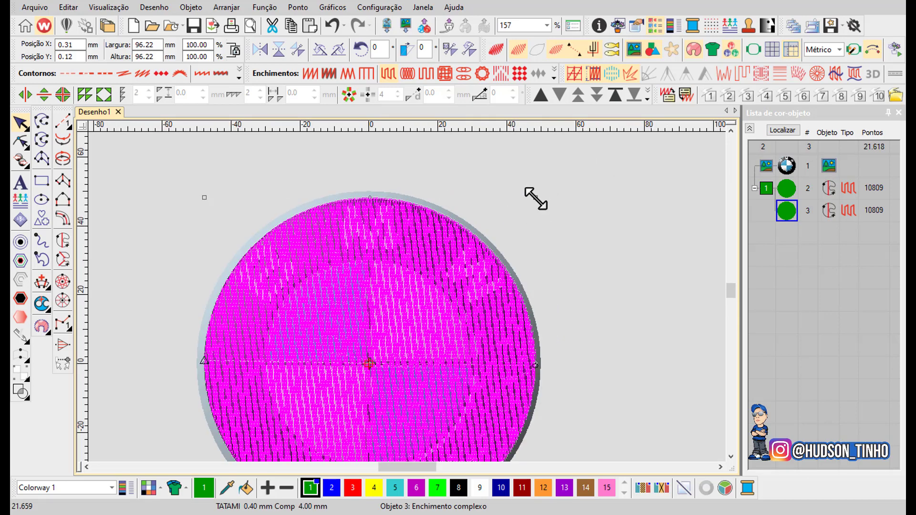
click(339, 155)
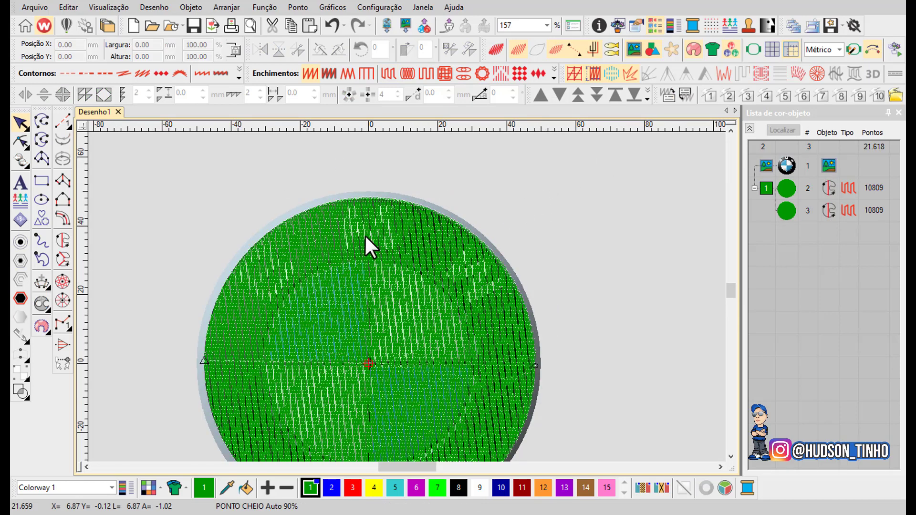
click(390, 279)
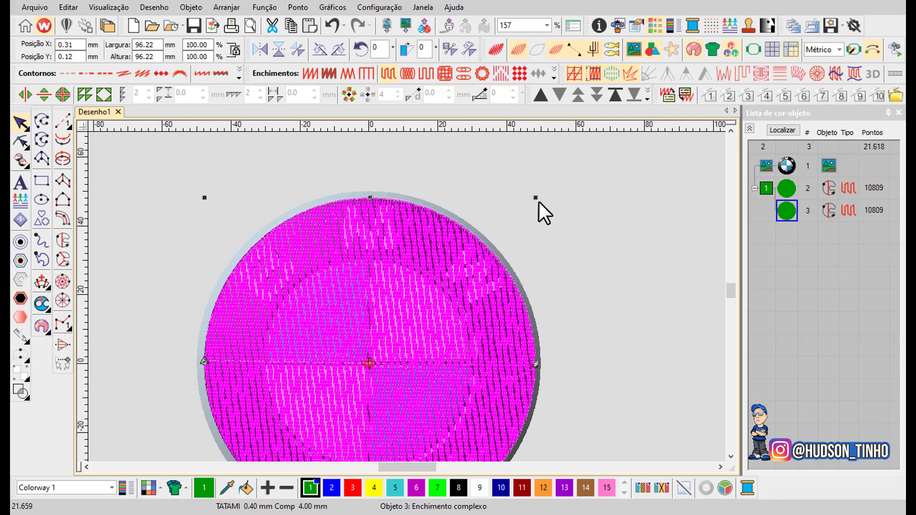
drag(536, 198, 536, 198)
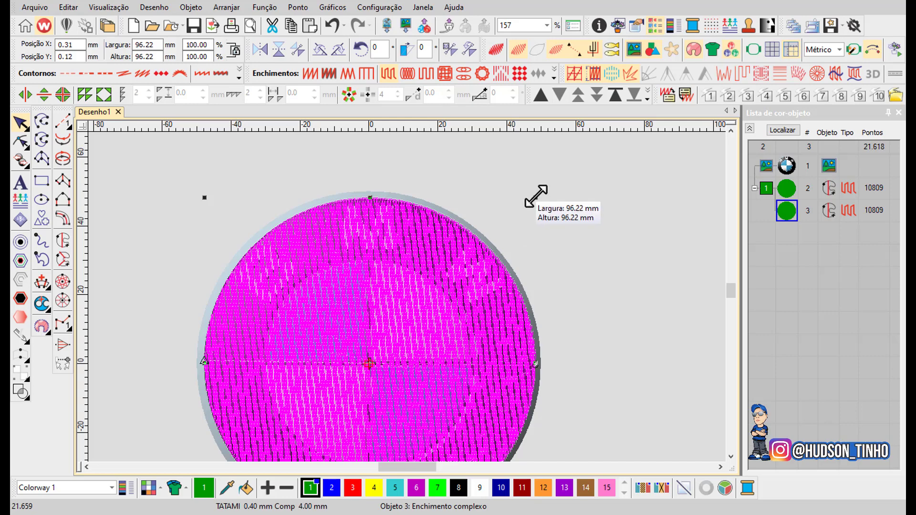
drag(536, 196, 483, 251)
scroll(319, 290, down, 3)
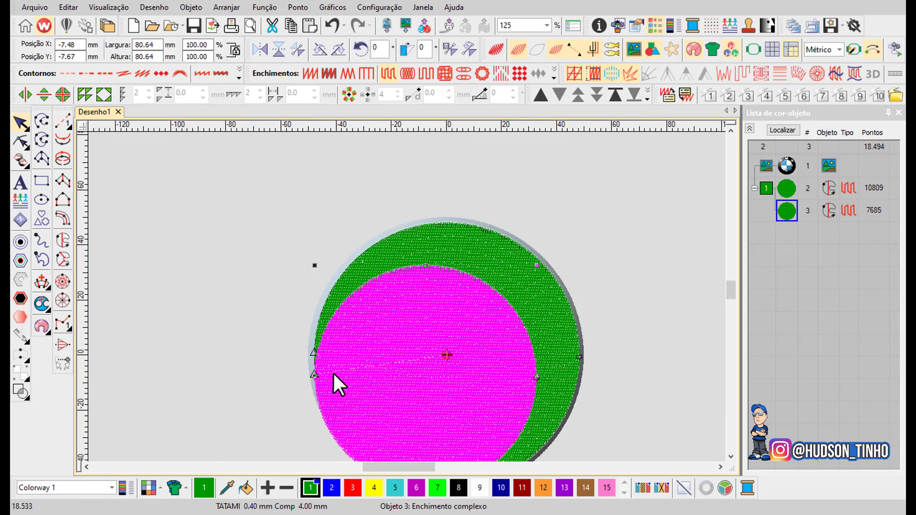
drag(395, 388, 422, 359)
scroll(460, 298, up, 2)
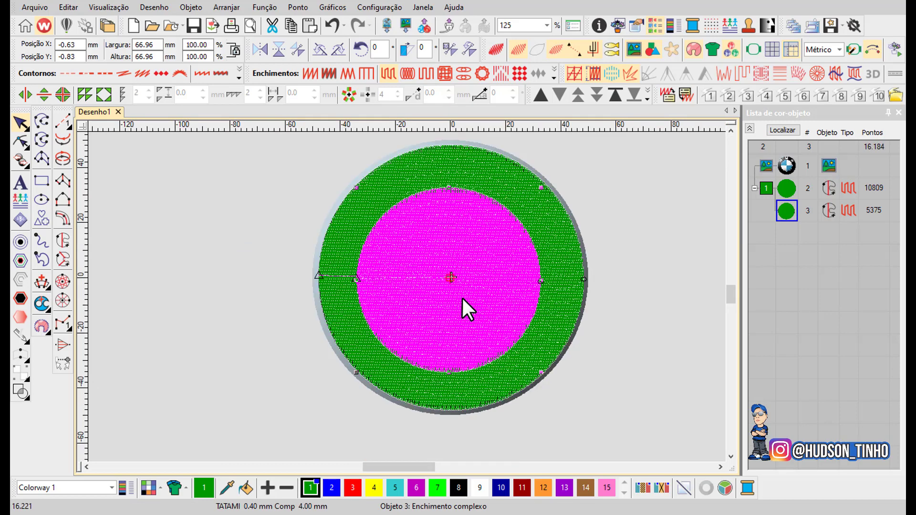
Hide the stitches of both circles to expose the logo artwork beneath them.
scroll(436, 296, up, 1)
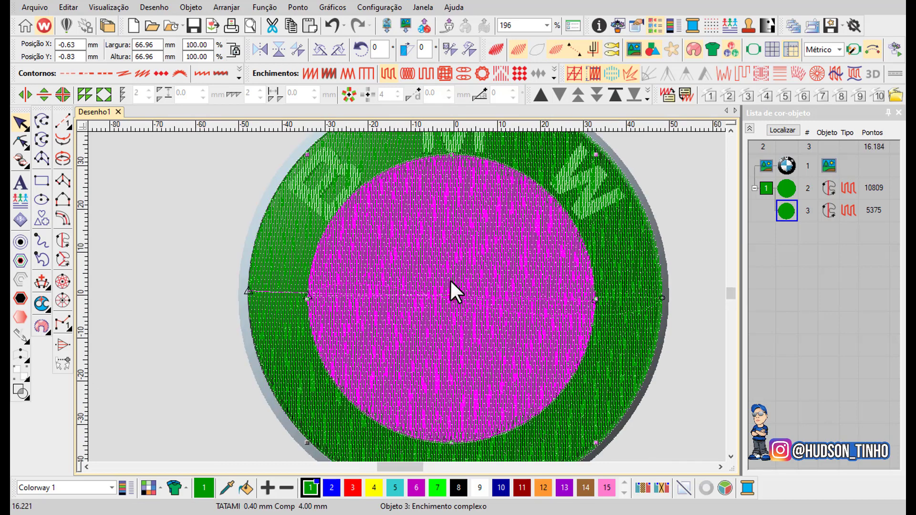
click(519, 48)
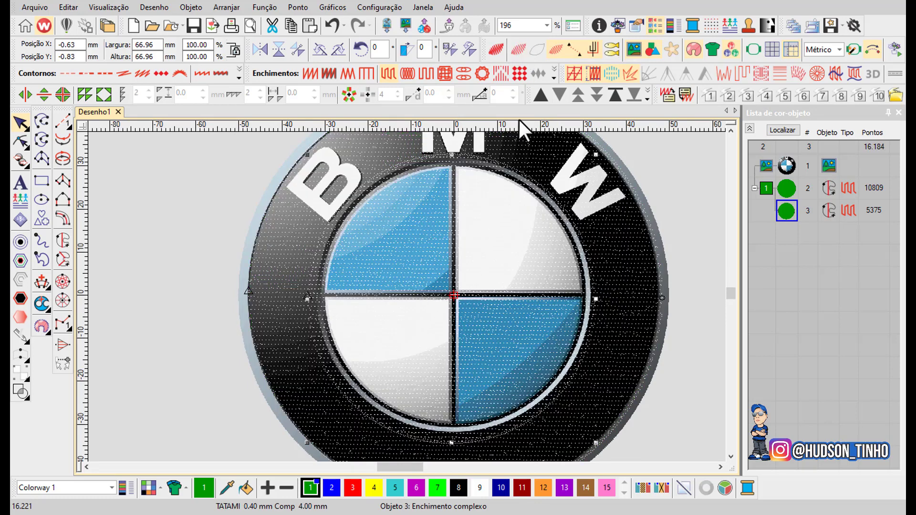
Show the circle outlines and shrink the inner circle to about 63 mm in diameter, fitted to the logo's inner ring.
click(540, 44)
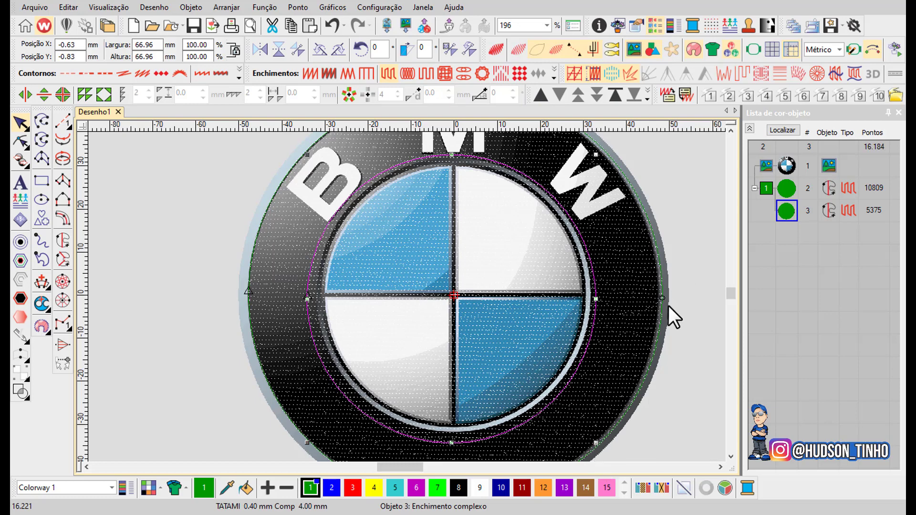
drag(596, 443, 588, 438)
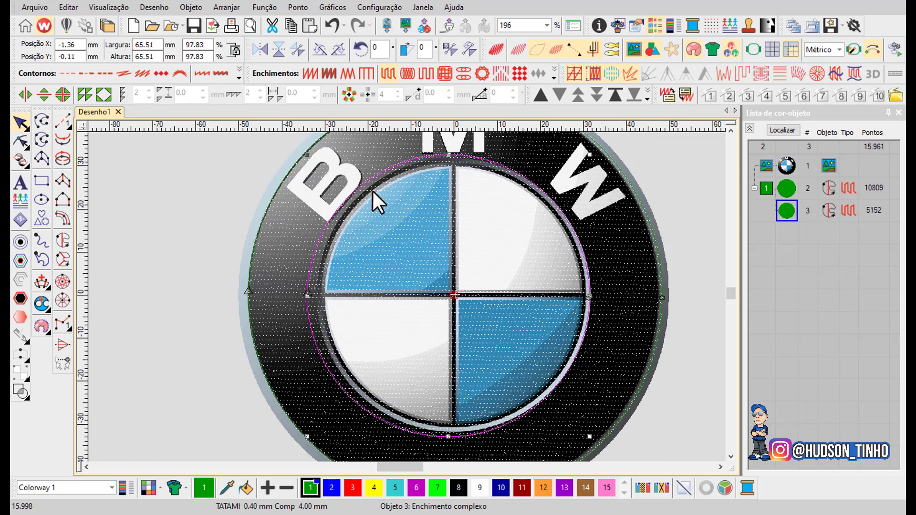
drag(306, 155, 313, 162)
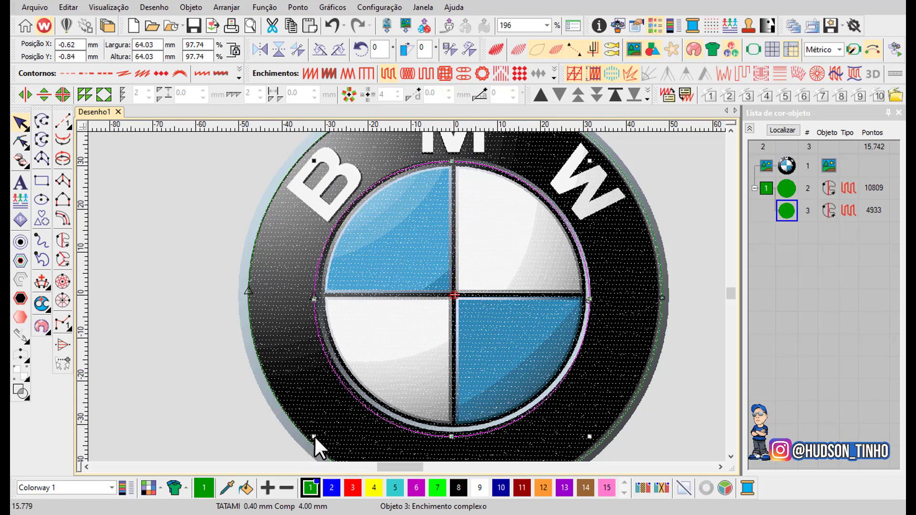
drag(314, 436, 317, 433)
scroll(360, 396, up, 5)
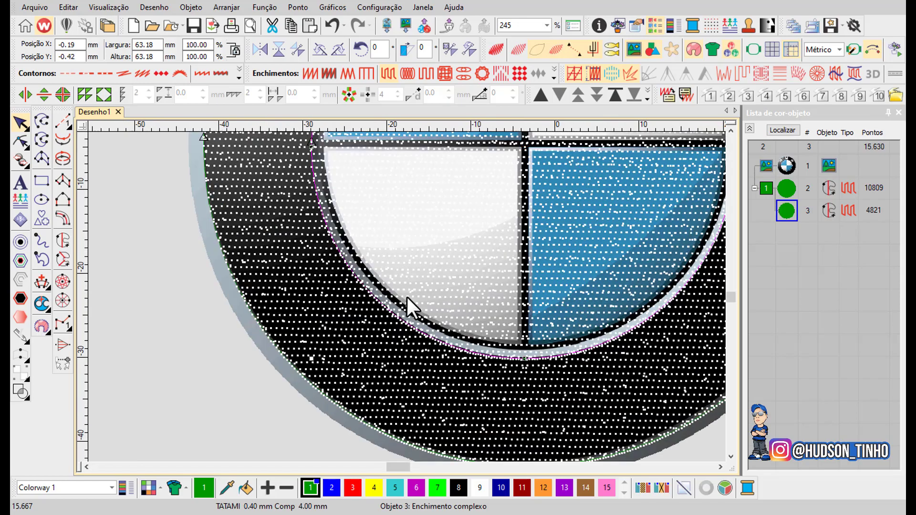
scroll(397, 313, down, 6)
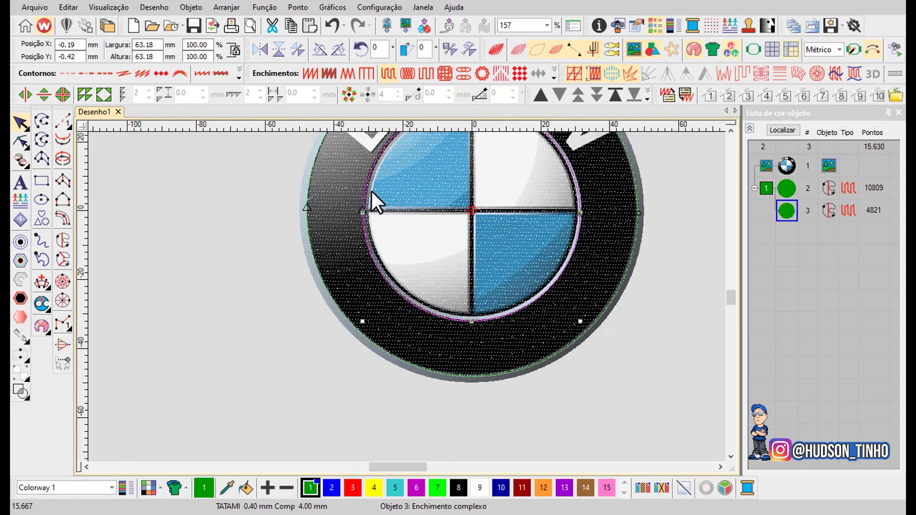
Fine-tune the inner circle against the logo's inner ring, at about 62.7 mm wide and 63.4 mm high.
scroll(372, 192, up, 3)
scroll(639, 180, up, 4)
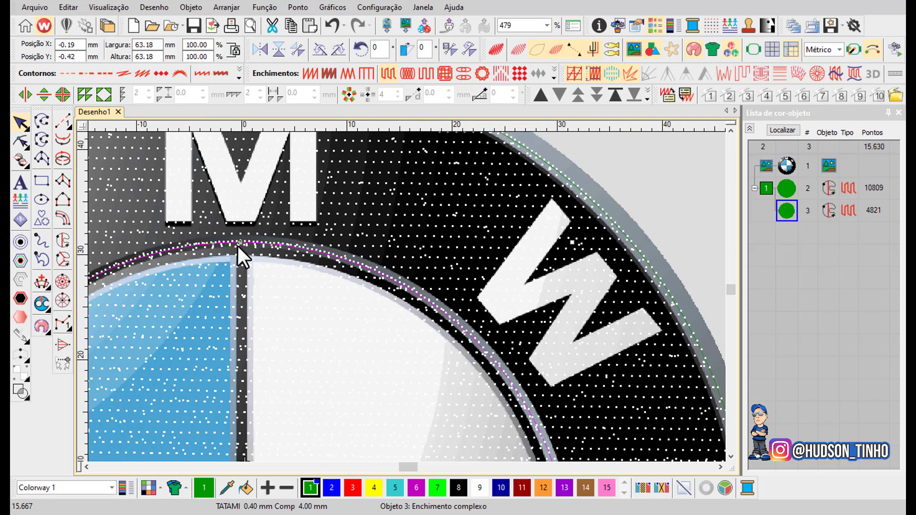
drag(238, 243, 237, 241)
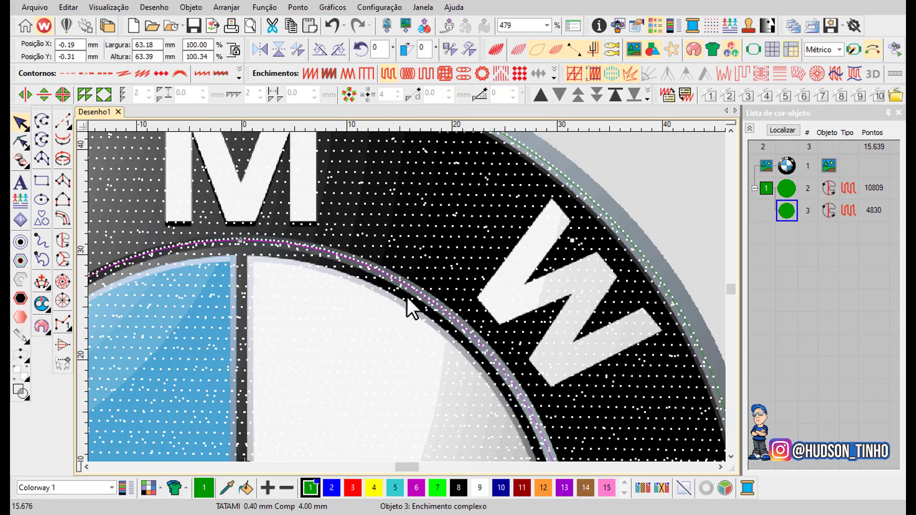
scroll(407, 297, down, 2)
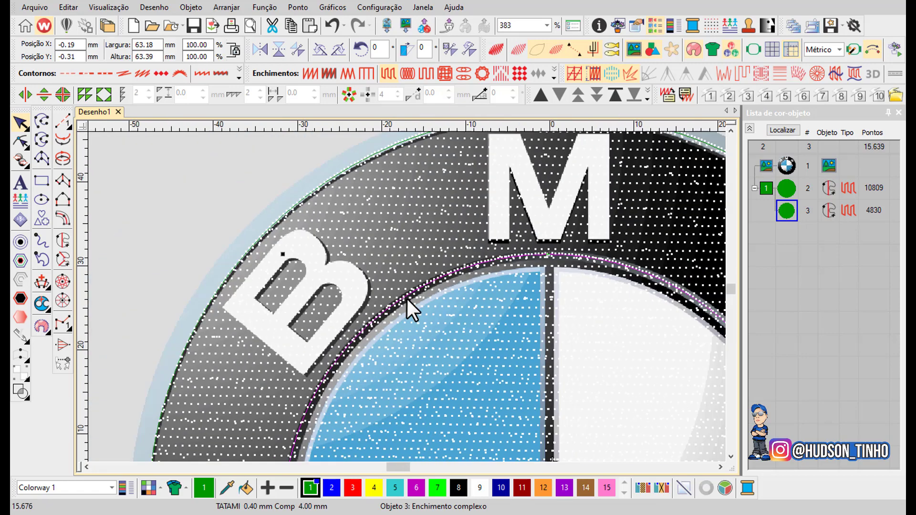
scroll(405, 300, down, 2)
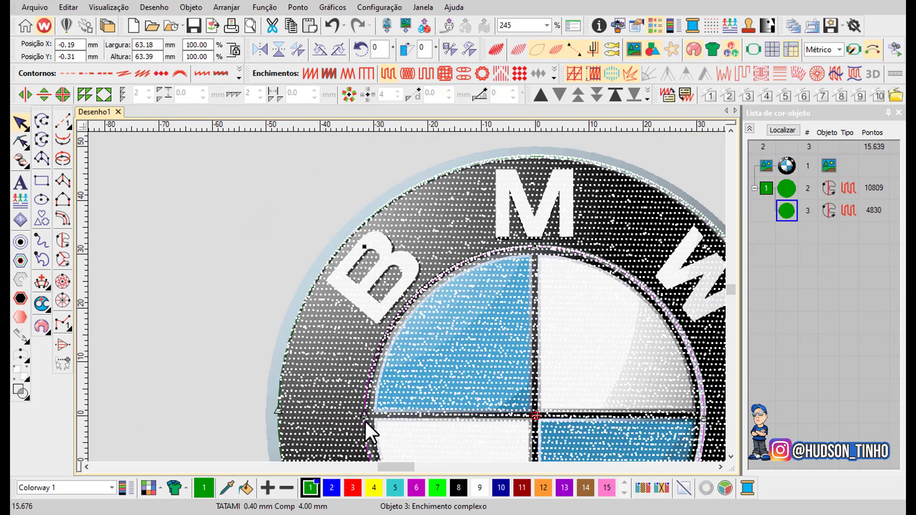
drag(366, 422, 368, 422)
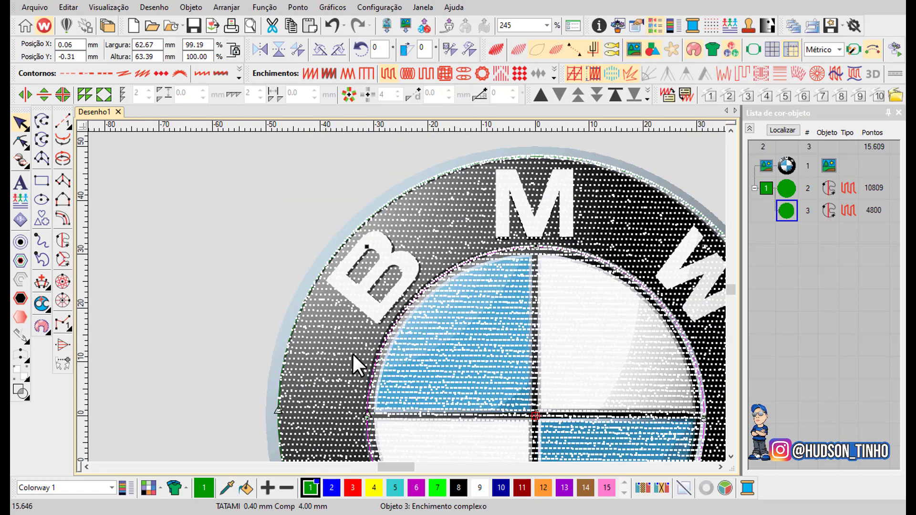
scroll(457, 330, down, 1)
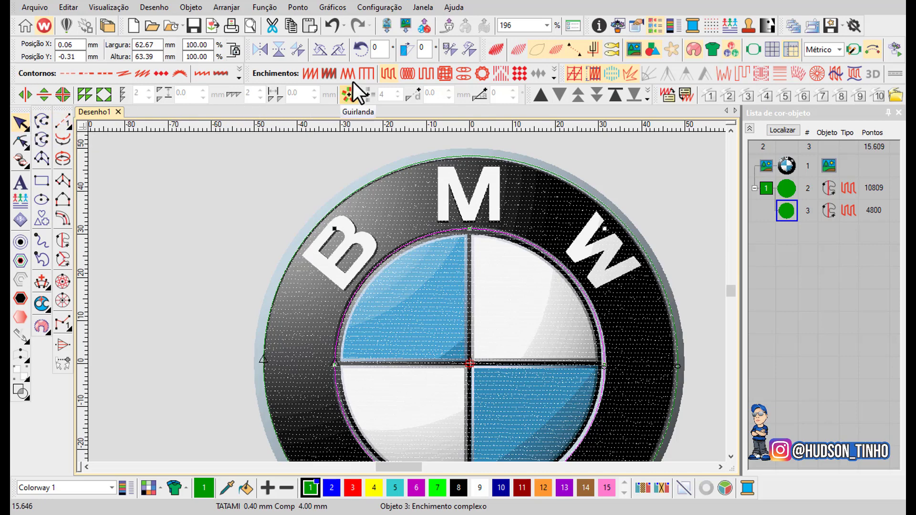
Switch to the realistic stitch view and briefly hide the stitches to check both outlines against the logo.
click(495, 47)
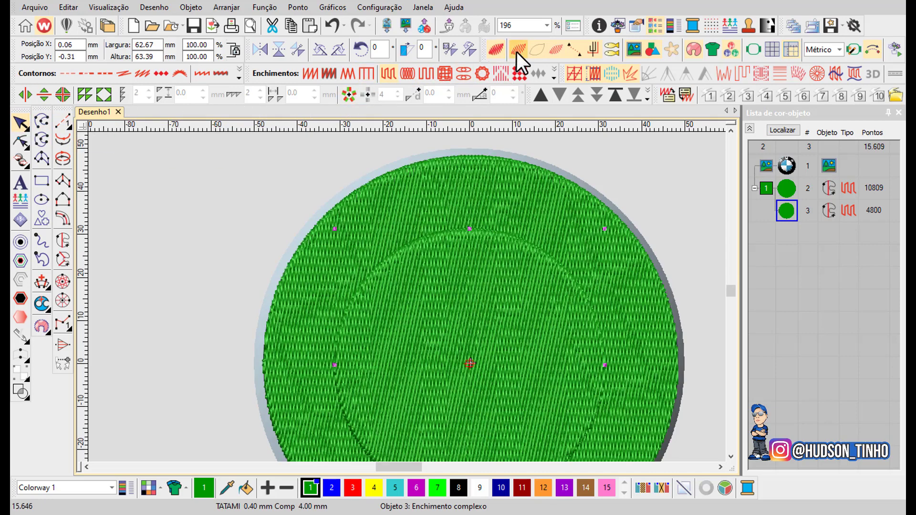
click(518, 51)
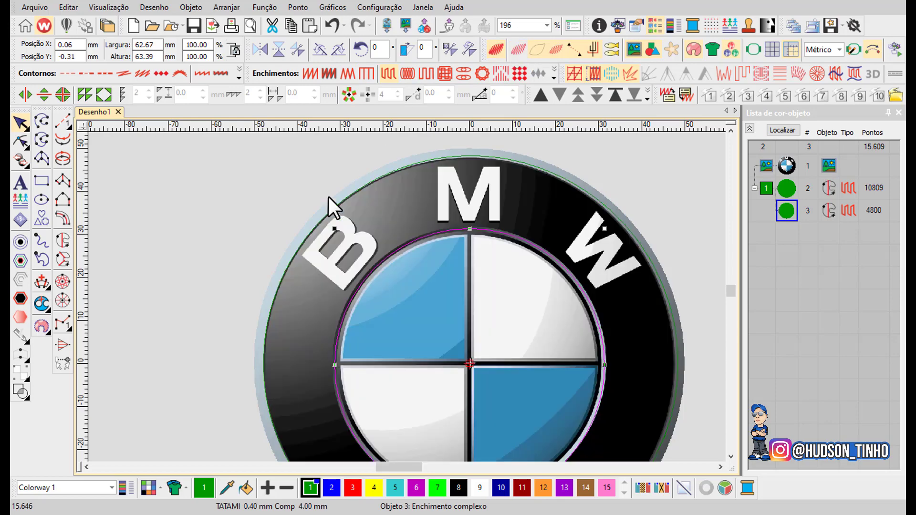
click(515, 50)
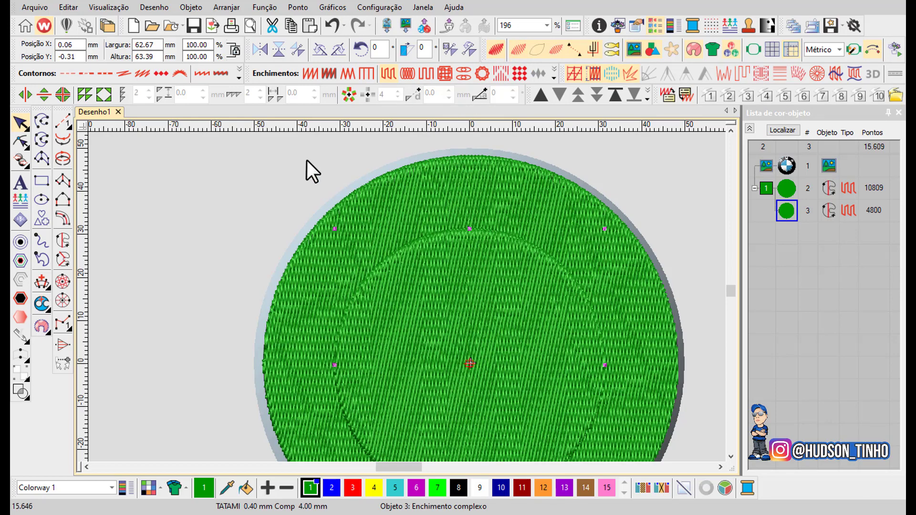
Recolour the smaller inner circle with red, palette colour 3.
click(239, 179)
click(440, 285)
scroll(429, 296, down, 2)
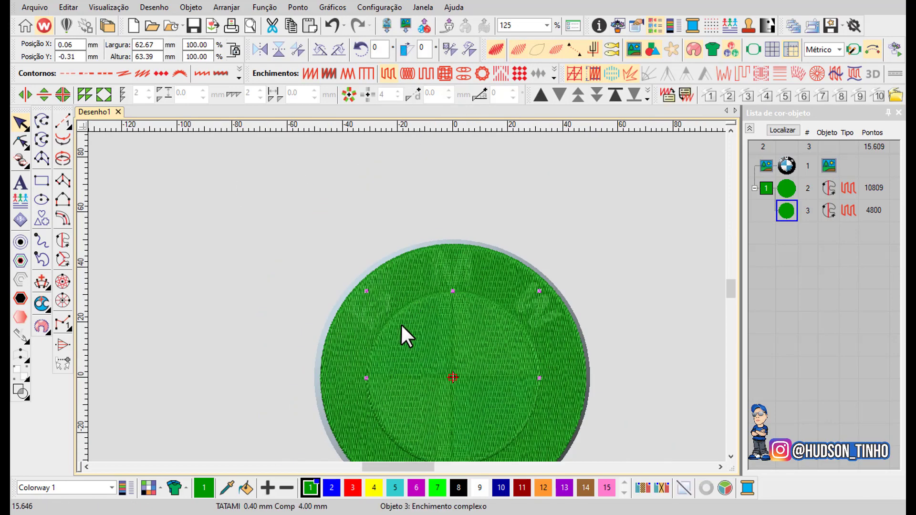
scroll(405, 296, up, 2)
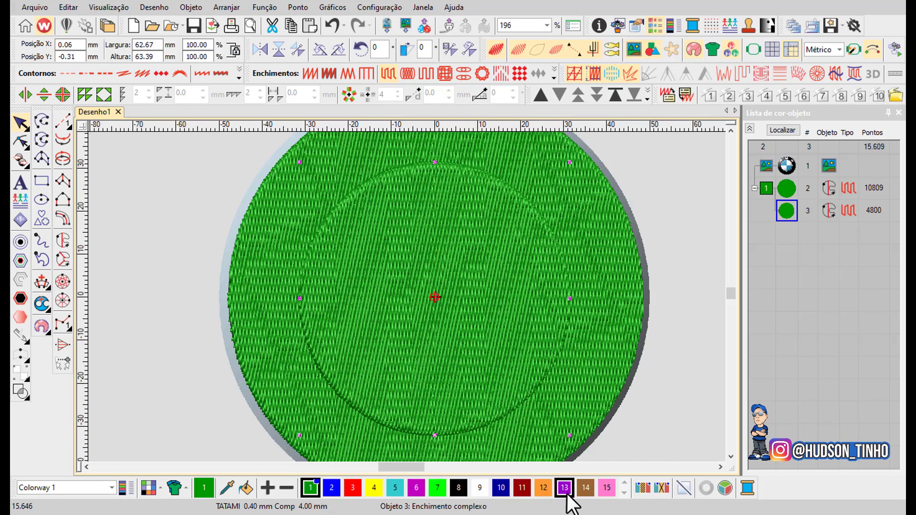
click(352, 489)
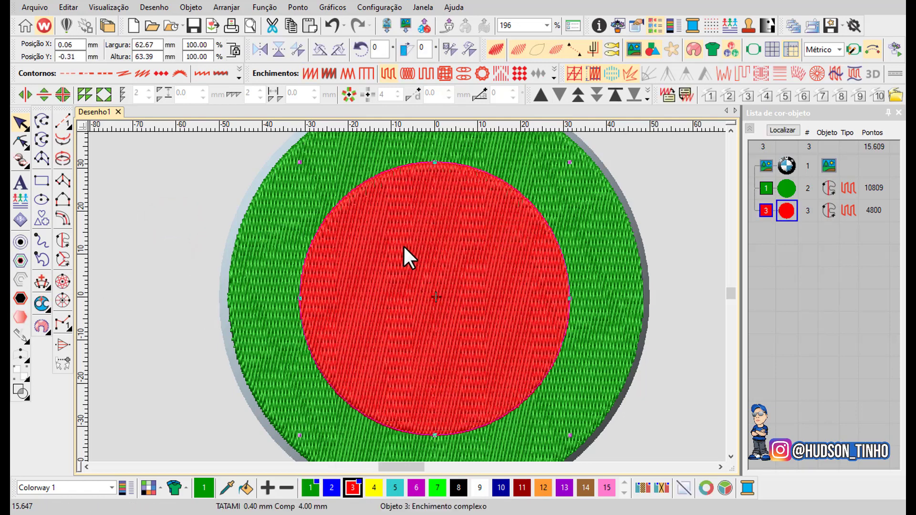
Subtract the red circle's shape from the large green circle, keeping the red circle as a separate object.
ctrl+click(267, 228)
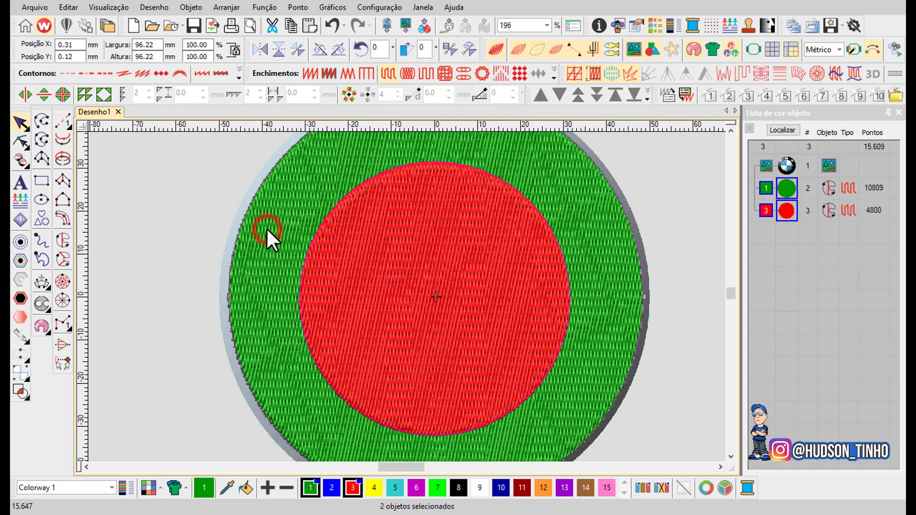
click(18, 397)
click(29, 398)
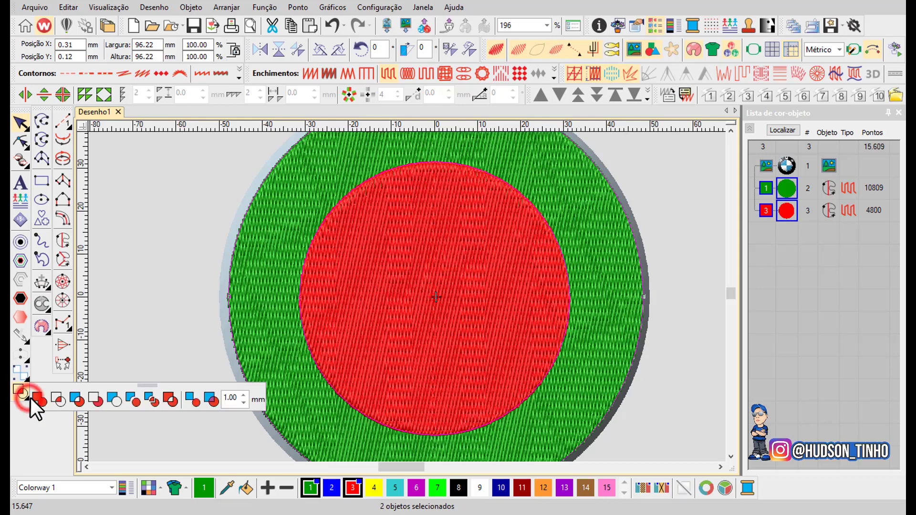
click(130, 399)
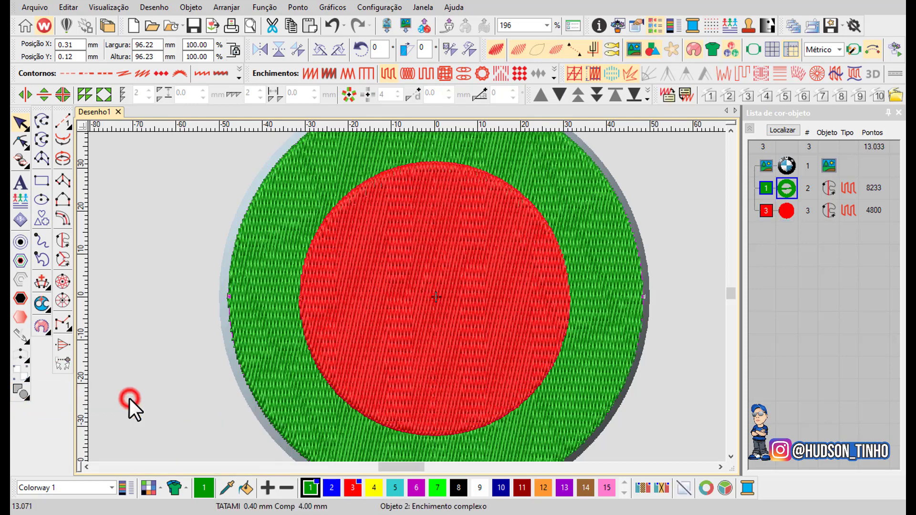
click(195, 170)
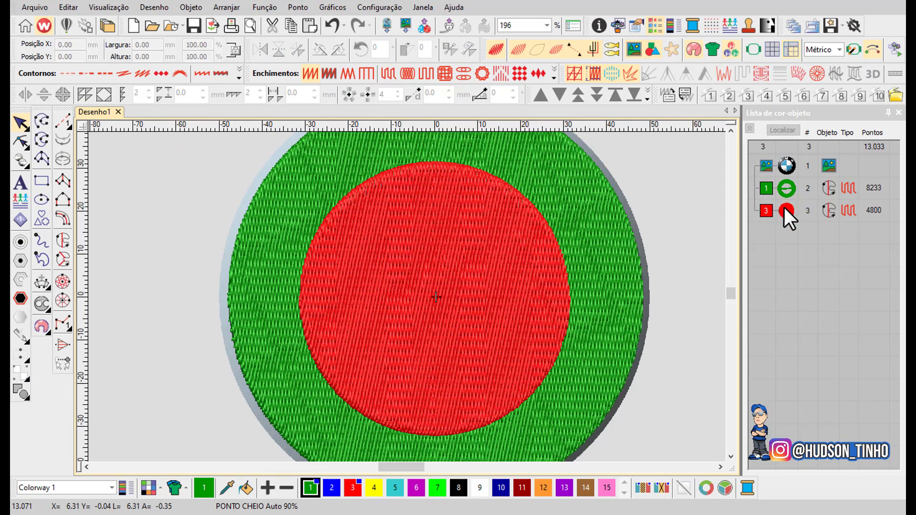
Delete the red inner circle to expose the opening in the green ring.
click(402, 229)
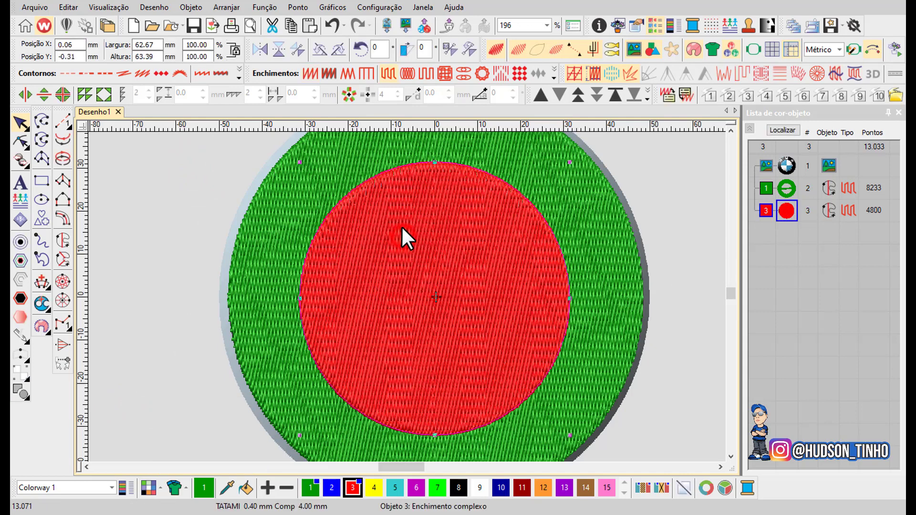
key(Delete)
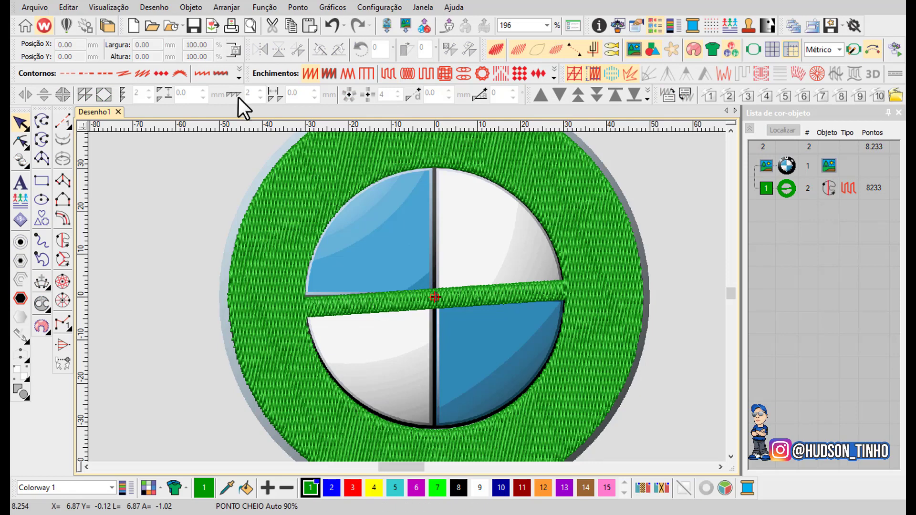
scroll(434, 360, down, 2)
Start a Knife cut on the green ring, following the inner curve across the left end of the leftover strip.
click(469, 286)
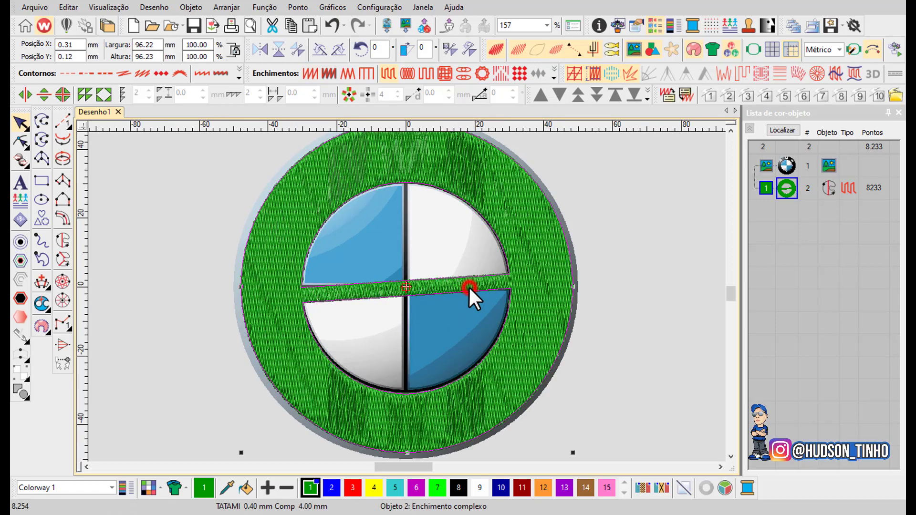
scroll(311, 307, up, 2)
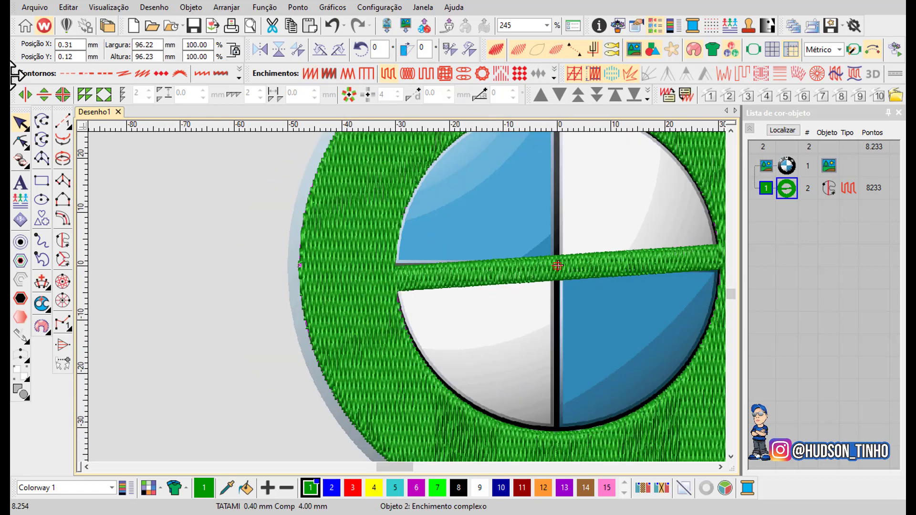
click(351, 234)
click(28, 165)
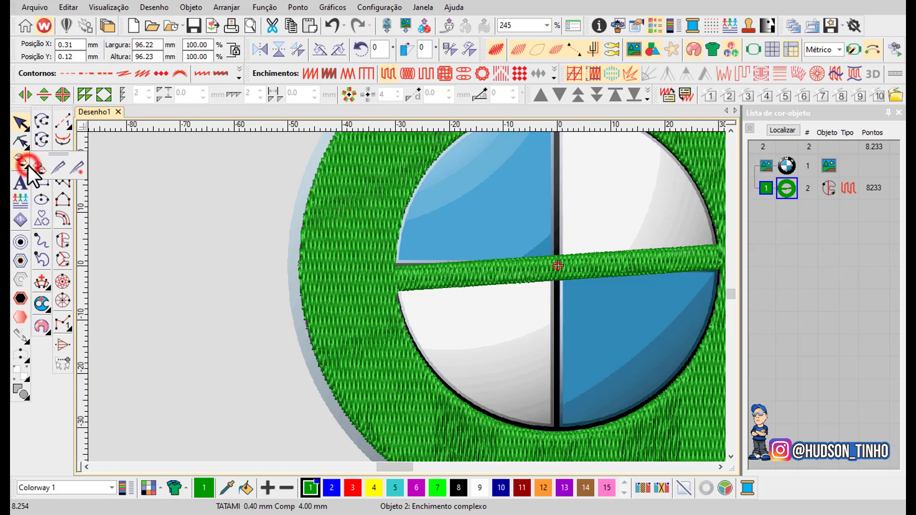
click(60, 167)
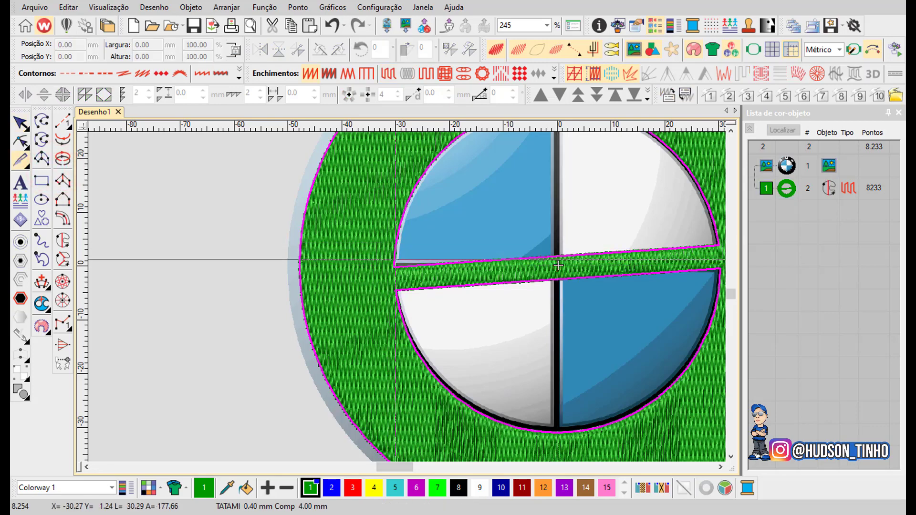
scroll(397, 259, up, 5)
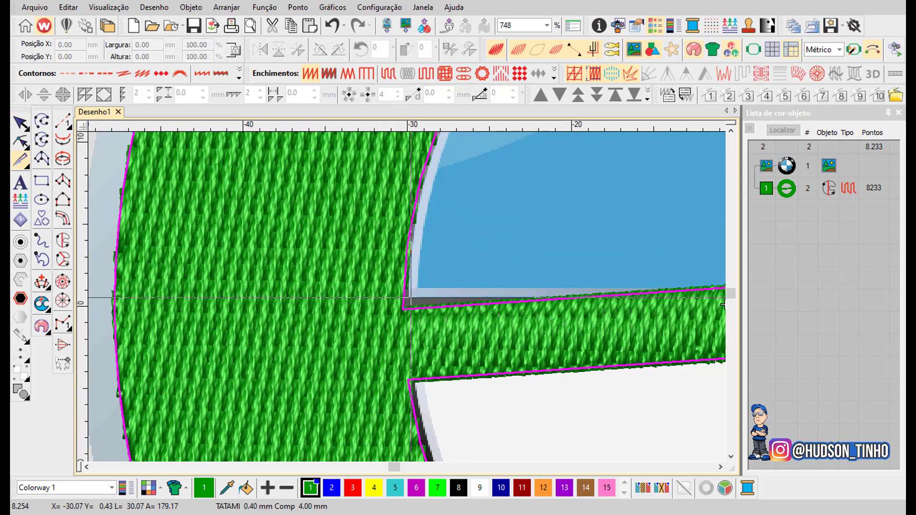
click(409, 297)
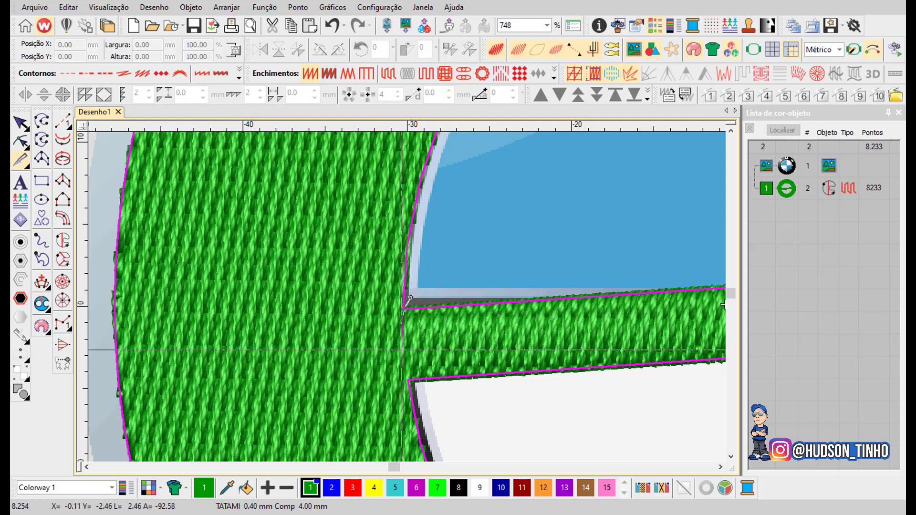
click(400, 344)
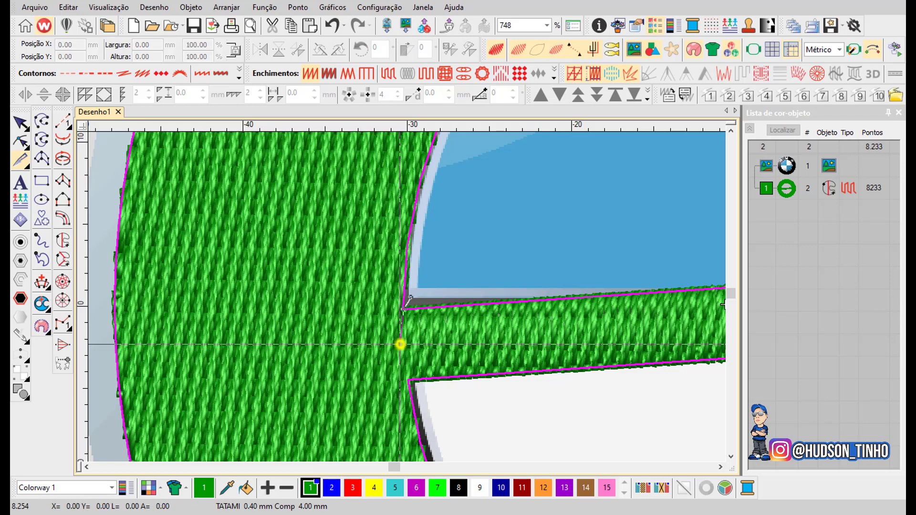
click(419, 397)
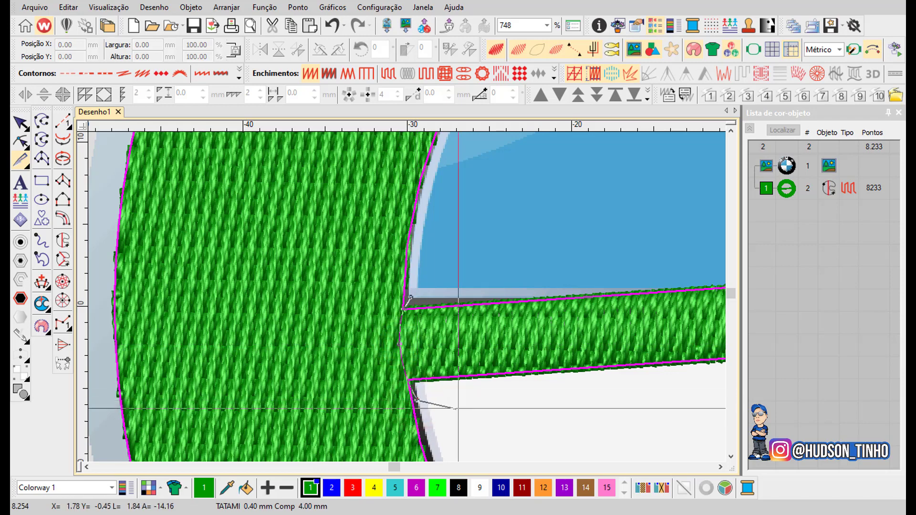
Continue the Knife cut beneath the leftover strip, around its right end along the inner curve, and back above the strip.
scroll(640, 265, down, 3)
drag(639, 266, 348, 280)
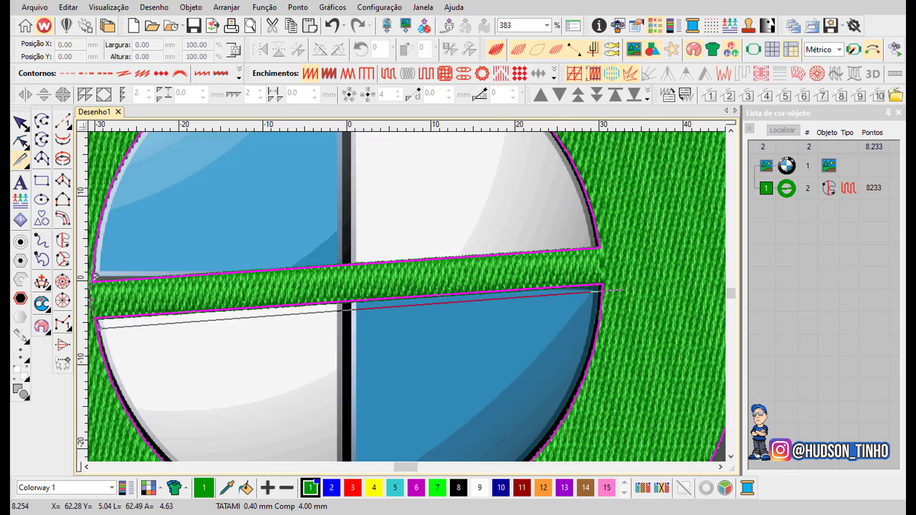
click(596, 293)
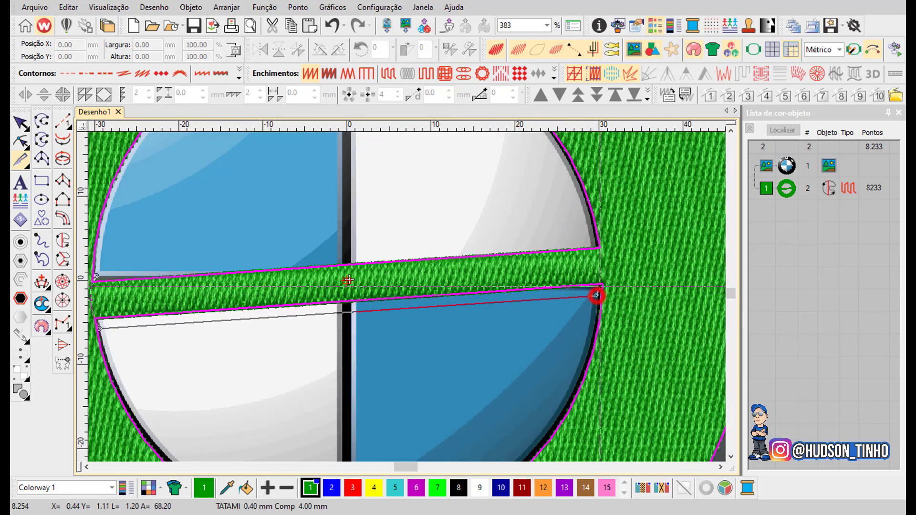
scroll(596, 294, up, 3)
scroll(410, 295, up, 2)
click(410, 295)
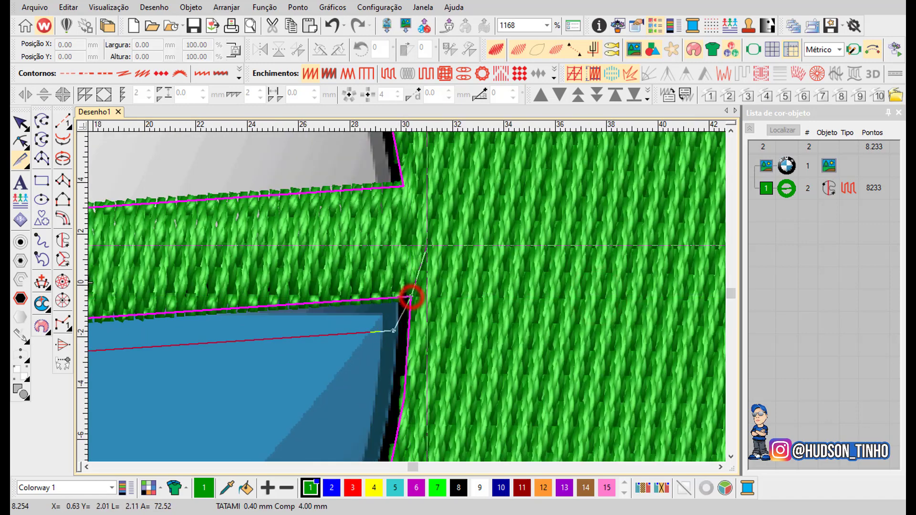
click(417, 236)
click(408, 262)
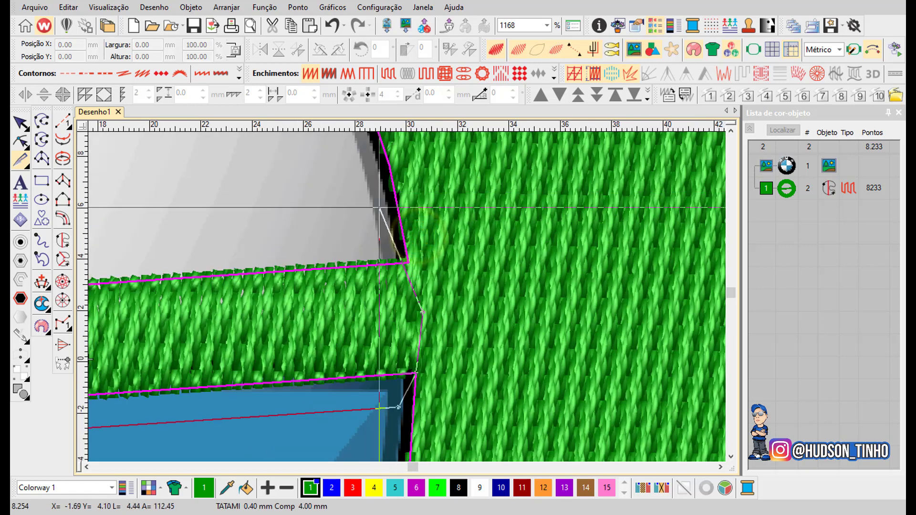
click(389, 219)
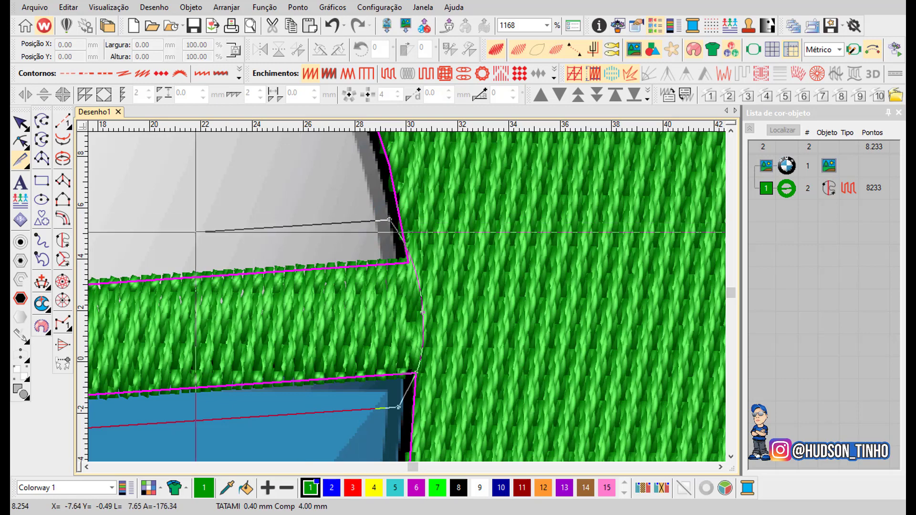
click(325, 222)
Close the Knife cut at its starting corner by the strip's left end and apply it to separate the strip from the ring.
scroll(324, 222, down, 5)
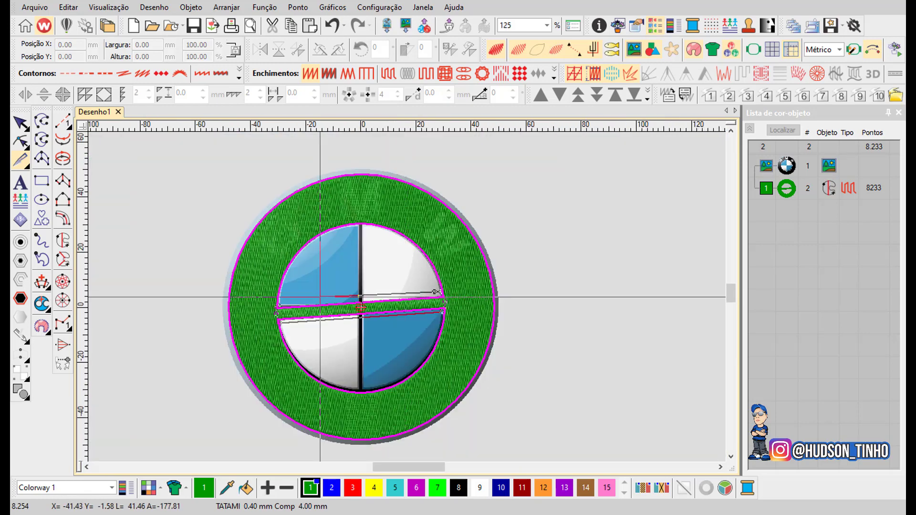
scroll(336, 307, up, 2)
scroll(339, 305, up, 6)
click(349, 296)
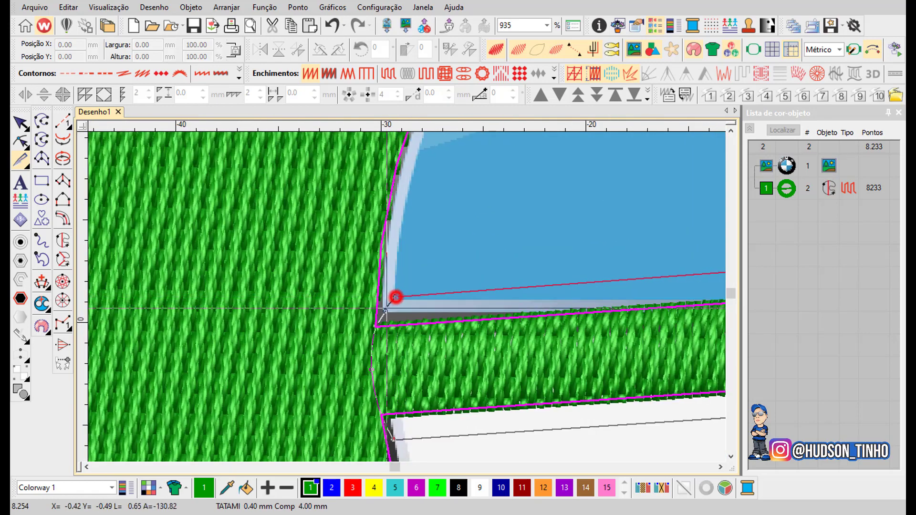
click(386, 311)
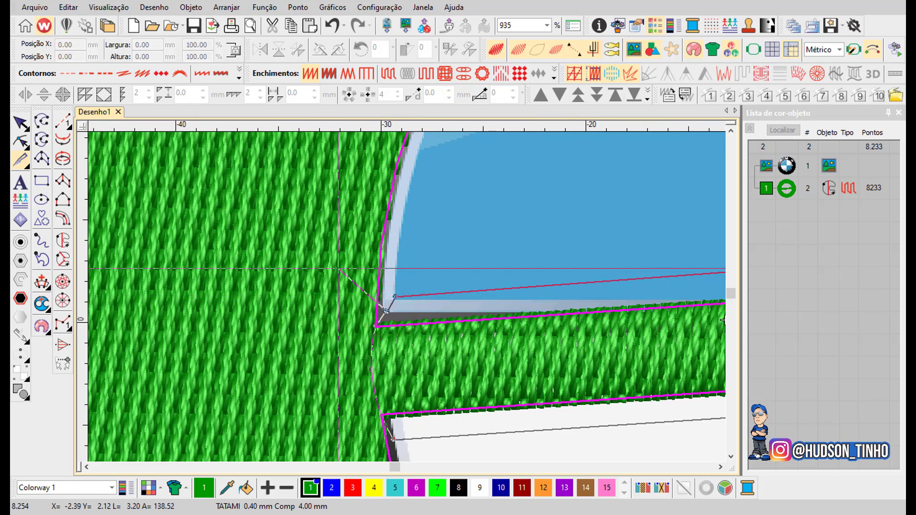
key(Return)
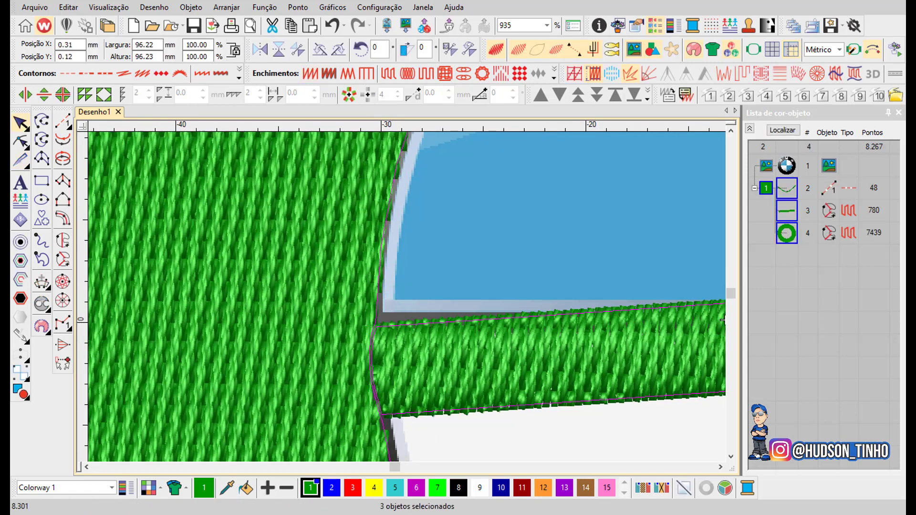
Pull the separated green strip out of the ring and delete it.
click(20, 123)
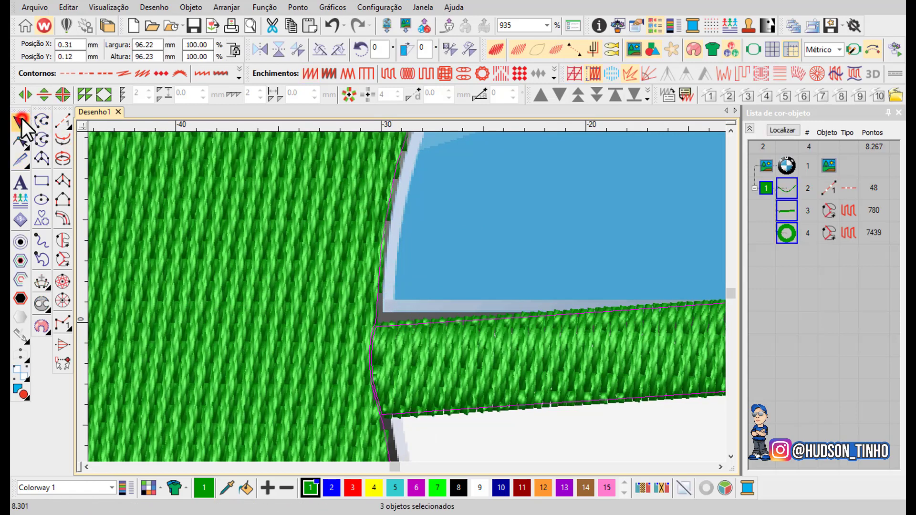
scroll(397, 288, down, 5)
scroll(396, 286, down, 3)
click(179, 213)
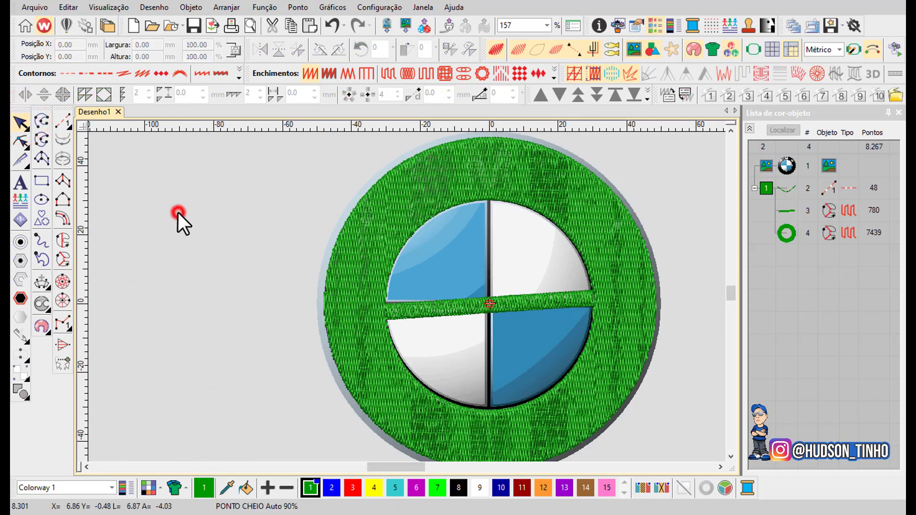
click(538, 297)
drag(539, 297, 245, 237)
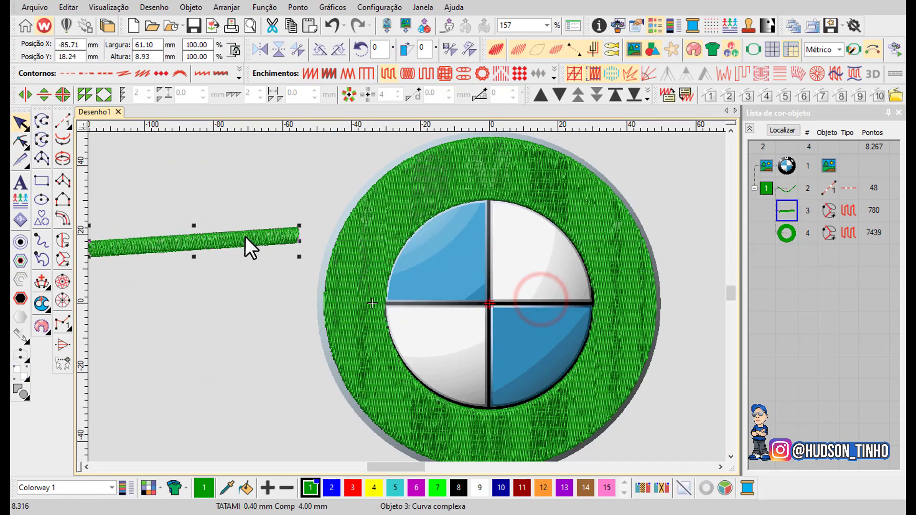
key(Delete)
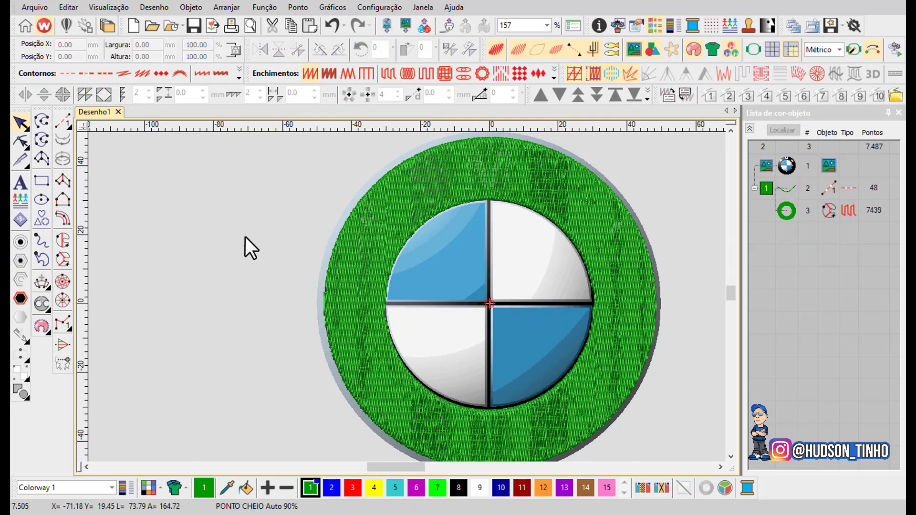
Reshape the green ring's inner edge at the strip's former right end, moving its nodes to follow the artwork's circular curve.
click(564, 189)
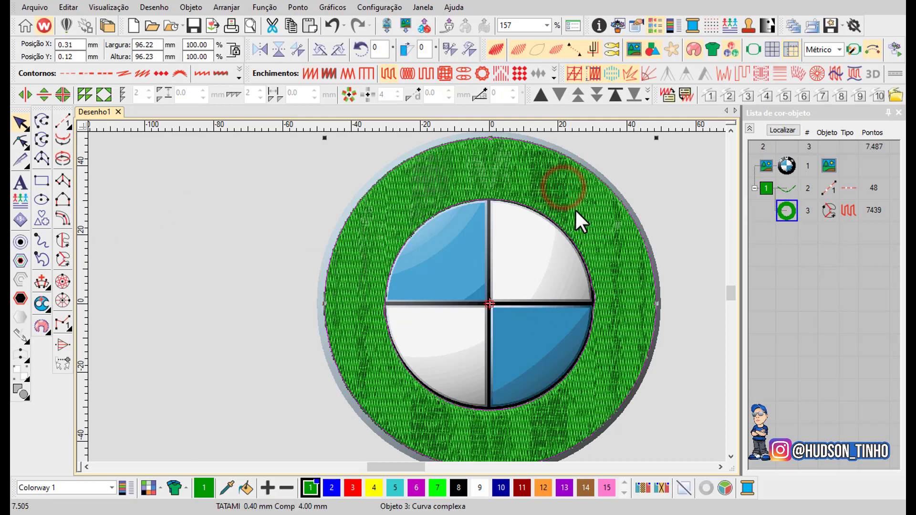
click(20, 140)
scroll(578, 284, up, 1)
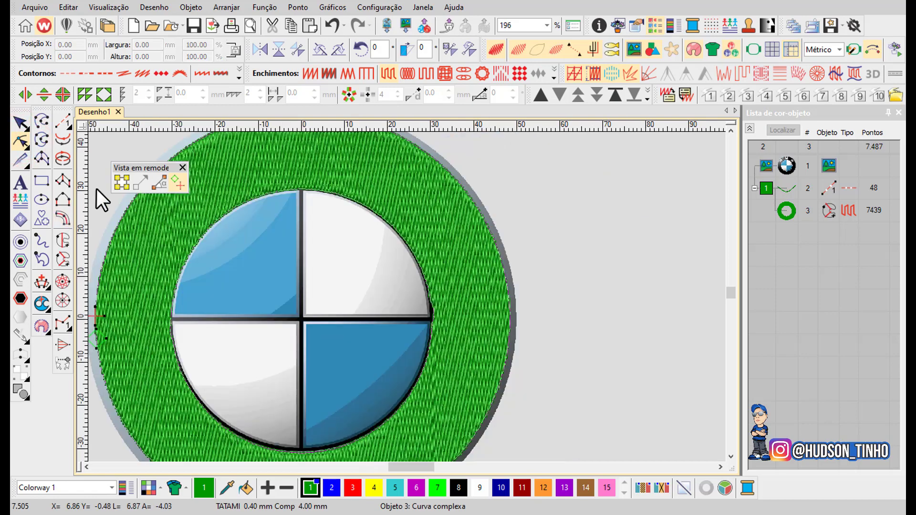
click(121, 181)
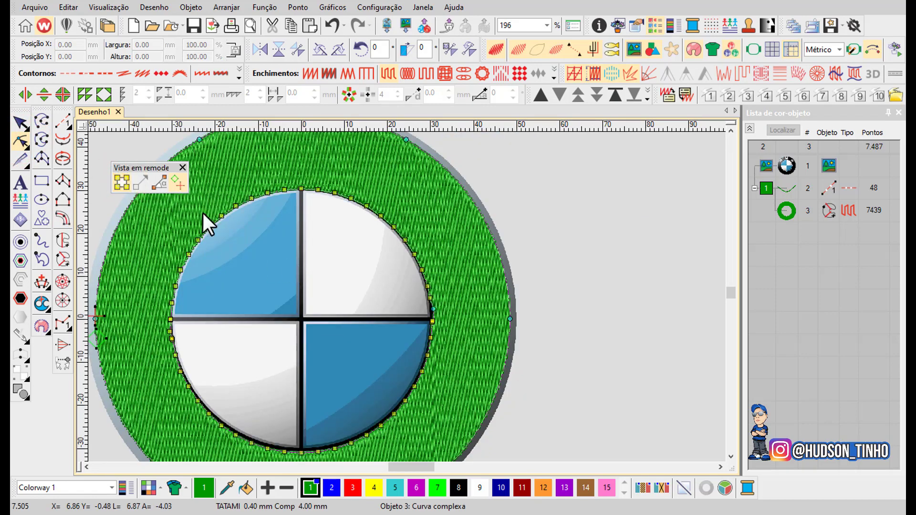
scroll(442, 311, up, 7)
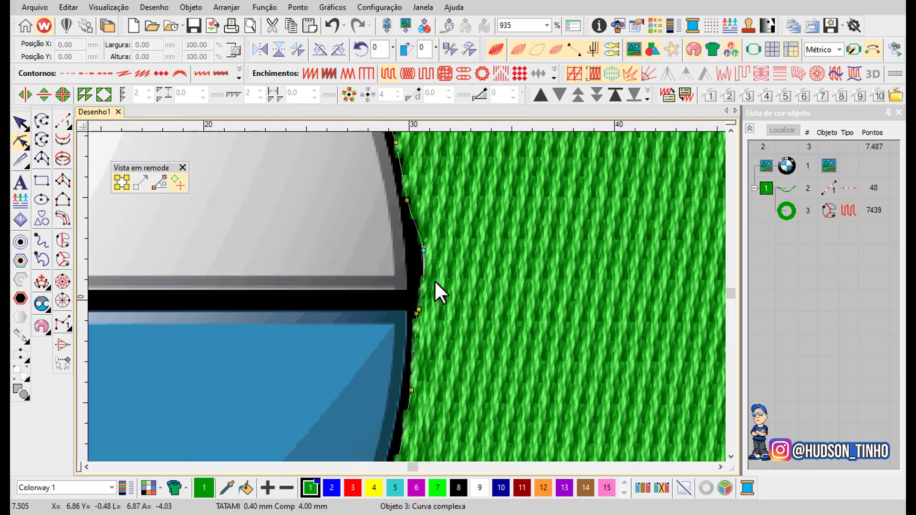
drag(423, 248, 413, 250)
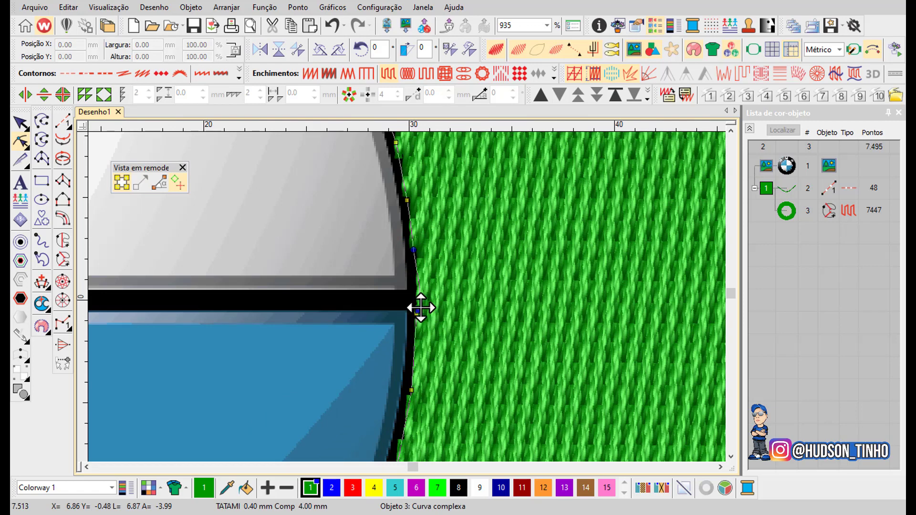
drag(421, 308, 419, 291)
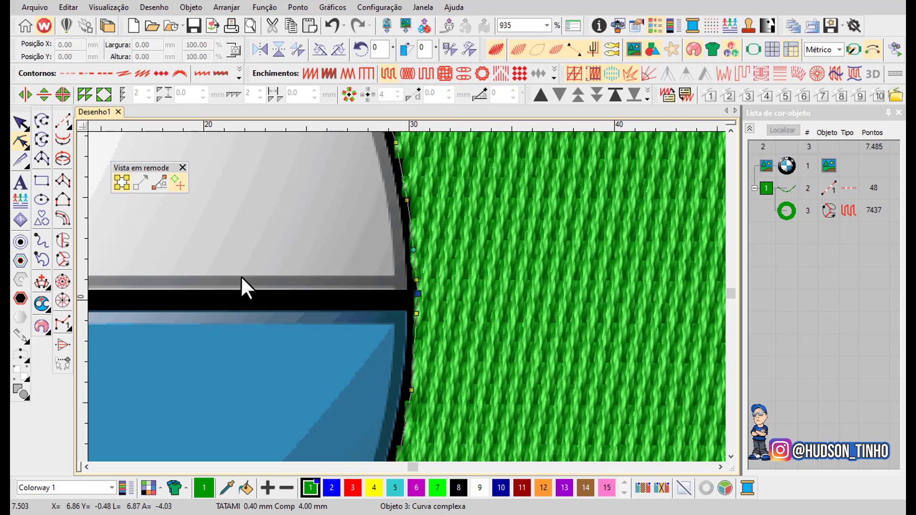
scroll(241, 276, down, 10)
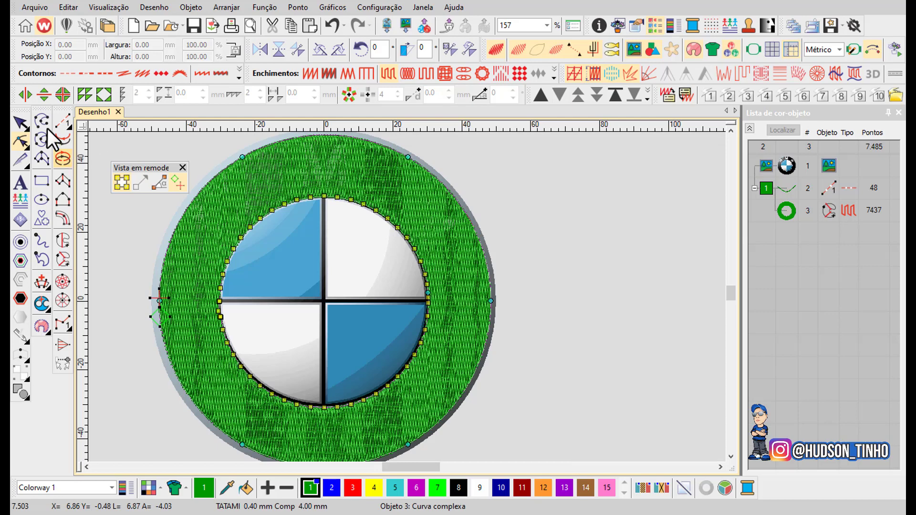
Recolour the green ring with black, palette colour 8.
click(20, 125)
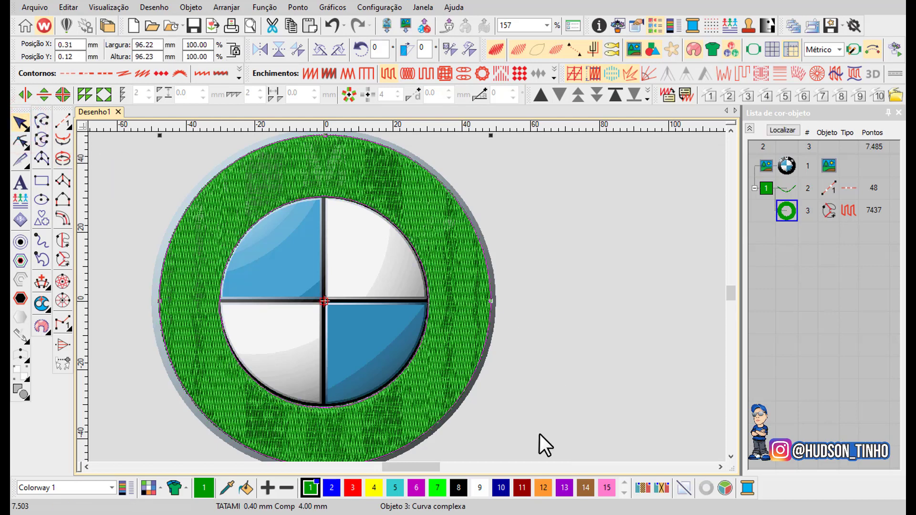
click(459, 488)
click(165, 179)
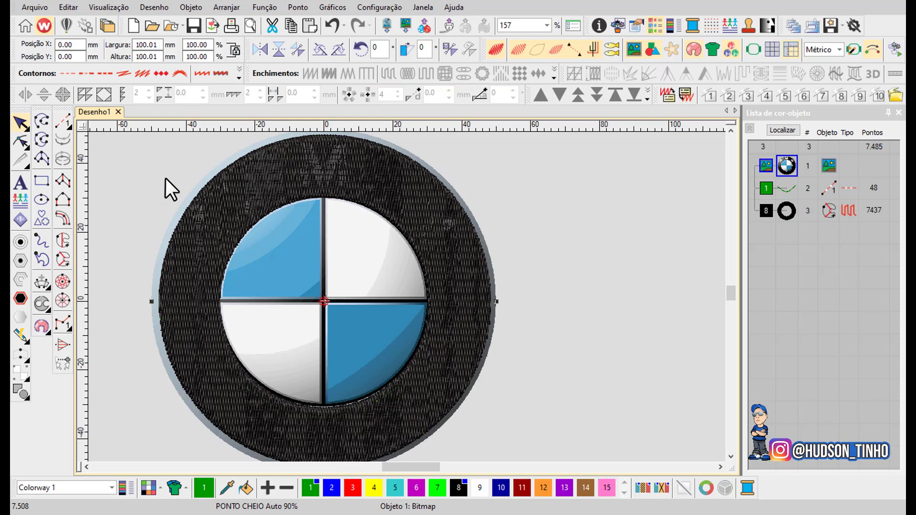
Copy the black ring's width value, then clear the selection.
click(328, 174)
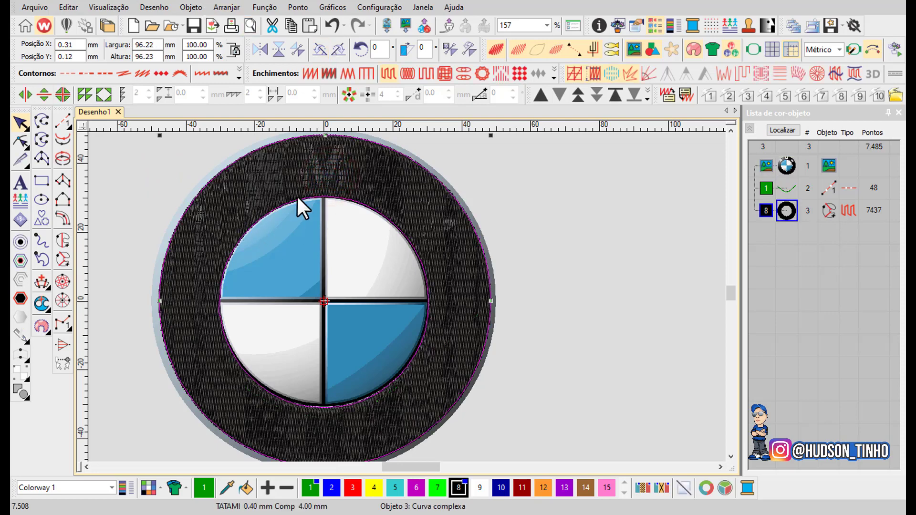
double_click(156, 45)
right_click(145, 46)
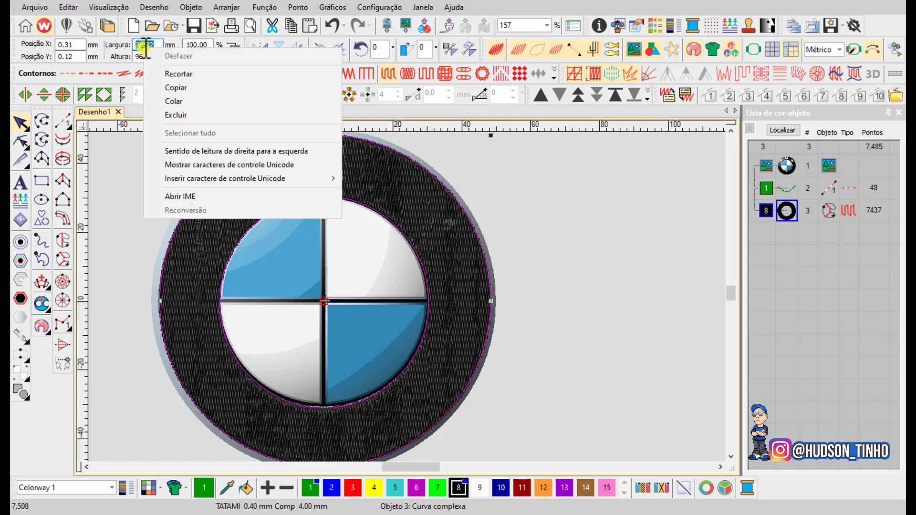
click(193, 89)
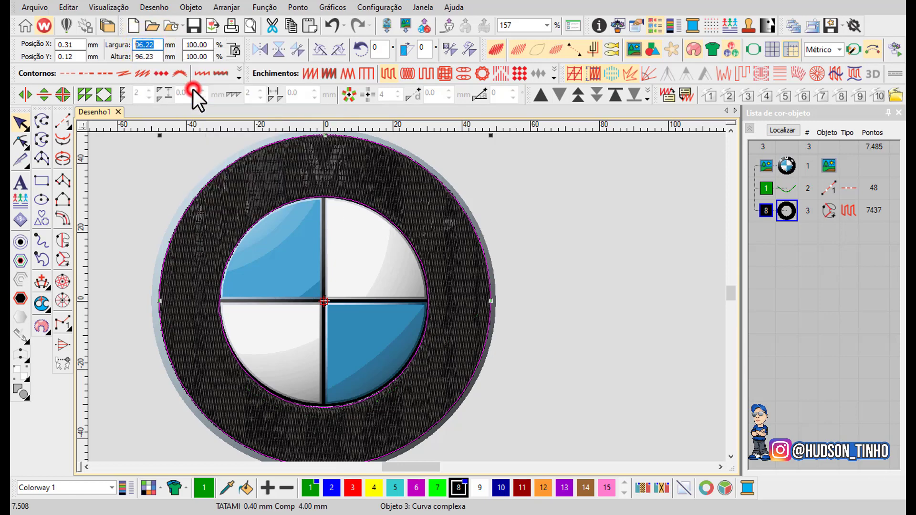
click(131, 183)
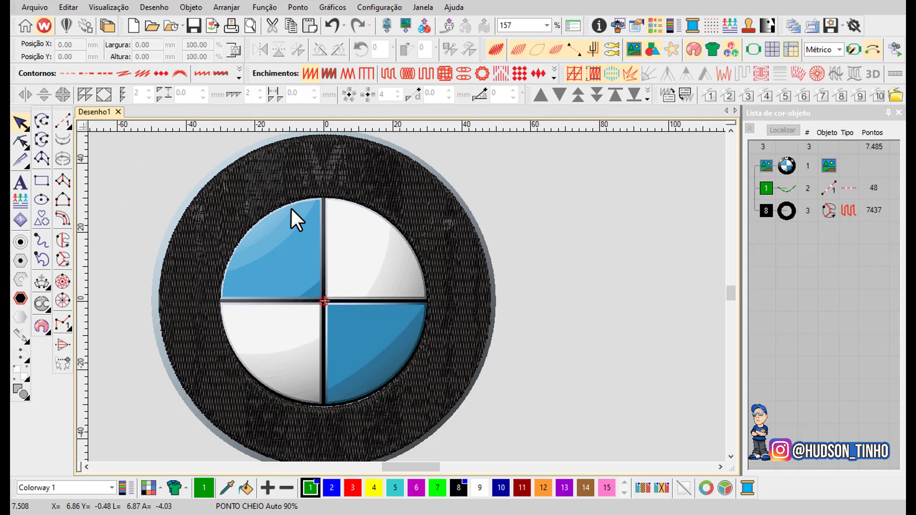
Draw a circle about 72 mm wide from the logo's centre and convert its fill to a satin column outline.
click(41, 199)
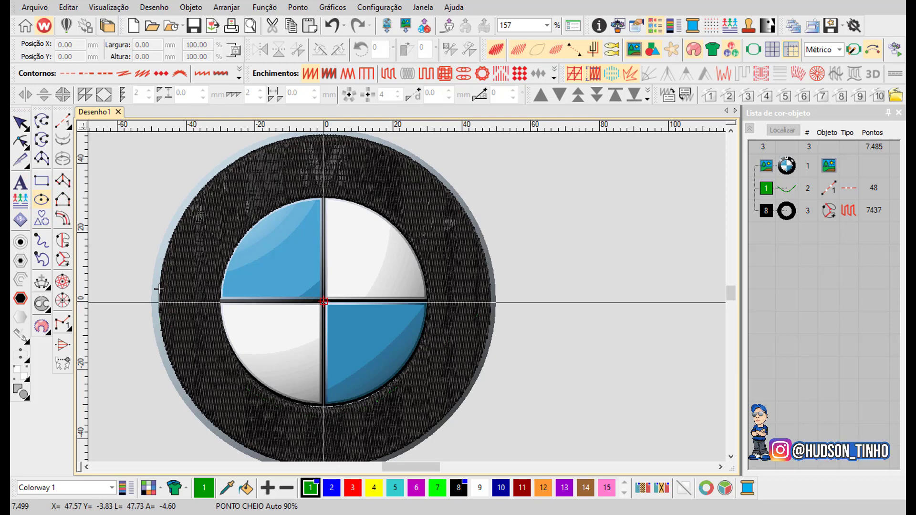
click(324, 302)
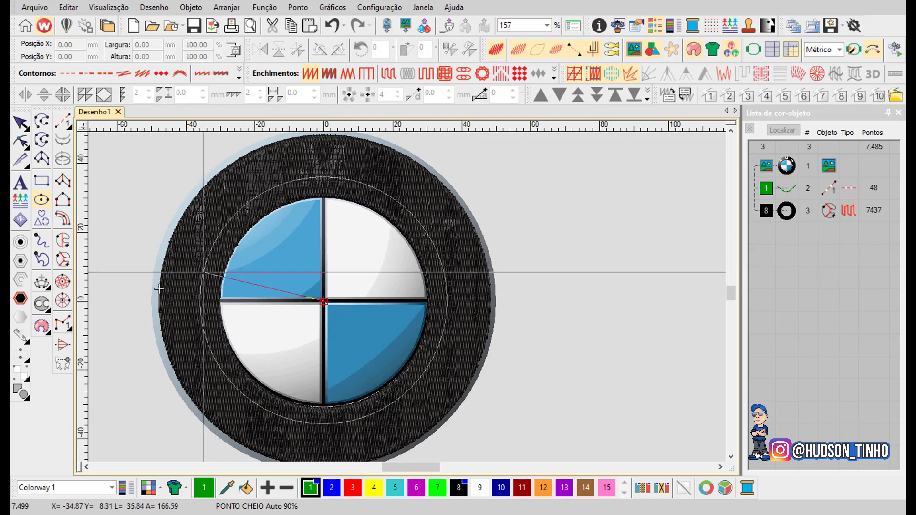
click(205, 273)
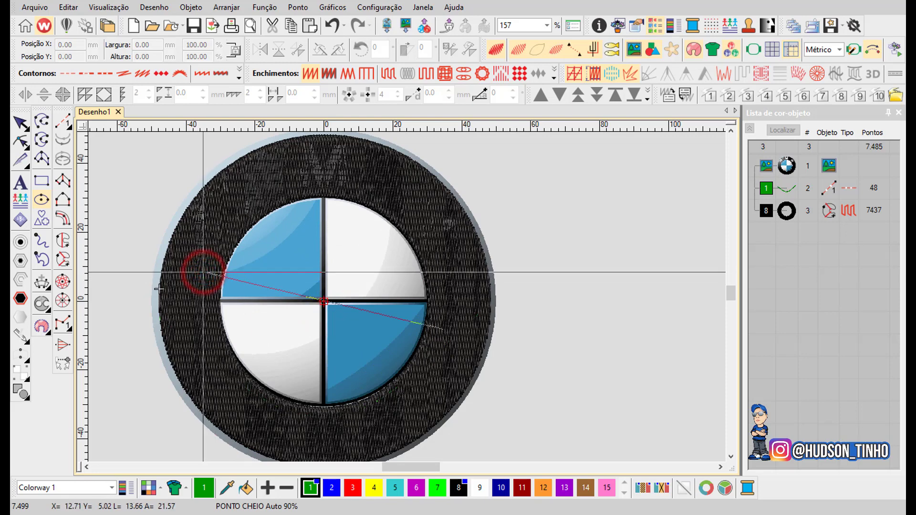
click(203, 273)
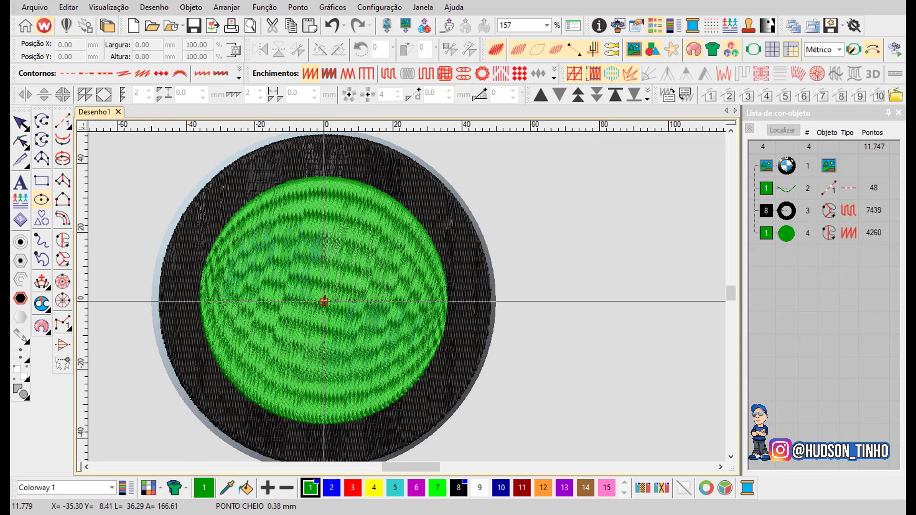
click(18, 125)
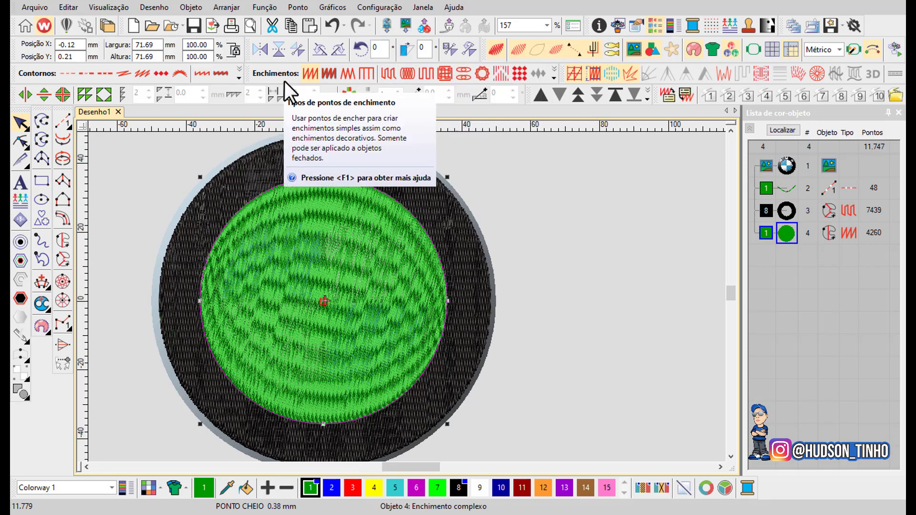
click(202, 74)
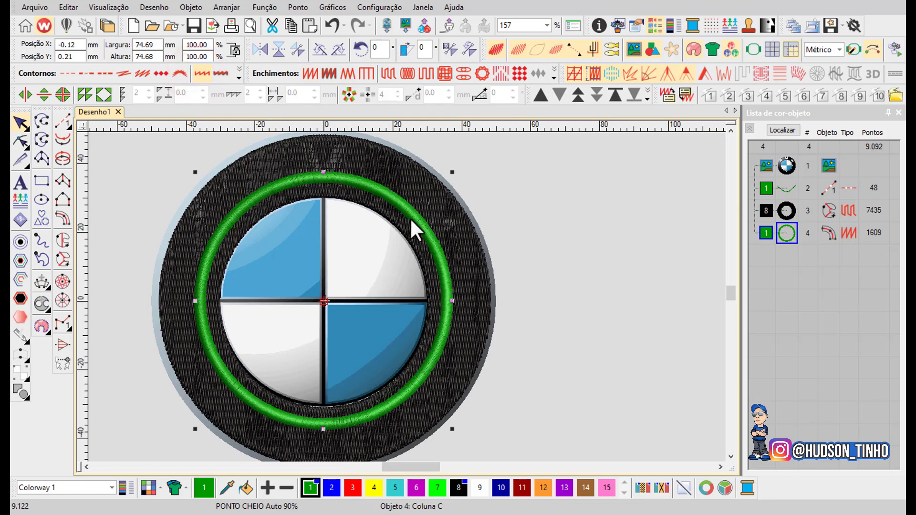
Set the green satin outline circle's width to 96.22 mm to match the black ring, keeping the circle selected.
click(154, 45)
double_click(154, 45)
text(96.22)
key(Return)
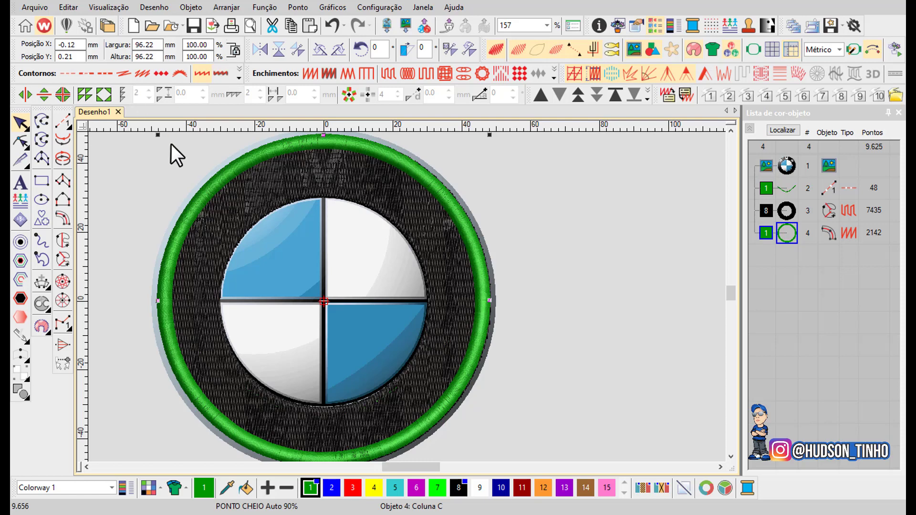
click(127, 180)
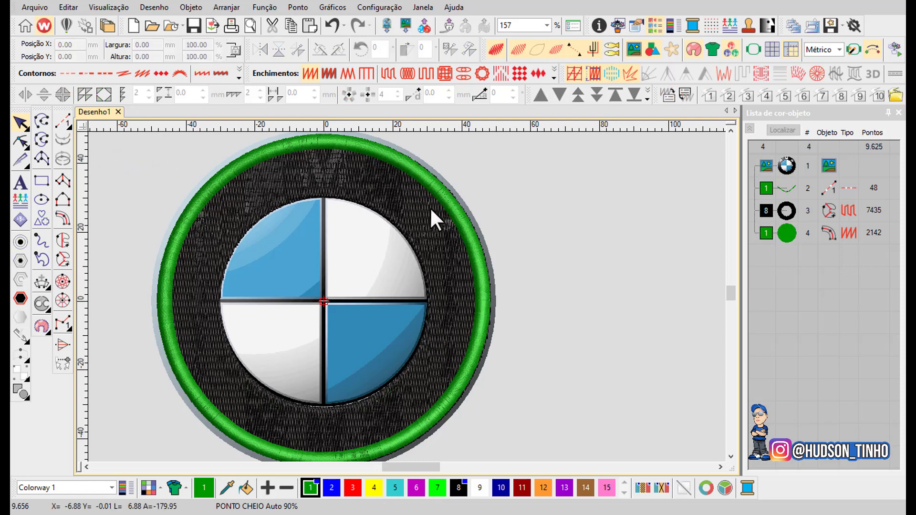
click(422, 173)
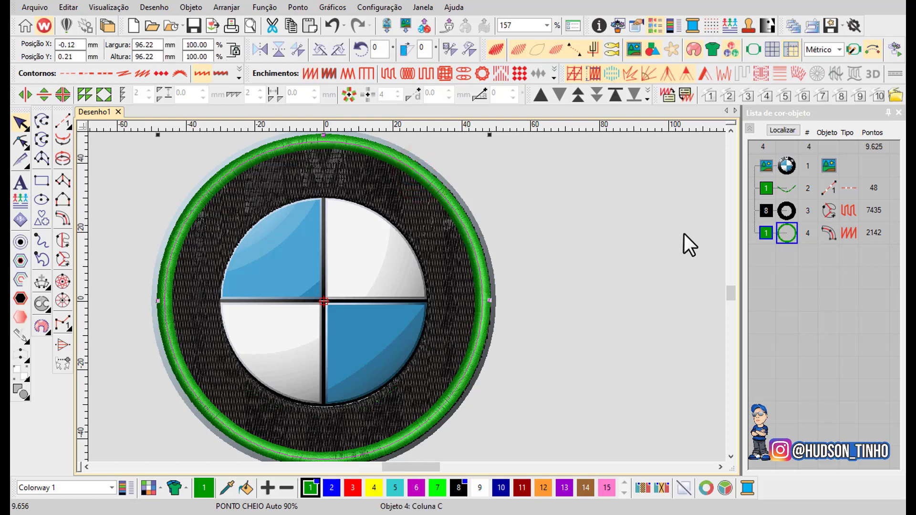
Enlarge the green outline circle toward the artwork's upper-right edge to about 98 mm wide and 97.3 mm high.
drag(728, 294, 735, 288)
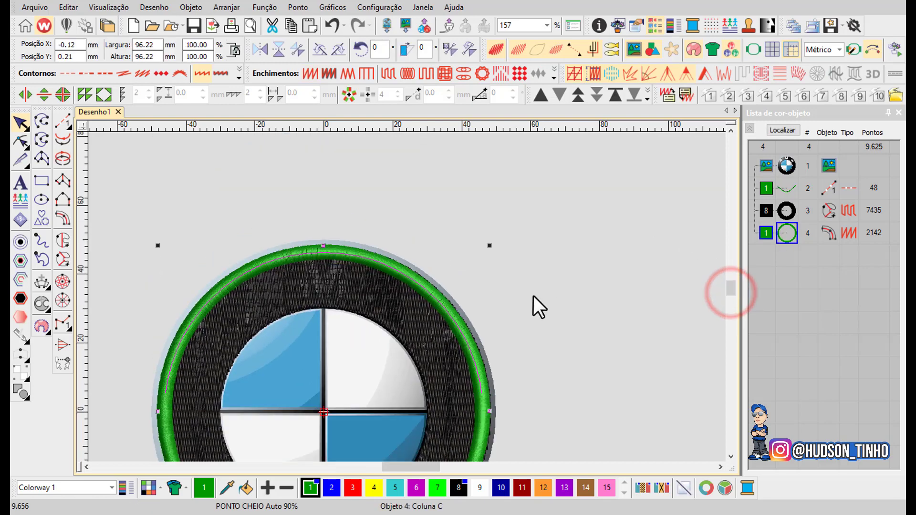
drag(489, 246, 489, 246)
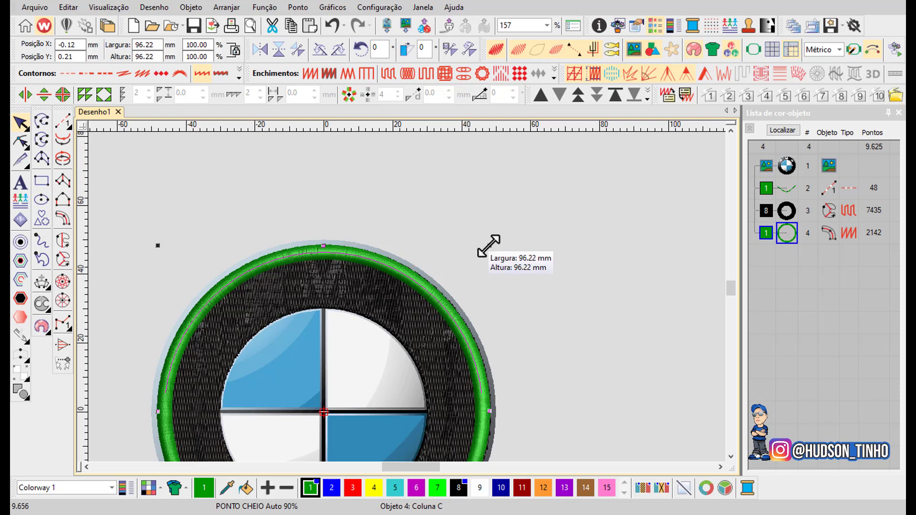
drag(489, 246, 493, 244)
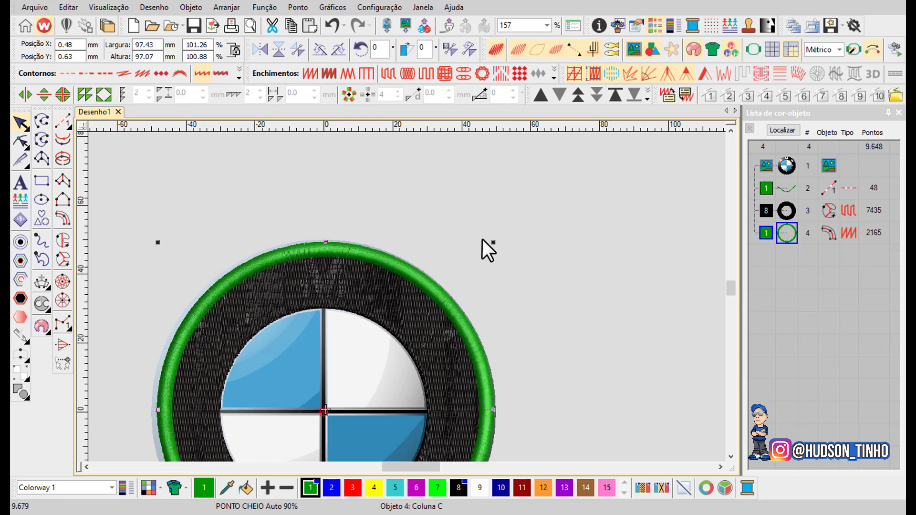
drag(496, 242, 497, 241)
Enlarge the green outline circle toward the artwork's lower-left edge to about 99.7 mm wide and 99 mm high.
scroll(429, 239, down, 2)
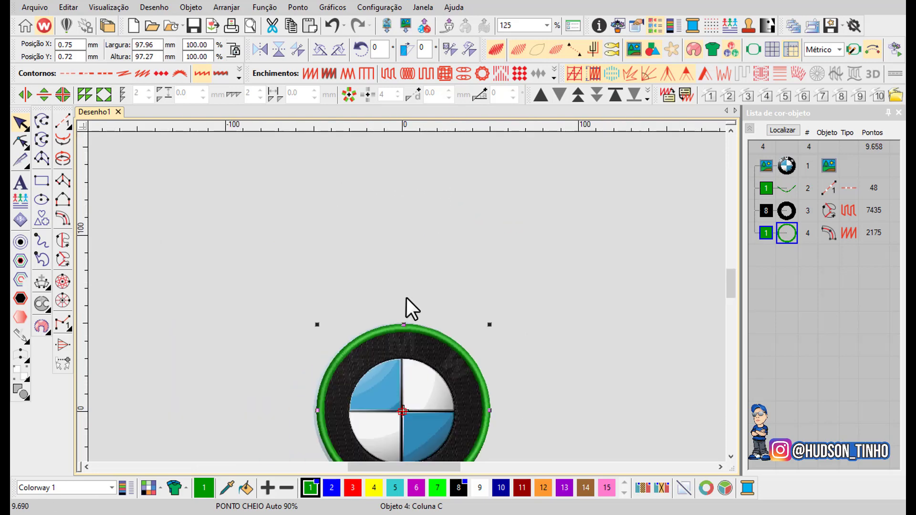
scroll(406, 296, down, 1)
scroll(405, 296, up, 2)
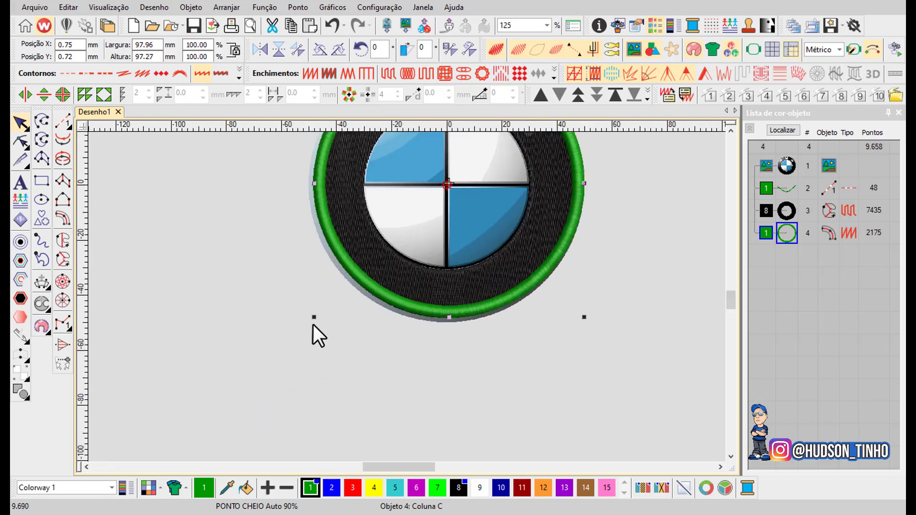
scroll(408, 298, up, 1)
scroll(358, 311, up, 2)
drag(294, 319, 285, 325)
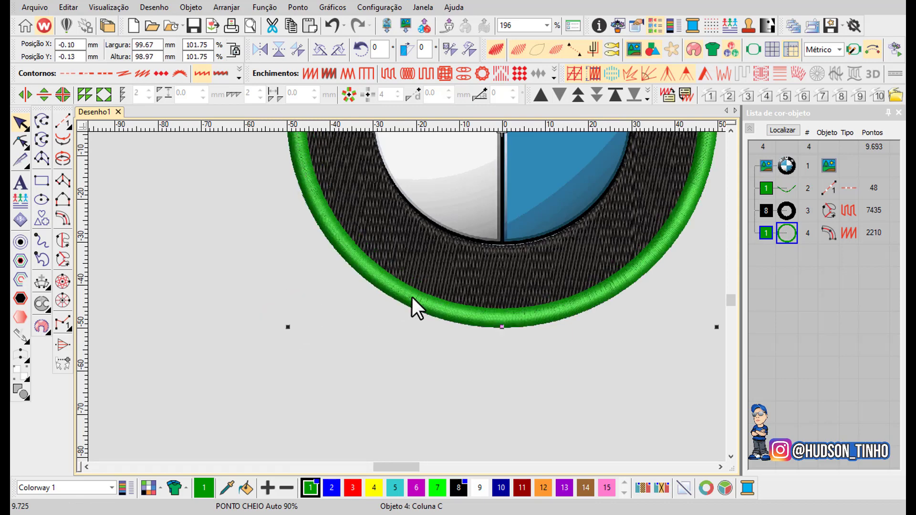
Fine-tune the circle's upper corners to about 100.3 mm wide and 99.6 mm high to cover the artwork's rim, and clear the selection.
scroll(388, 205, down, 4)
scroll(411, 290, up, 2)
scroll(407, 298, up, 2)
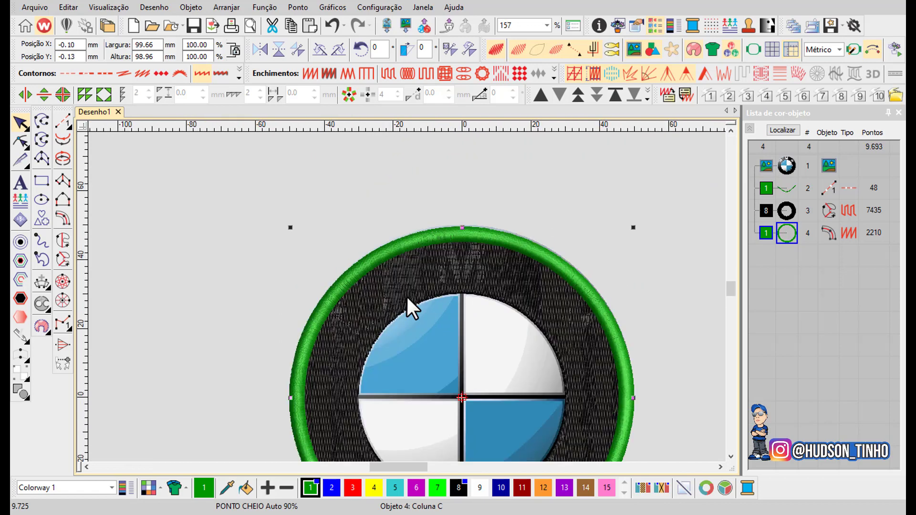
drag(291, 229, 290, 225)
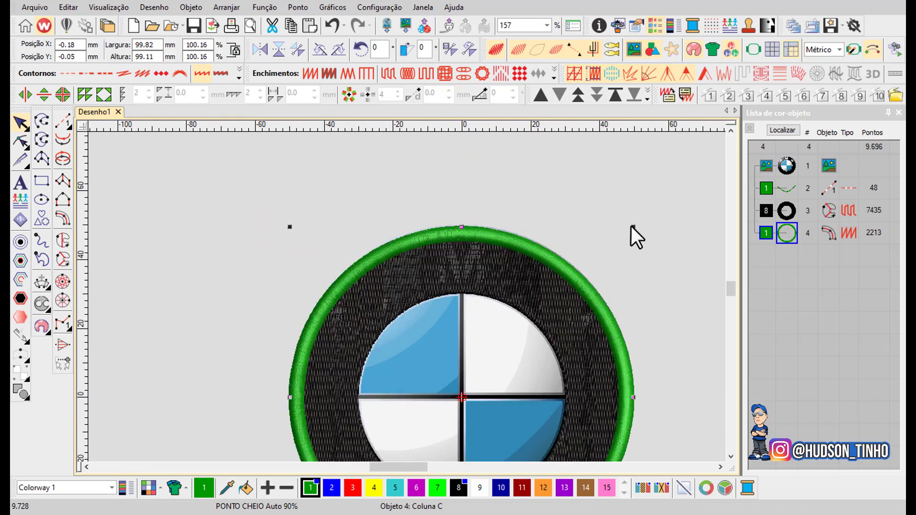
mouse_move(633, 225)
mouse_down()
mouse_move(634, 234)
mouse_move(635, 225)
mouse_up()
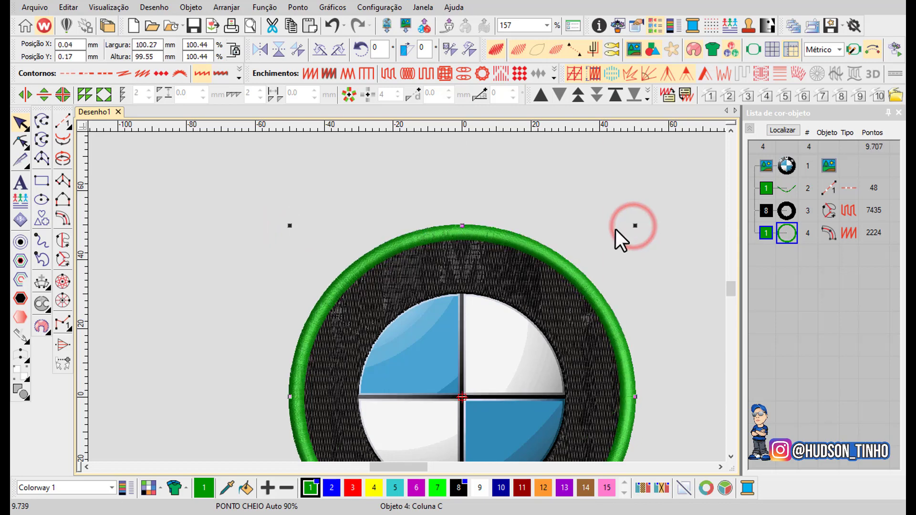
click(343, 206)
scroll(406, 389, down, 3)
scroll(399, 290, up, 2)
scroll(484, 189, up, 1)
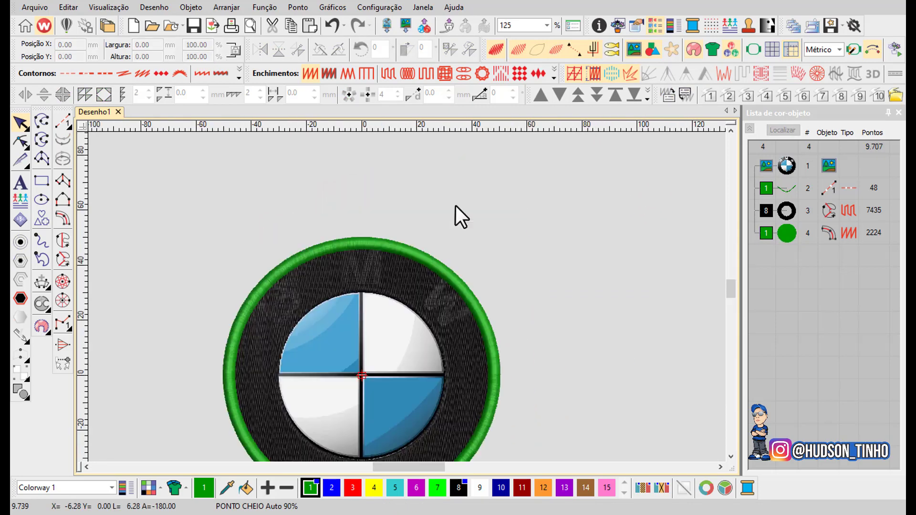
Hide the stitches temporarily to compare the green circle's path and the black ring's edge with the artwork's grey rim.
click(518, 51)
scroll(406, 282, up, 3)
scroll(456, 274, up, 5)
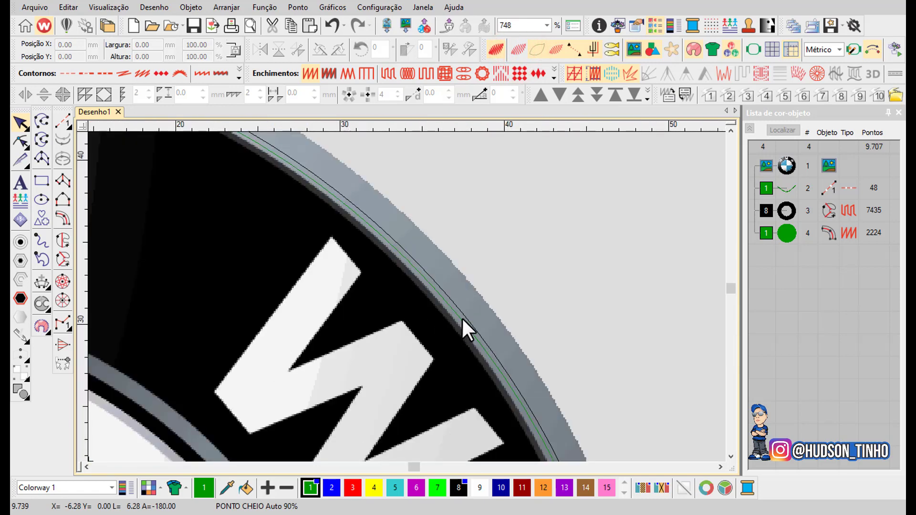
scroll(459, 319, up, 6)
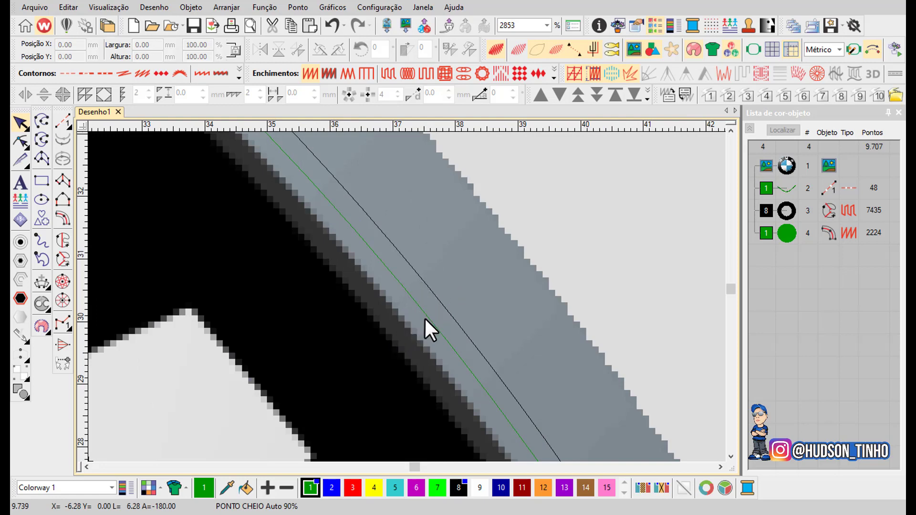
click(519, 51)
scroll(405, 291, down, 13)
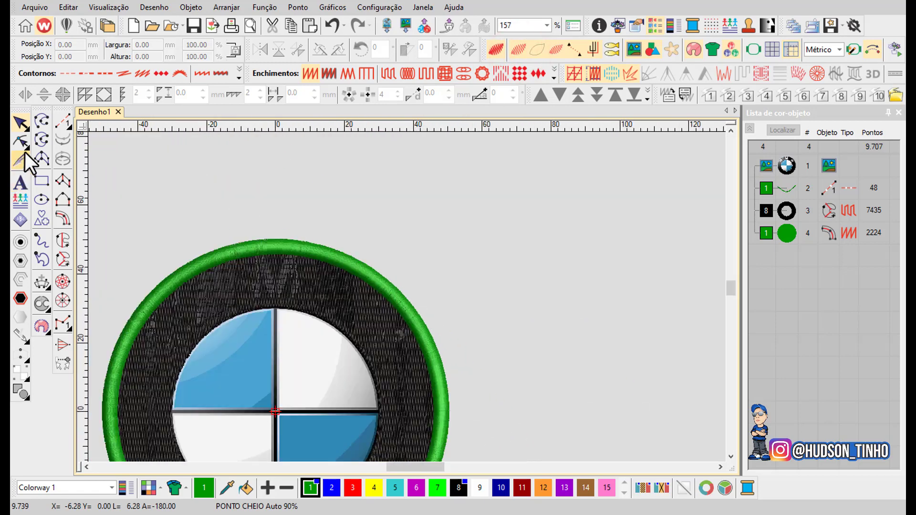
Open the object properties and show the outline stitch settings of the green satin circle.
click(20, 124)
scroll(376, 351, down, 4)
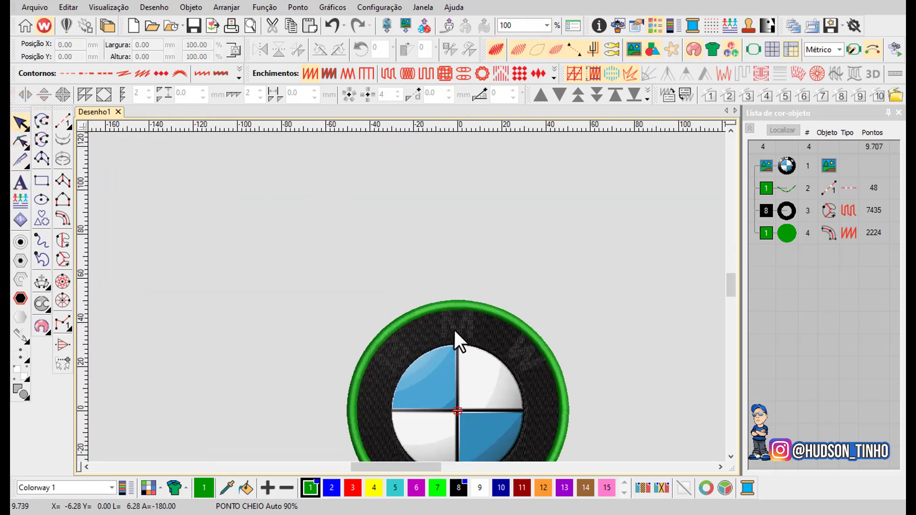
scroll(454, 330, up, 4)
click(475, 259)
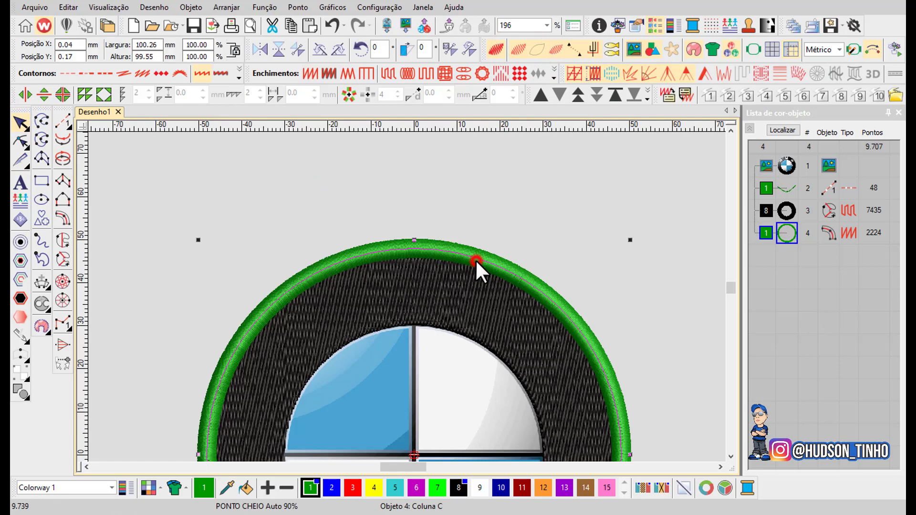
right_click(443, 247)
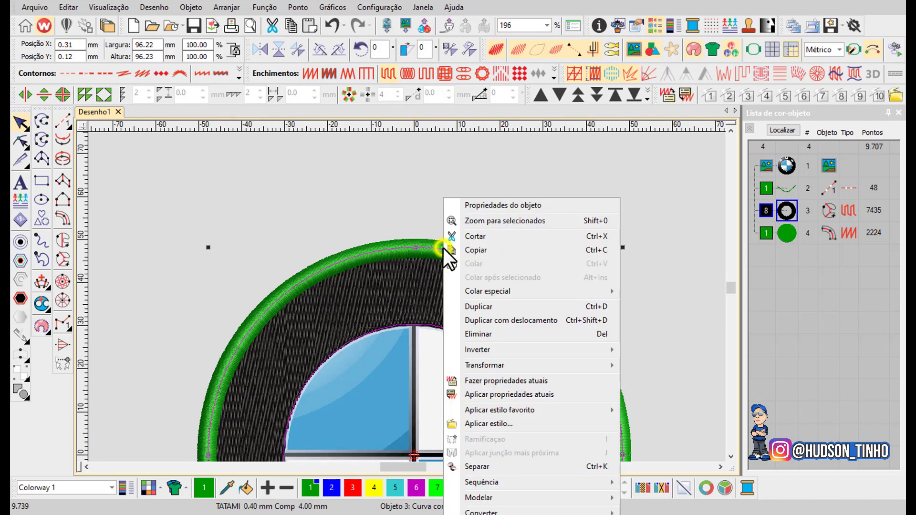
click(478, 205)
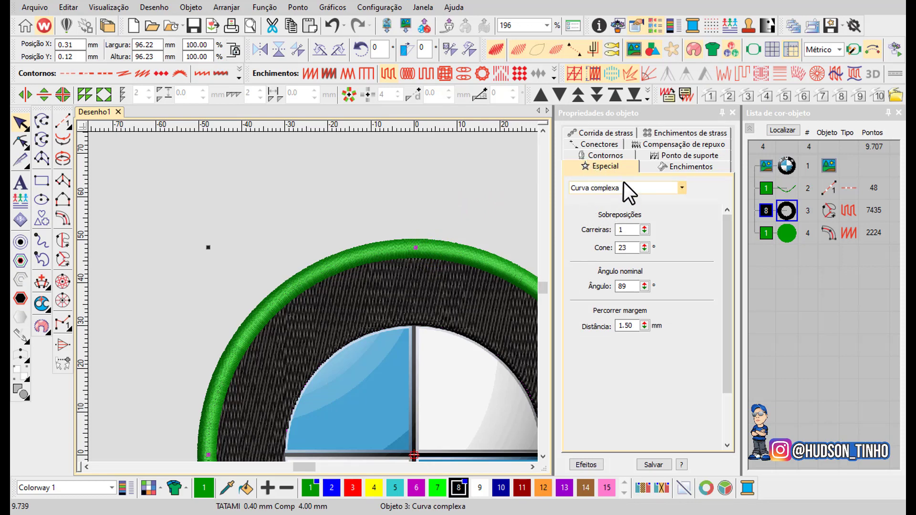
click(583, 155)
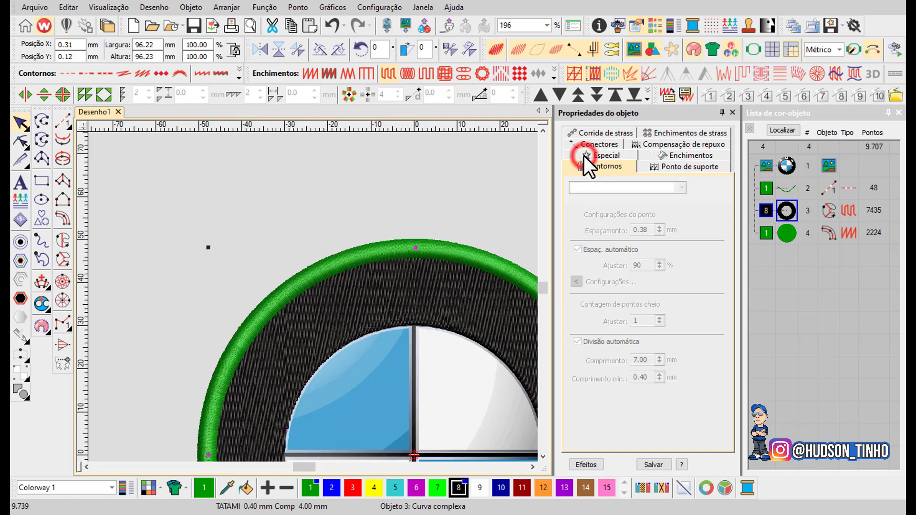
click(398, 244)
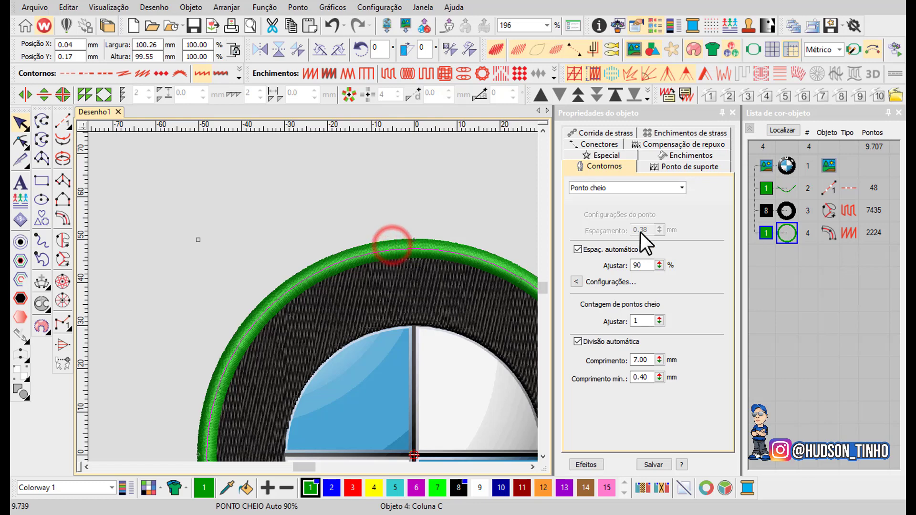
Set the green satin circle's Coluna C width to 2.50 mm, check the border against the artwork, and clear the selection.
key(1)
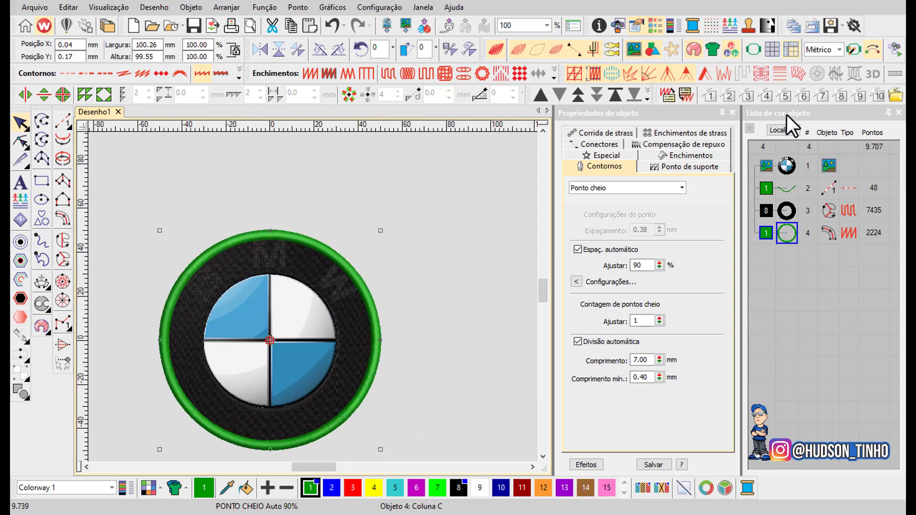
click(787, 231)
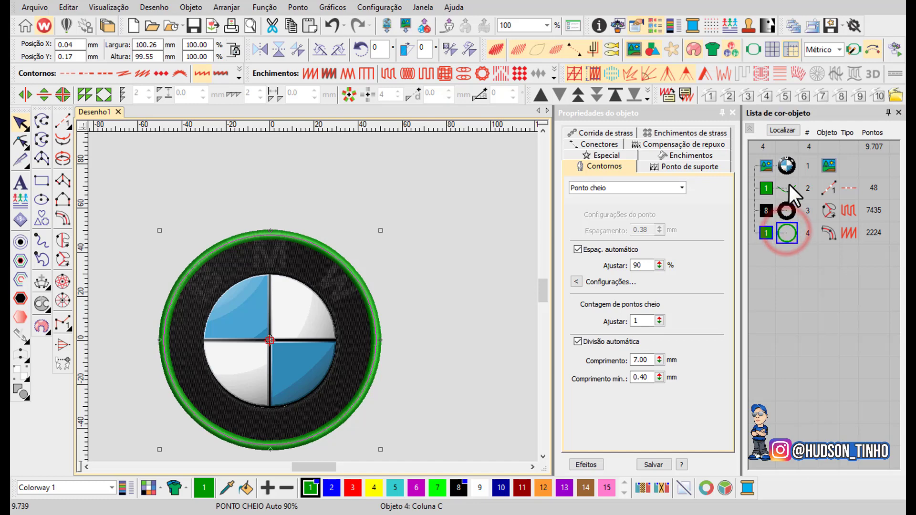
scroll(312, 295, up, 3)
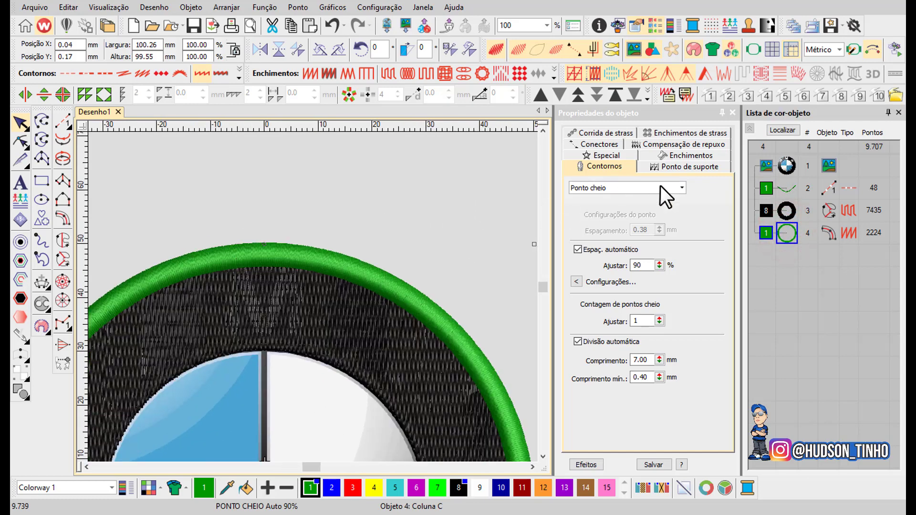
click(599, 157)
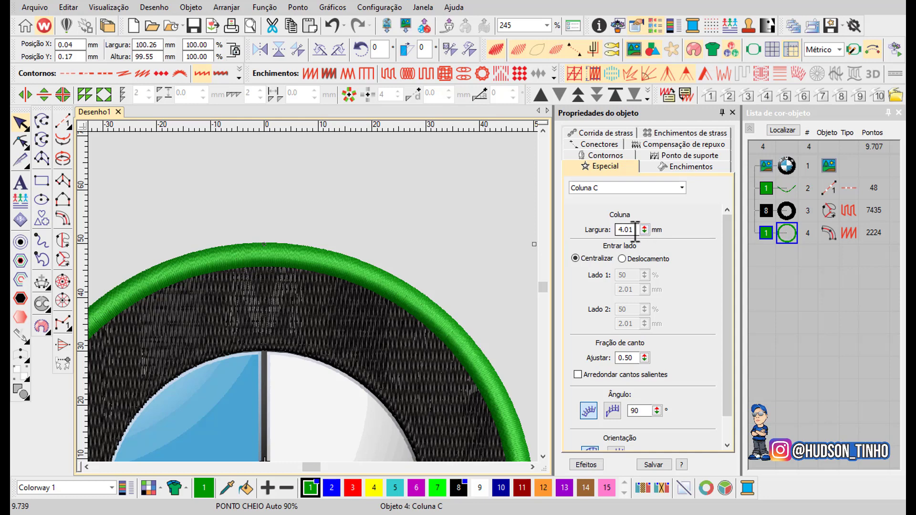
drag(631, 230, 602, 224)
text(2.50)
key(Return)
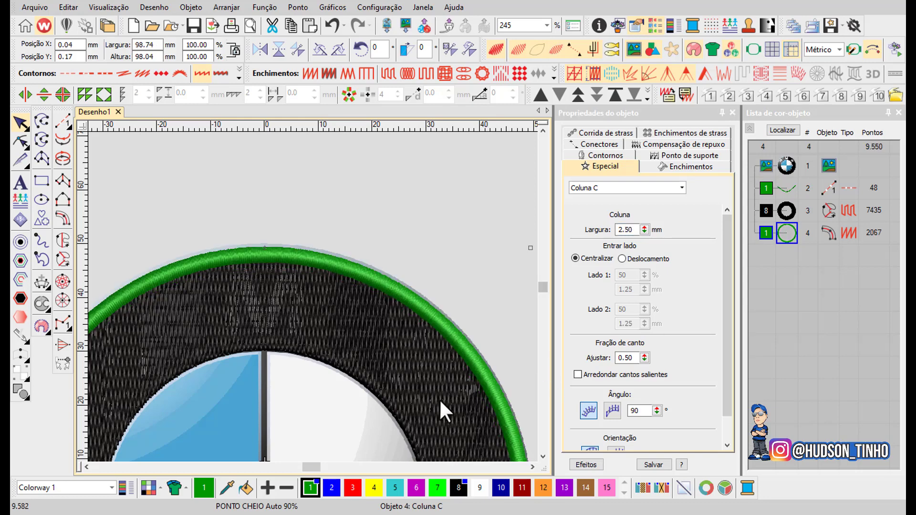
scroll(213, 280, up, 4)
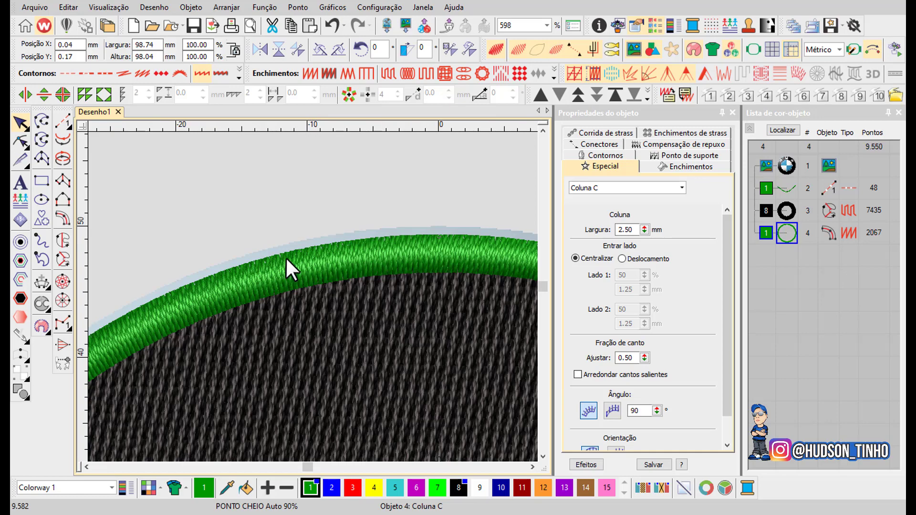
scroll(285, 257, down, 5)
click(300, 188)
scroll(313, 296, down, 5)
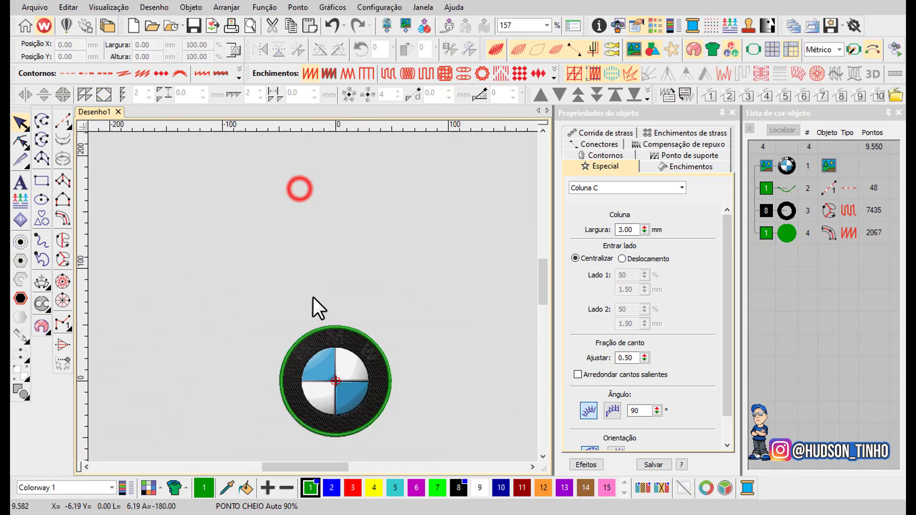
scroll(313, 297, up, 4)
scroll(314, 300, up, 2)
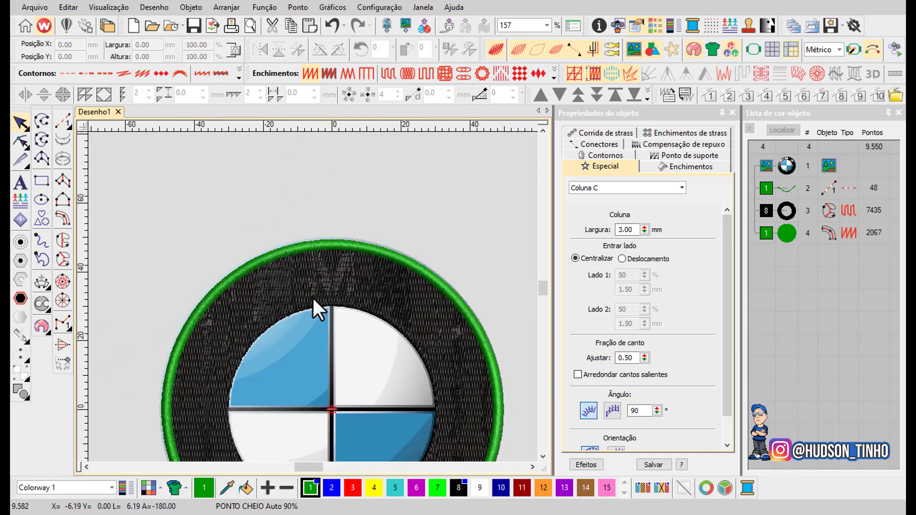
Recolour the satin border with black, palette colour 8, raise its luminosity to grey in the colour wheel, and clear the selection.
click(425, 273)
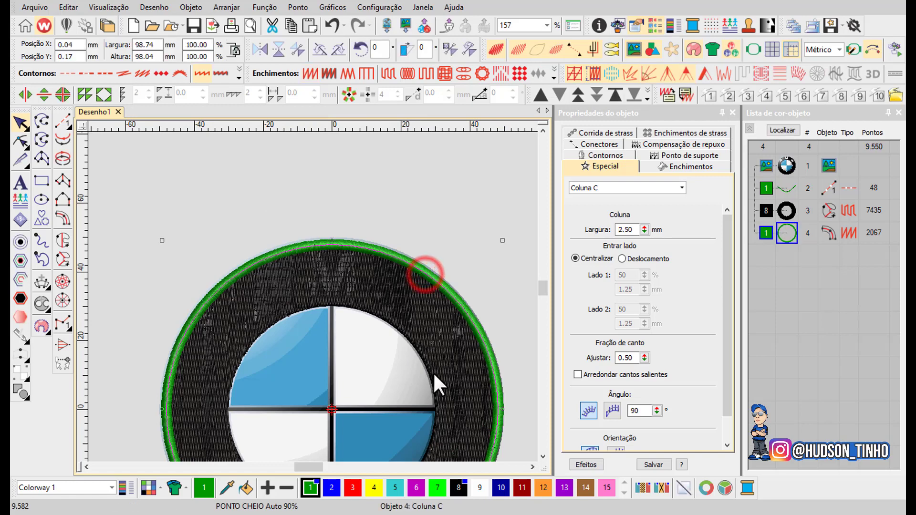
click(458, 487)
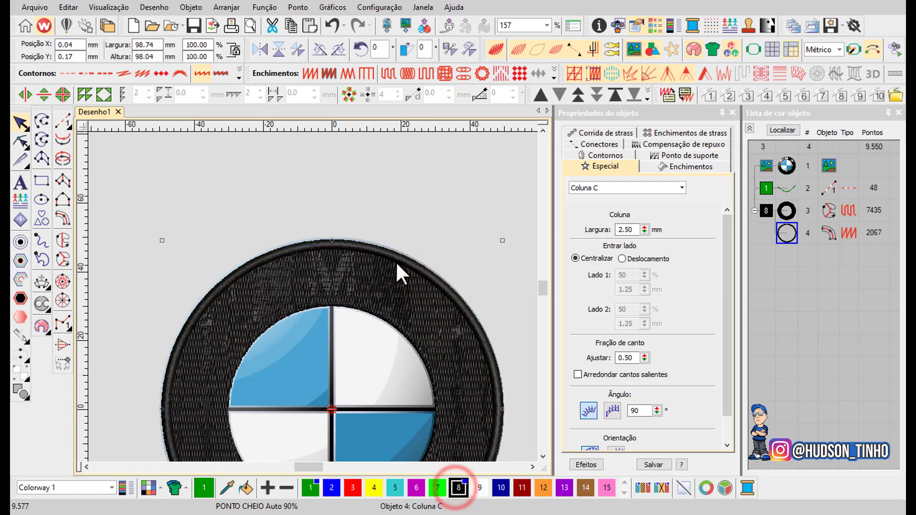
click(725, 488)
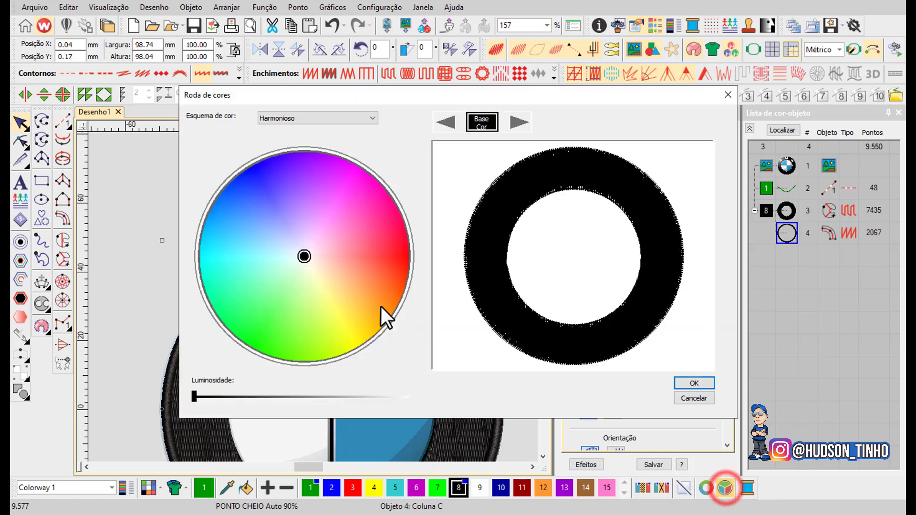
drag(194, 394, 301, 394)
click(302, 394)
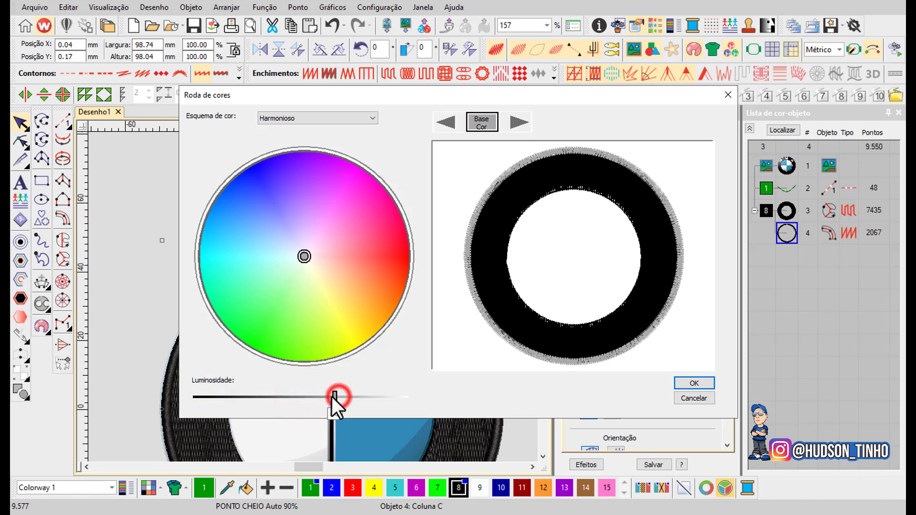
click(705, 380)
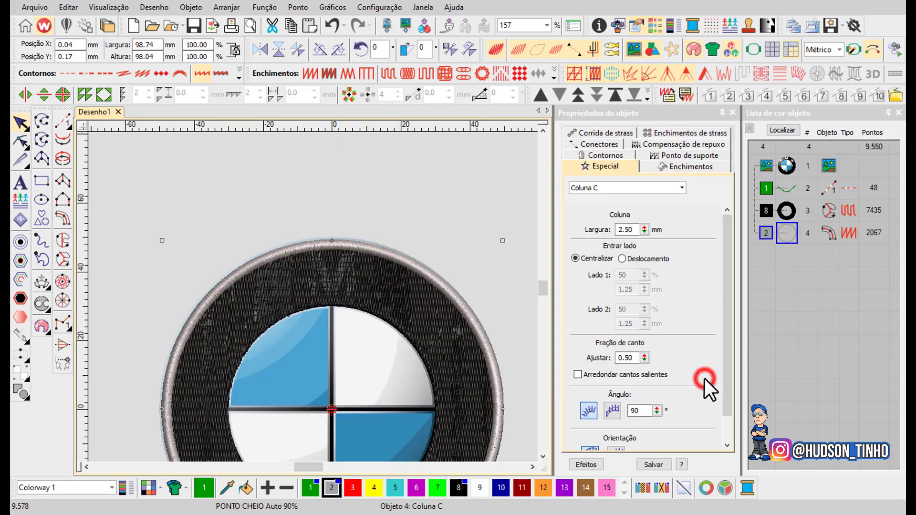
click(332, 199)
scroll(313, 299, down, 3)
scroll(313, 299, up, 3)
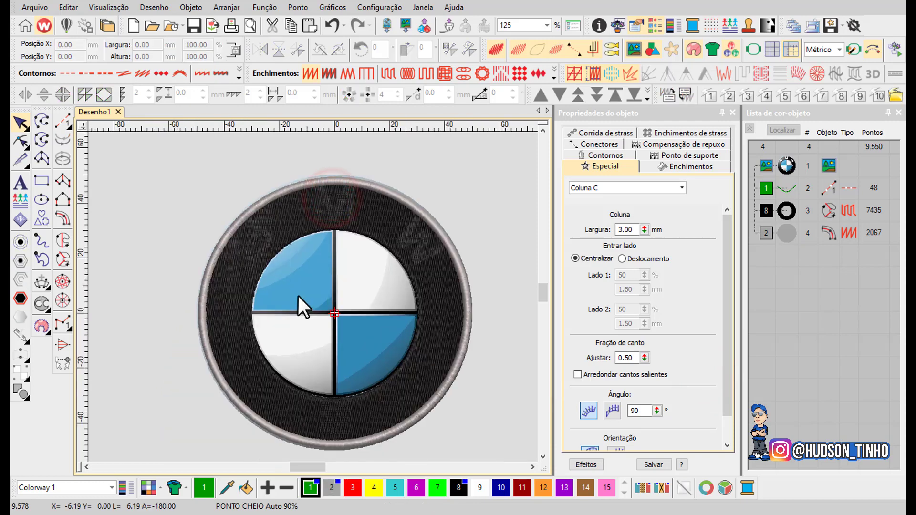
scroll(313, 297, down, 4)
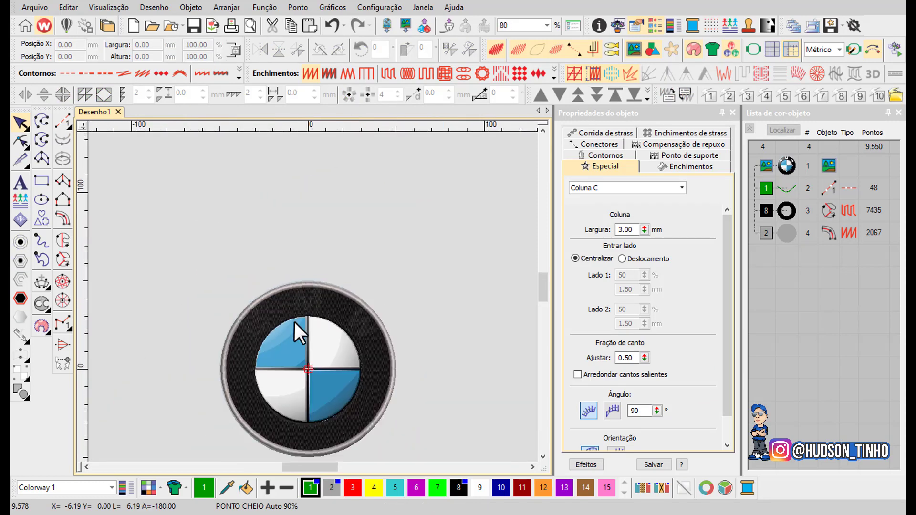
scroll(294, 320, up, 3)
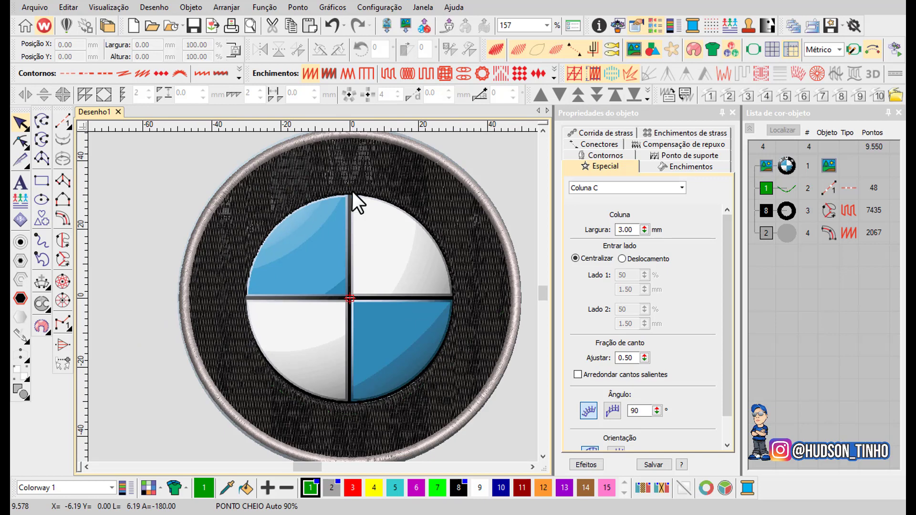
Duplicate the grey satin border around the black ring and select the copy.
click(493, 210)
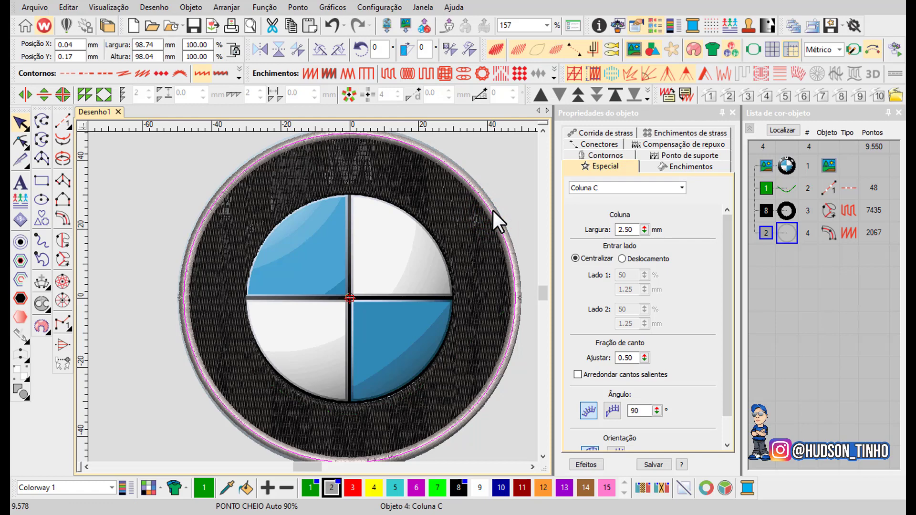
key(ctrl+d)
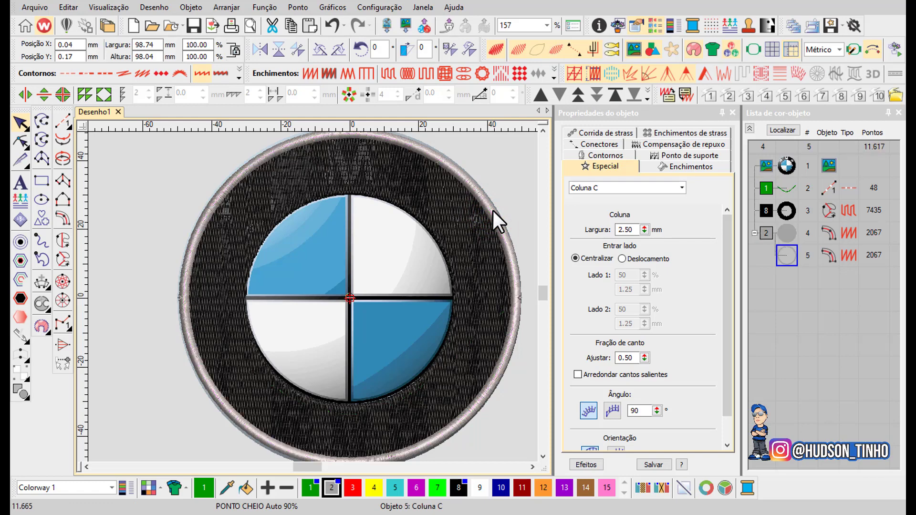
scroll(439, 204, down, 1)
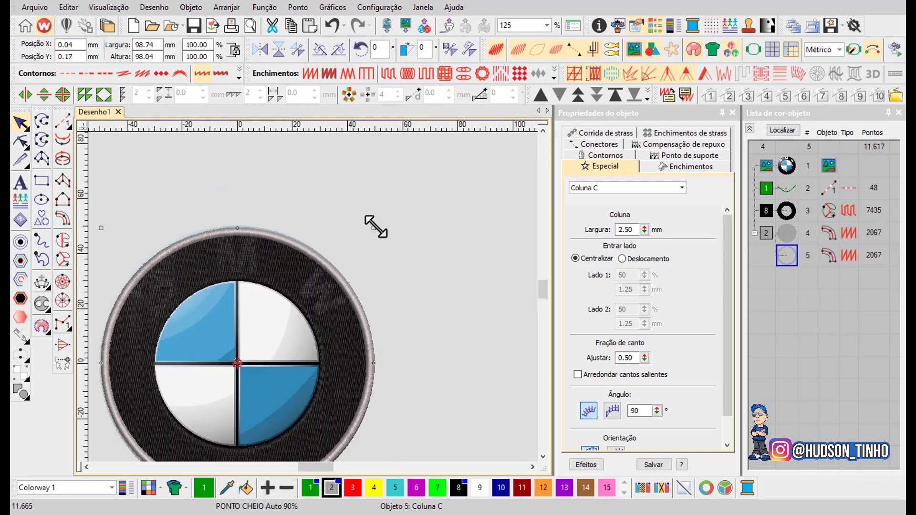
click(245, 174)
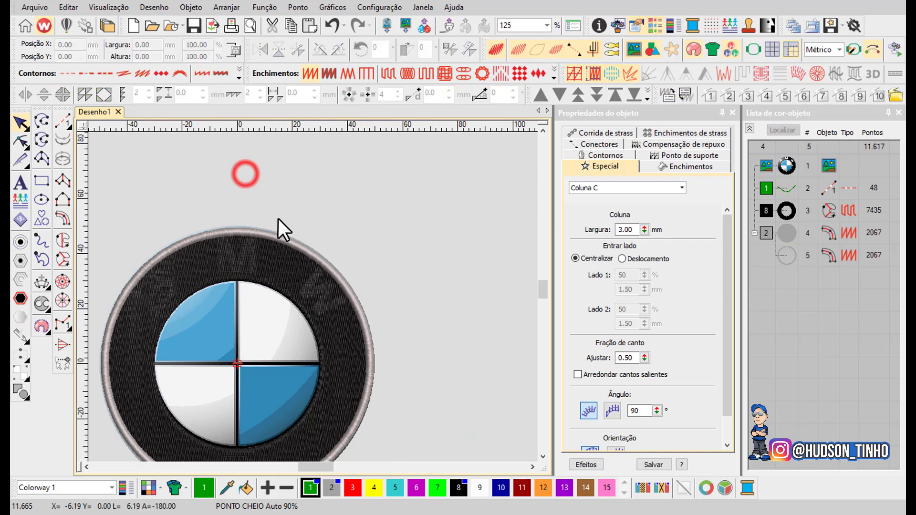
click(291, 240)
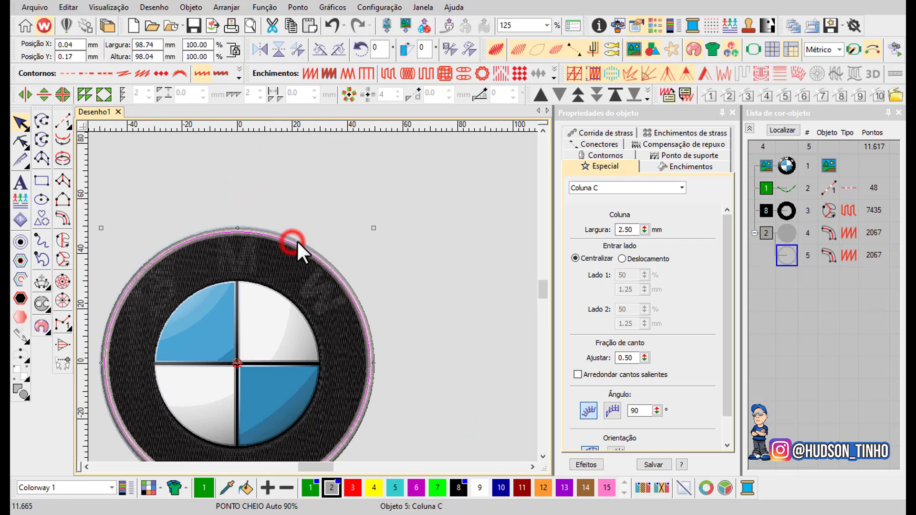
click(344, 279)
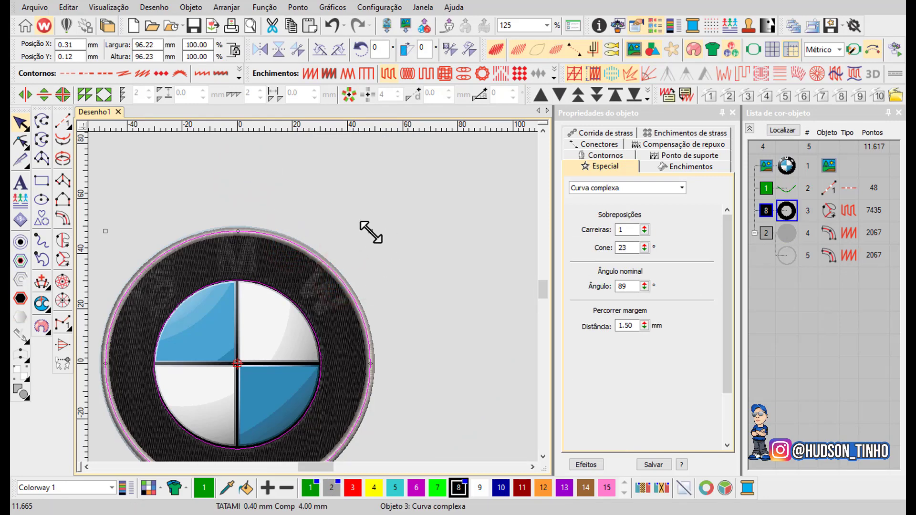
click(339, 272)
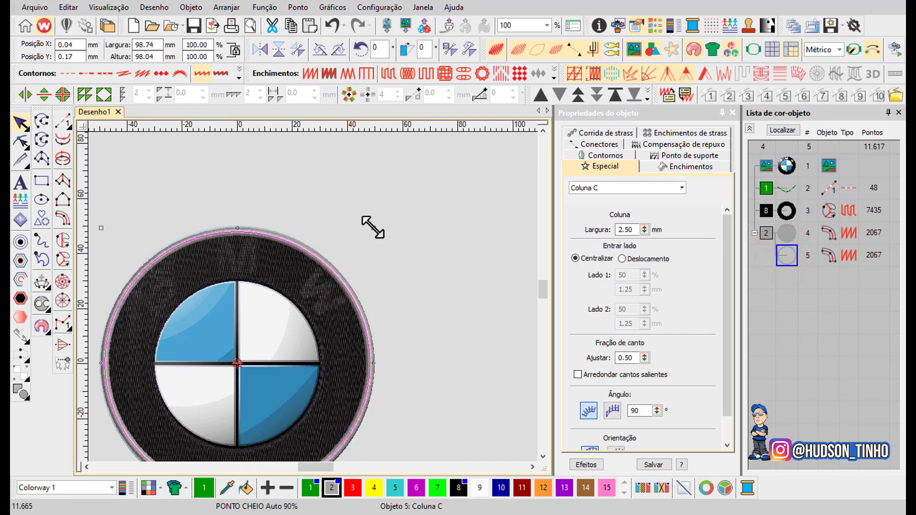
Set the copied border's overall width to 50 mm and check how it sits around the logo's centre.
double_click(159, 48)
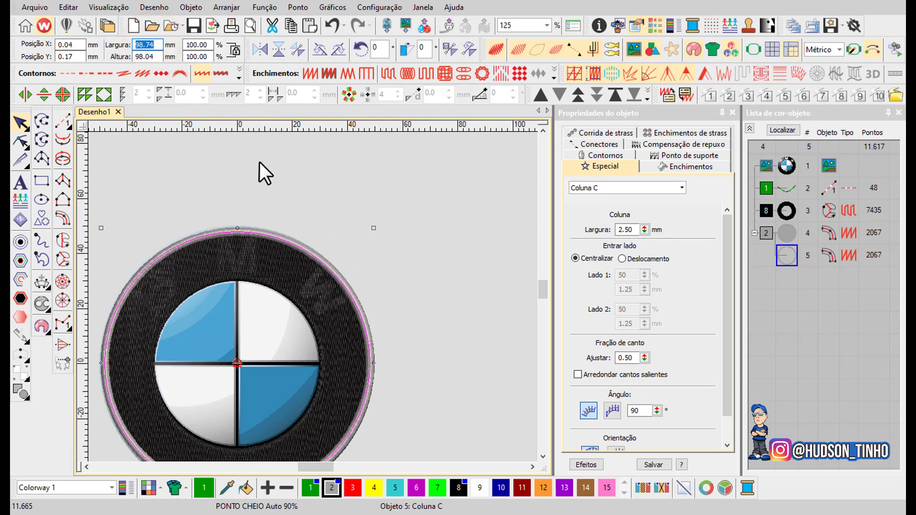
text(50)
key(Return)
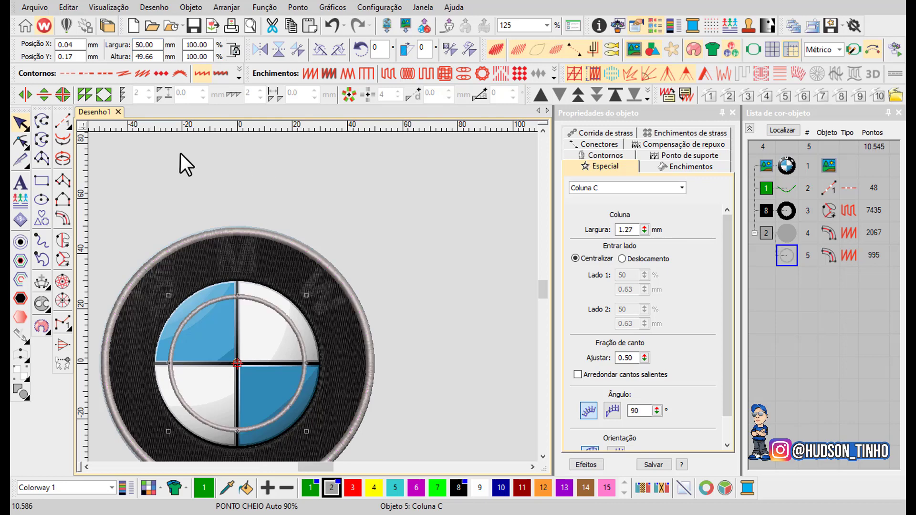
scroll(309, 297, up, 1)
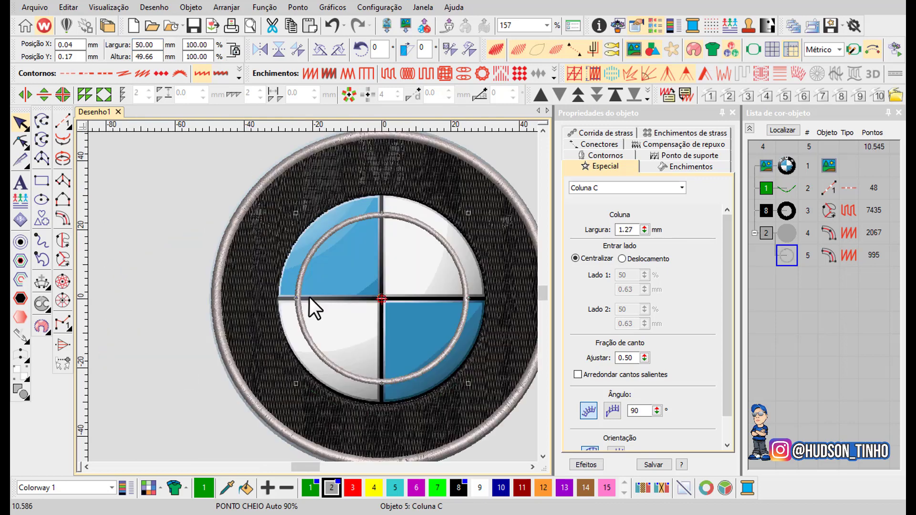
click(159, 214)
click(377, 217)
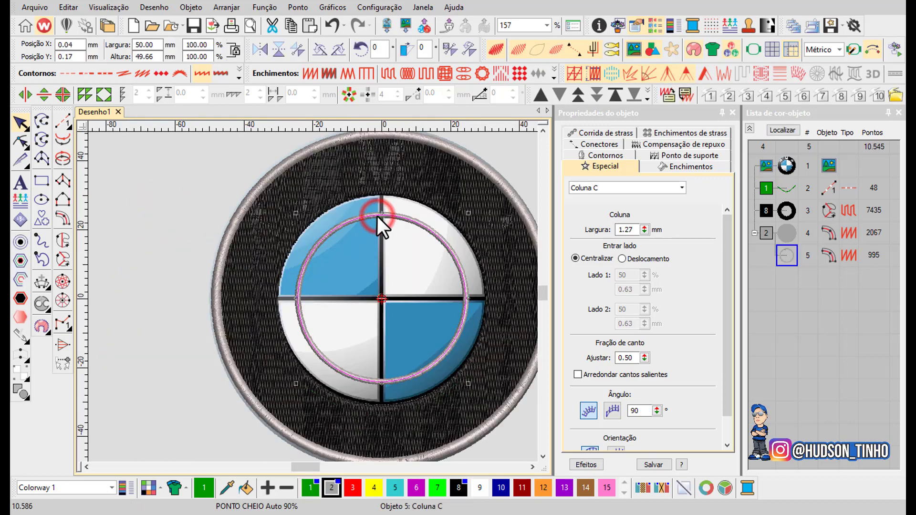
scroll(346, 419, up, 5)
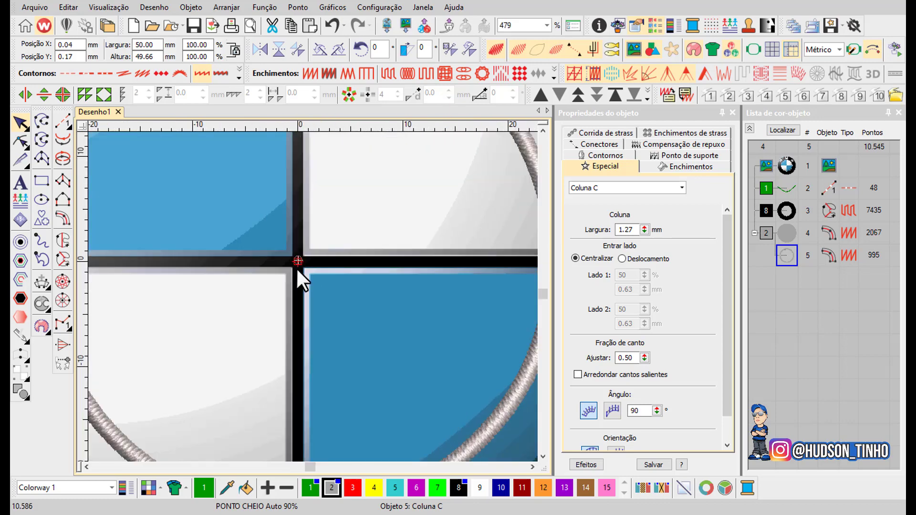
scroll(305, 273, down, 5)
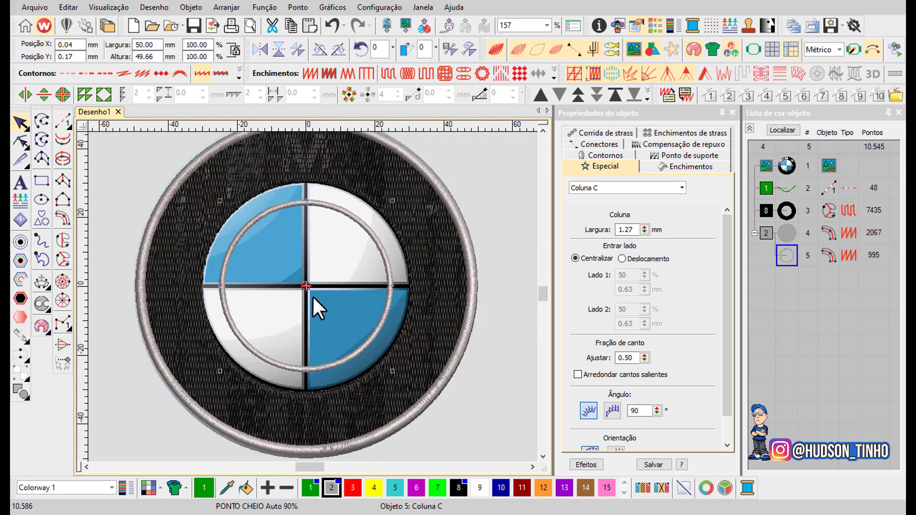
Enlarge the copied border proportionally to about 61 mm wide so it follows the edge of the blue and white circle.
click(299, 202)
scroll(305, 281, up, 2)
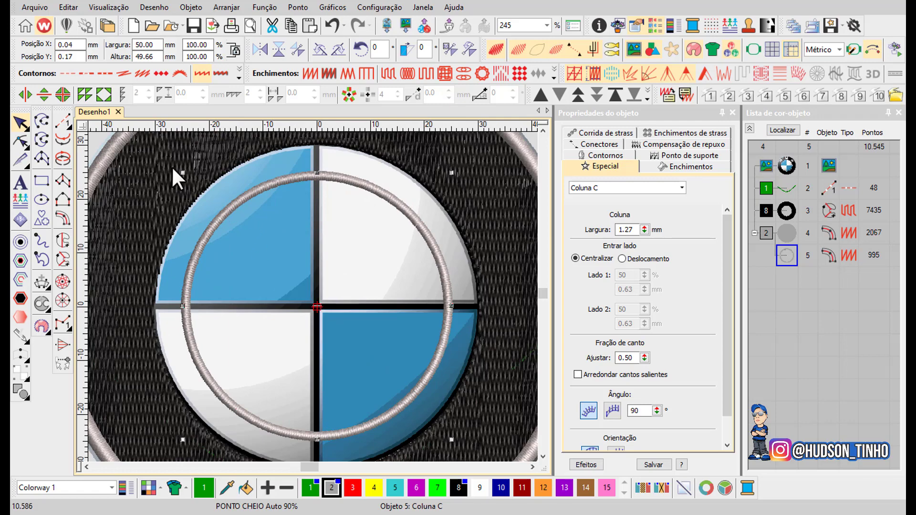
drag(182, 173, 230, 215)
scroll(445, 402, down, 2)
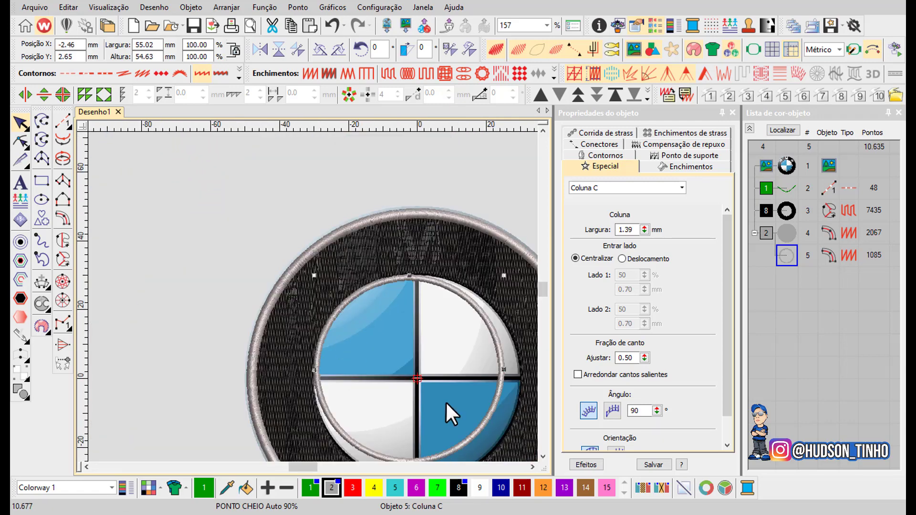
scroll(446, 402, down, 1)
scroll(317, 313, up, 1)
drag(365, 328, 368, 347)
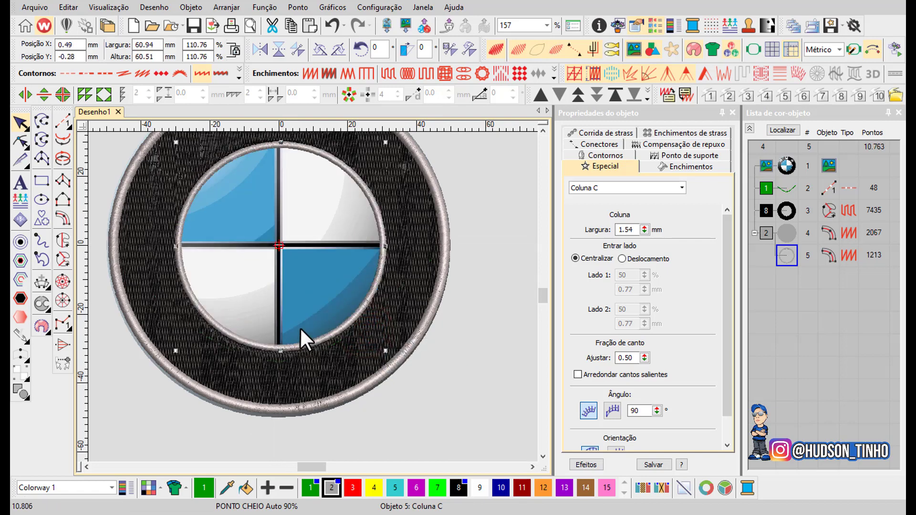
Turn off the realistic stitch view and enlarge the inner border to about 61.7 mm wide to cover the black ring's inner edge.
scroll(300, 328, up, 2)
scroll(275, 203, down, 1)
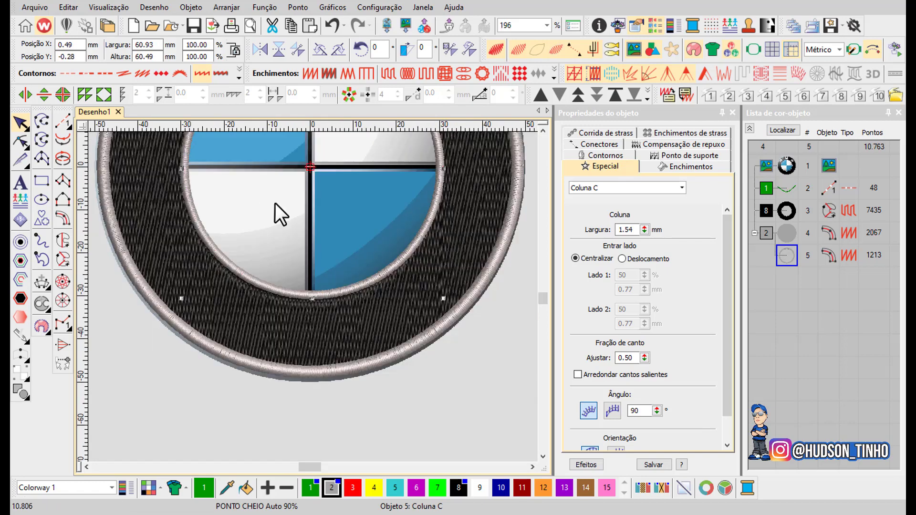
click(497, 50)
scroll(189, 258, up, 3)
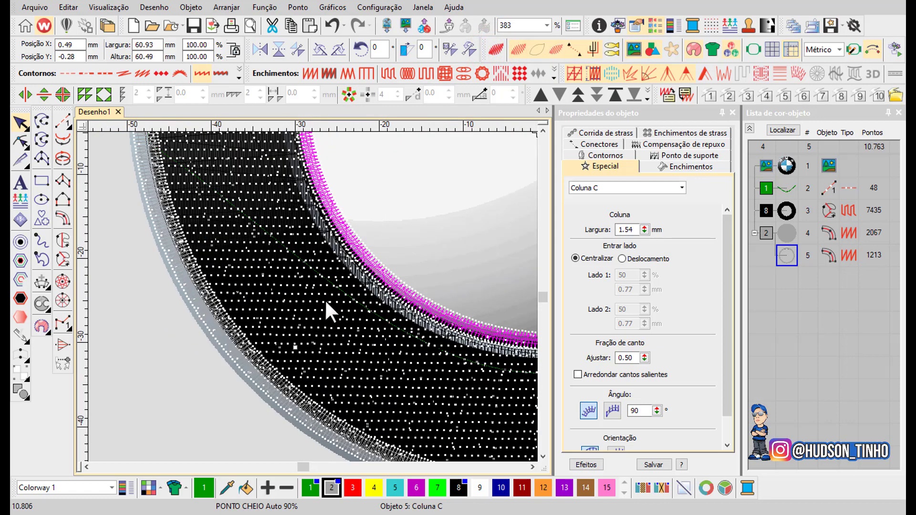
drag(266, 354, 255, 359)
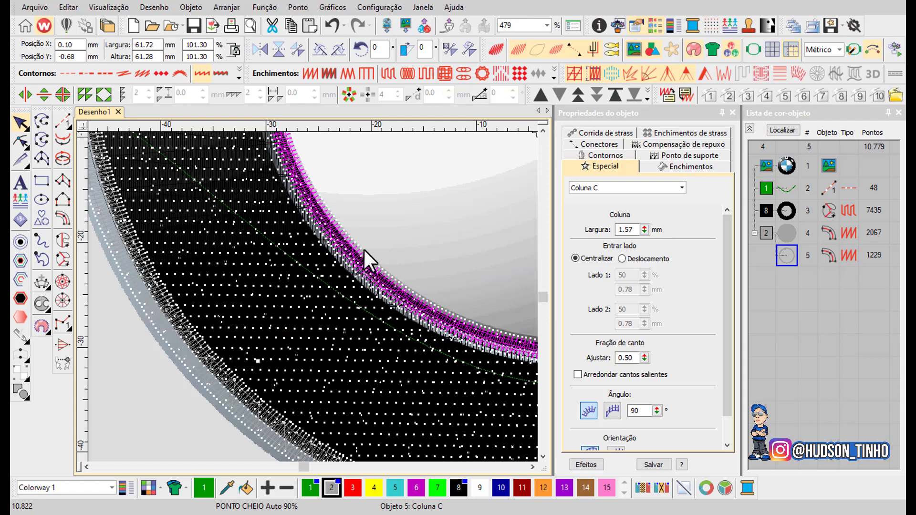
scroll(308, 340, up, 2)
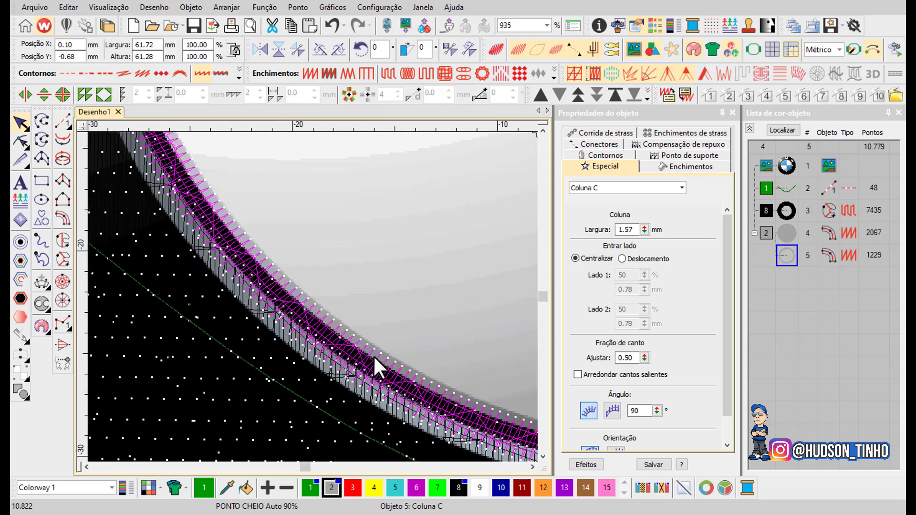
scroll(315, 296, down, 5)
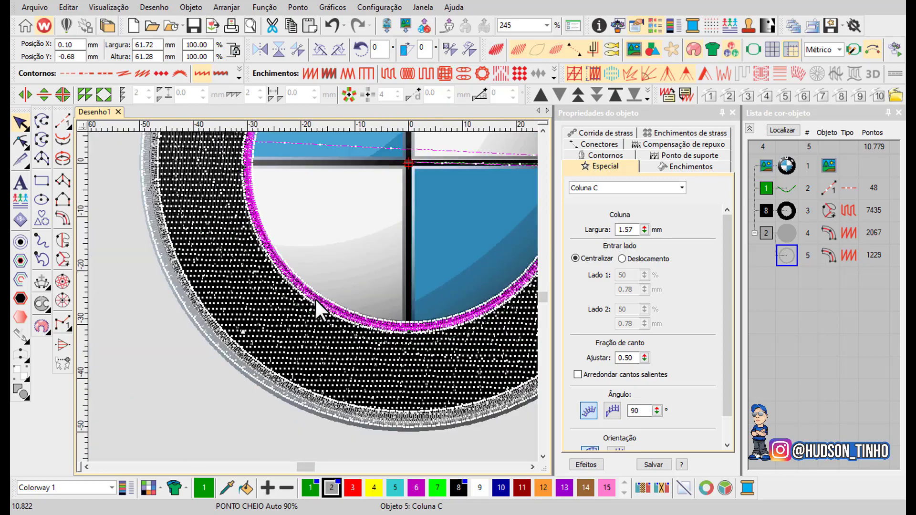
Fine-tune the inner border to about 62.1 mm wide, clear the selection, and restore the realistic stitch view.
scroll(296, 184, up, 2)
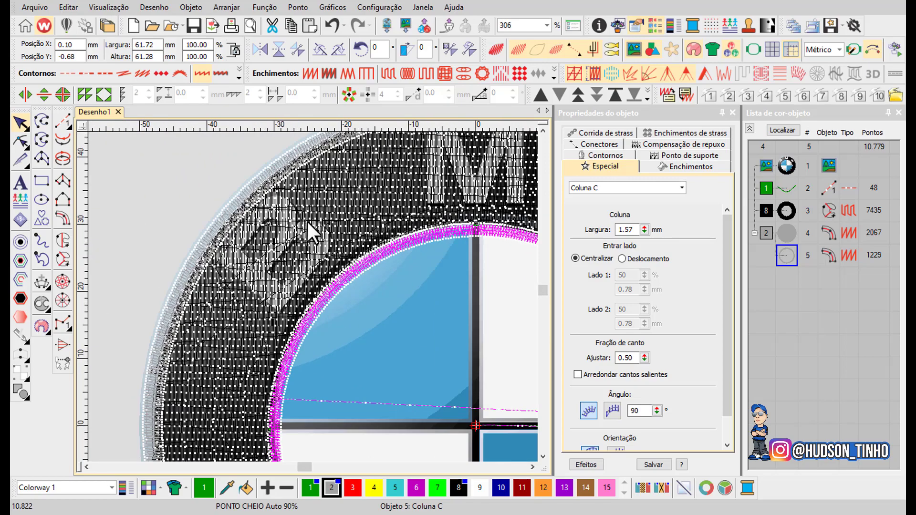
scroll(308, 300, down, 2)
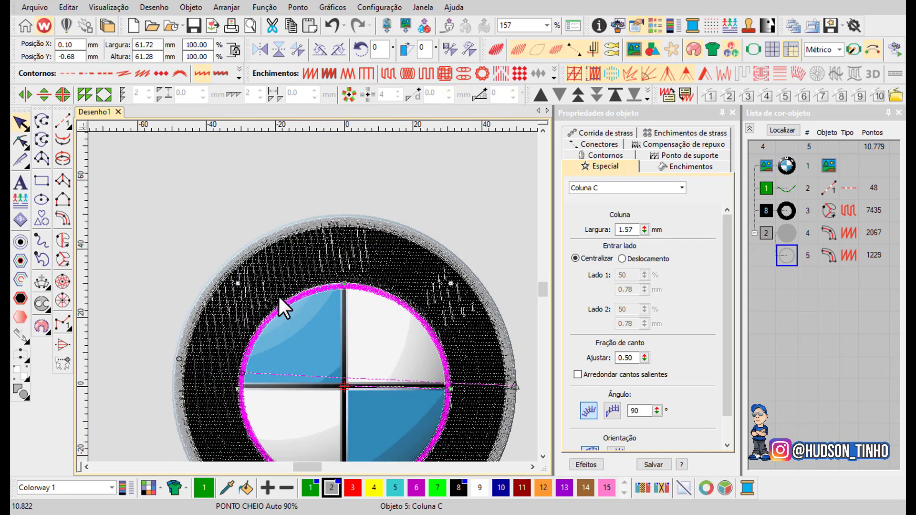
drag(238, 283, 230, 276)
scroll(448, 296, up, 2)
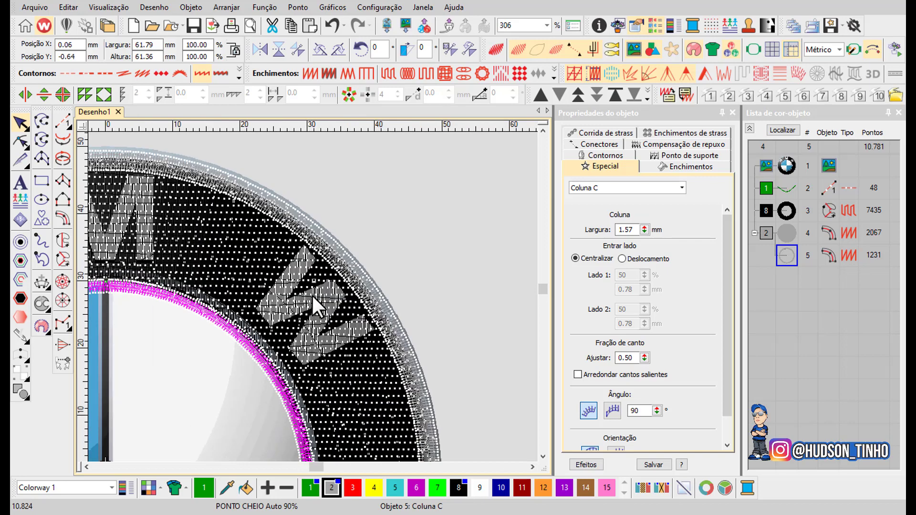
scroll(256, 295, up, 1)
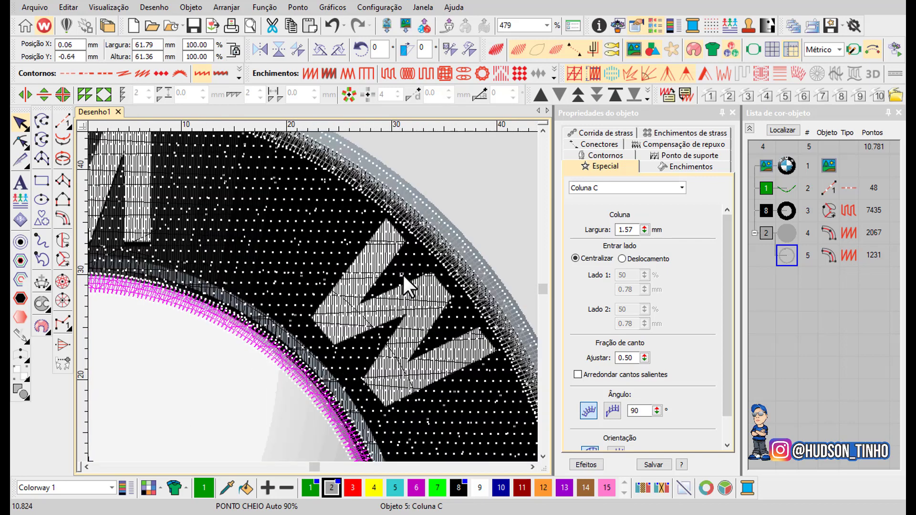
drag(399, 276, 409, 276)
scroll(312, 296, down, 4)
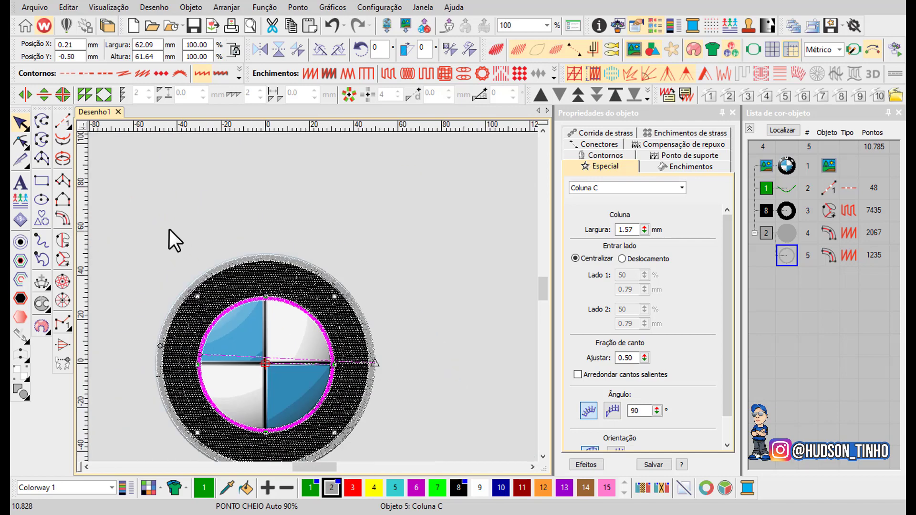
click(170, 230)
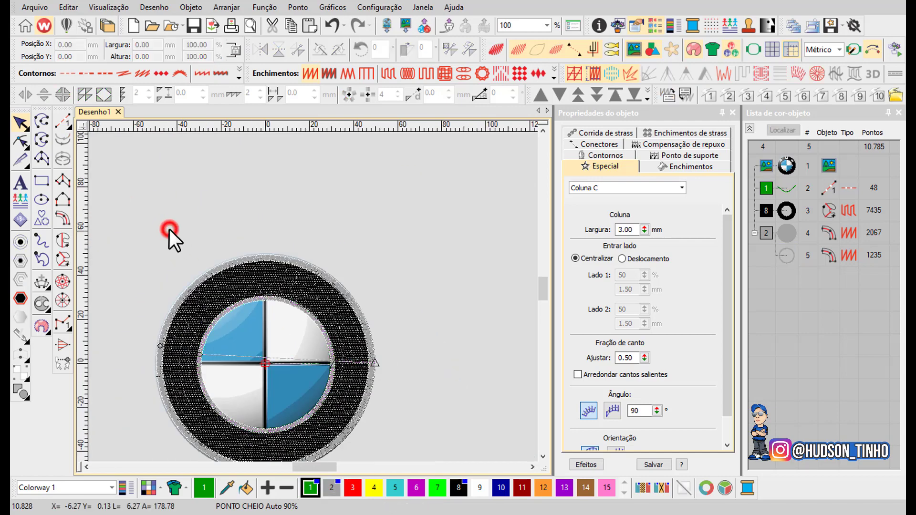
click(491, 47)
scroll(246, 363, up, 1)
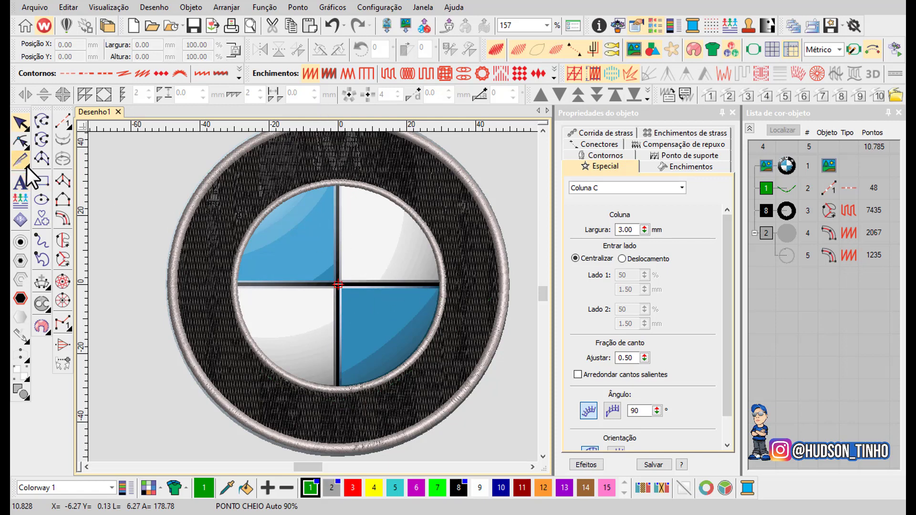
Draw a narrow satin rectangle, about 1.9 mm wide and 60.4 mm tall, over the vertical black bar of the logo.
click(42, 180)
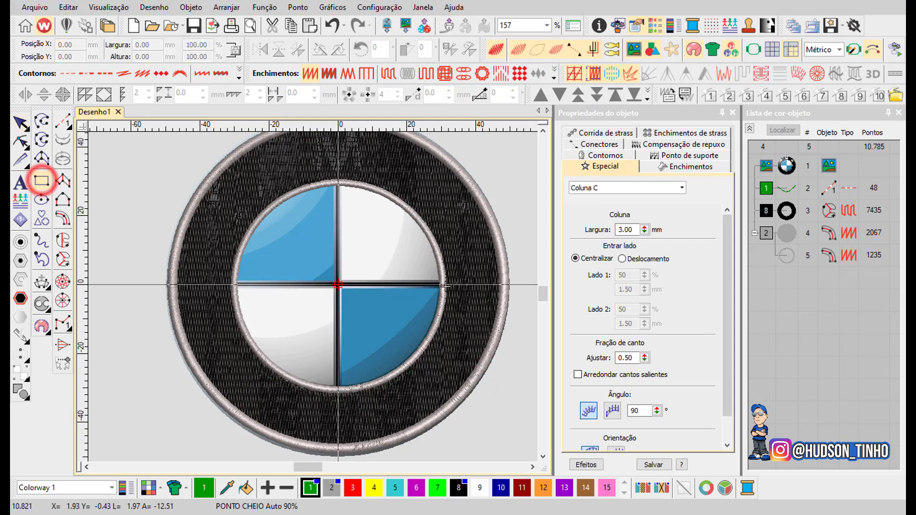
scroll(337, 181, up, 1)
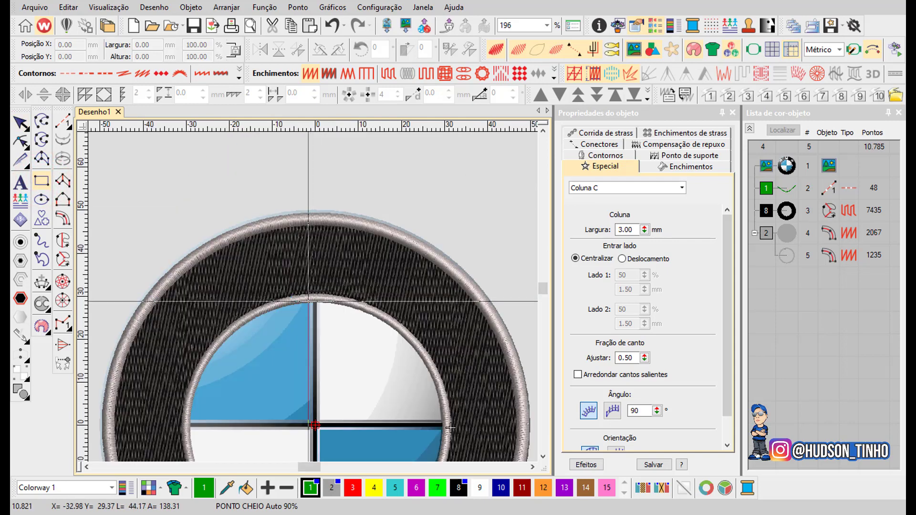
click(311, 298)
scroll(450, 428, down, 3)
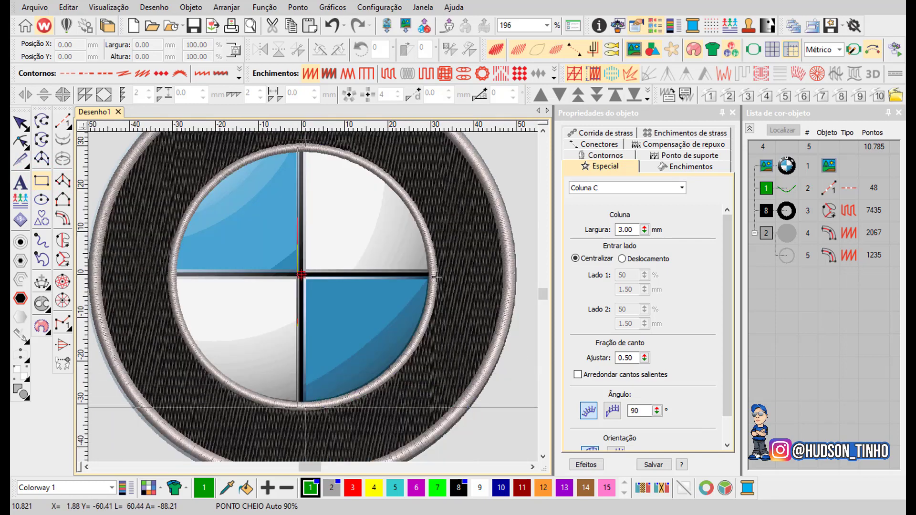
click(304, 407)
key(Return)
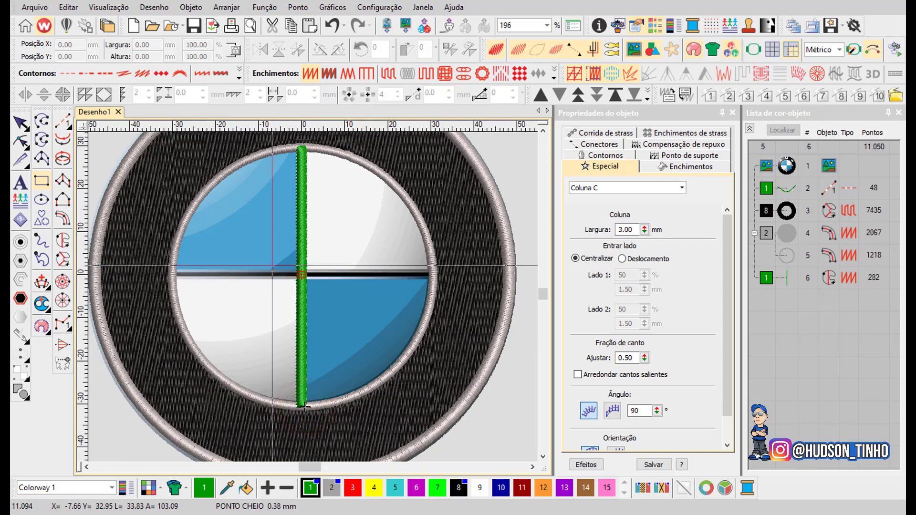
Set the vertical bar's stitch angle to 0° by reshaping its angle line so the satin runs straight across.
click(20, 123)
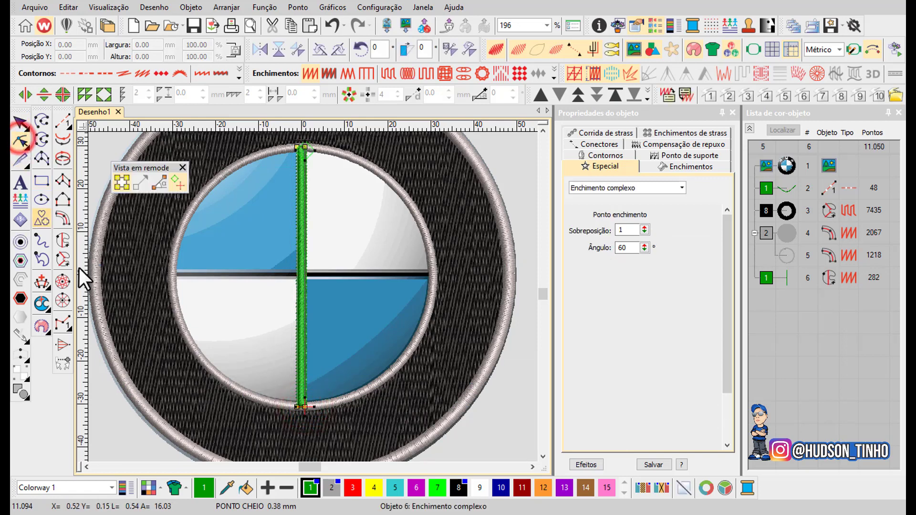
click(158, 179)
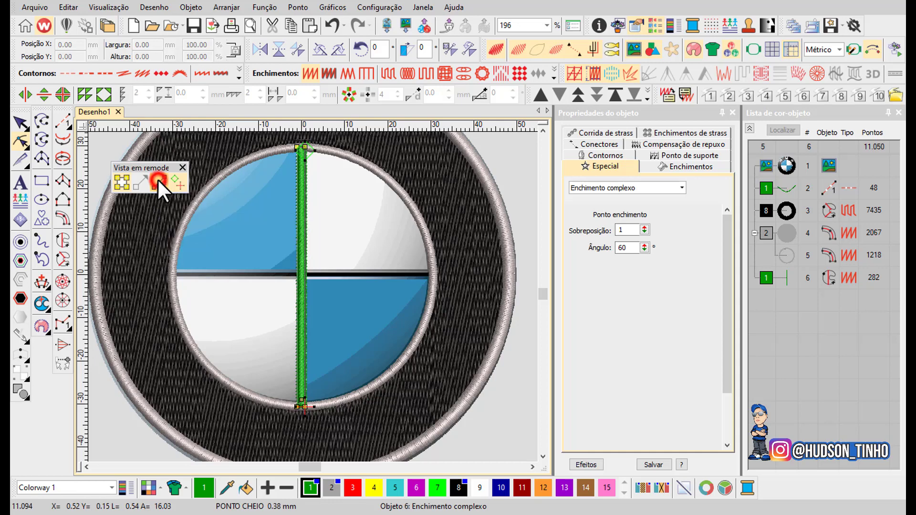
click(124, 185)
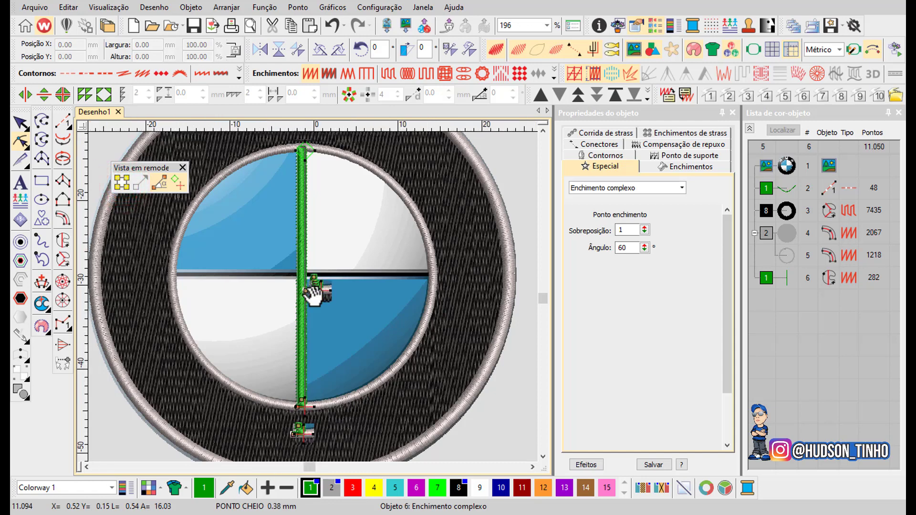
scroll(310, 299, up, 3)
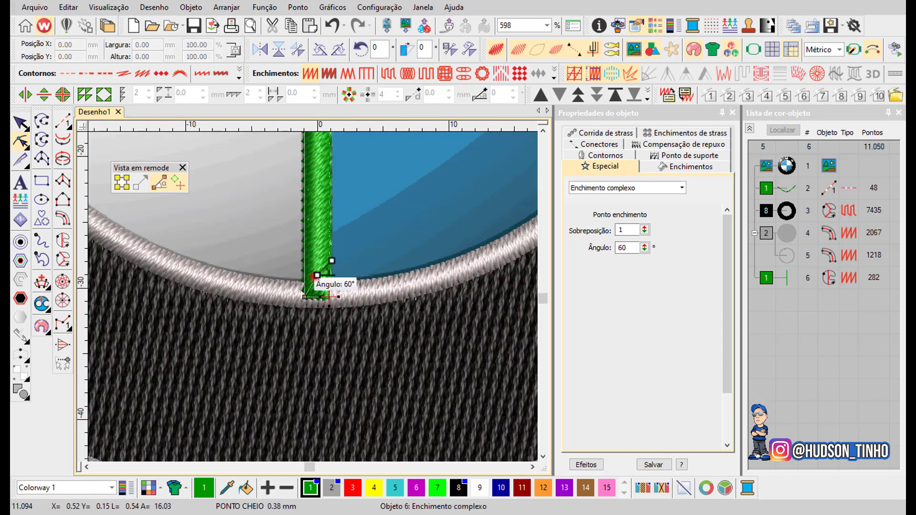
click(315, 280)
click(434, 297)
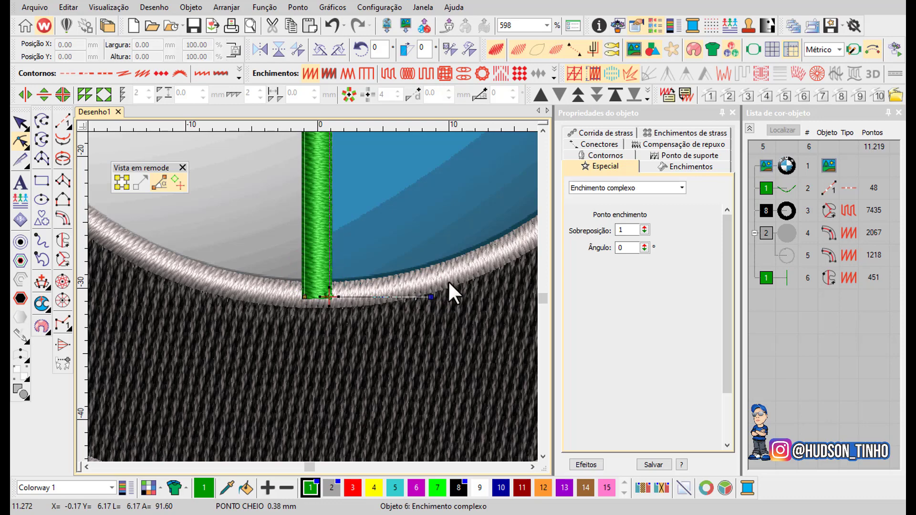
click(432, 298)
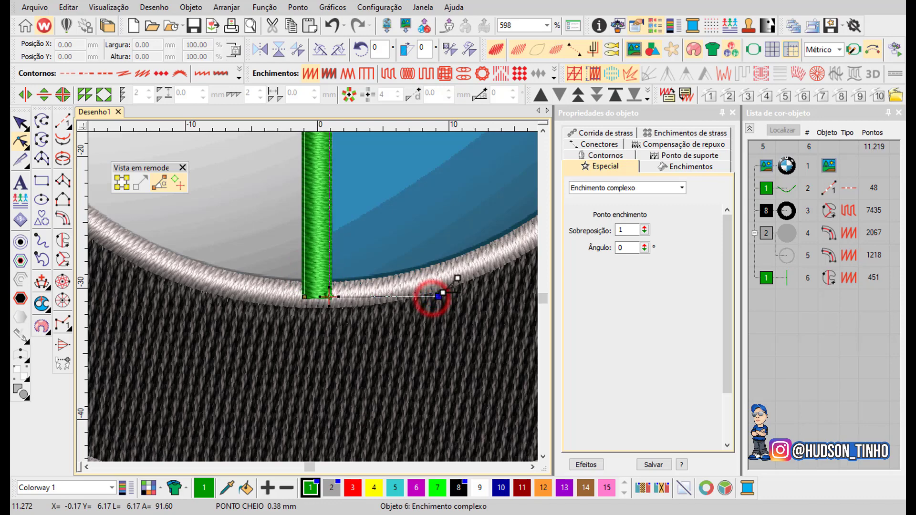
Examine the vertical bar's centre and both ends where they meet the inner grey border.
scroll(312, 292, down, 3)
scroll(329, 300, down, 2)
scroll(317, 307, up, 4)
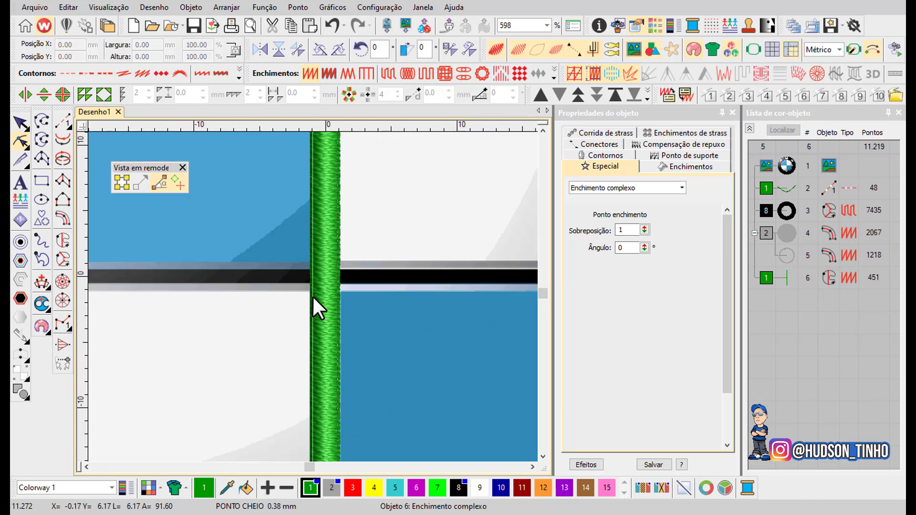
scroll(295, 209, down, 4)
scroll(312, 286, up, 2)
scroll(312, 289, up, 4)
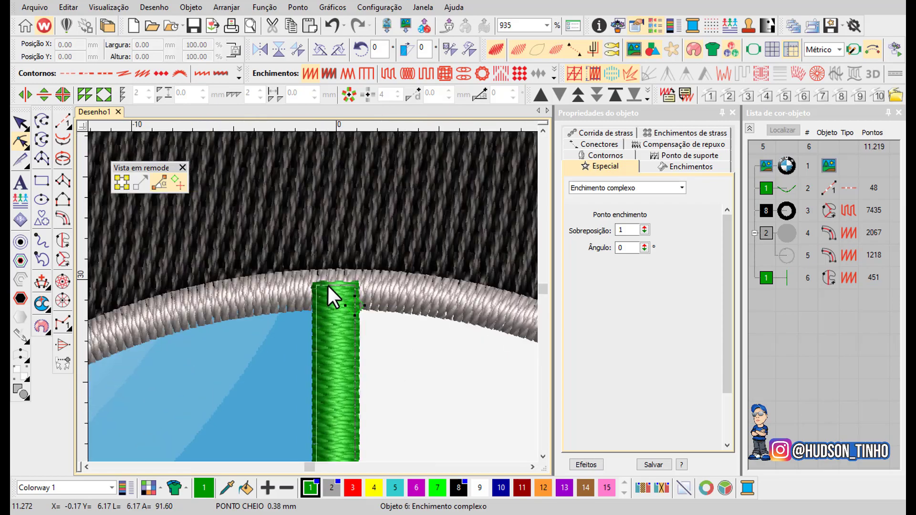
scroll(312, 293, up, 1)
scroll(312, 294, down, 4)
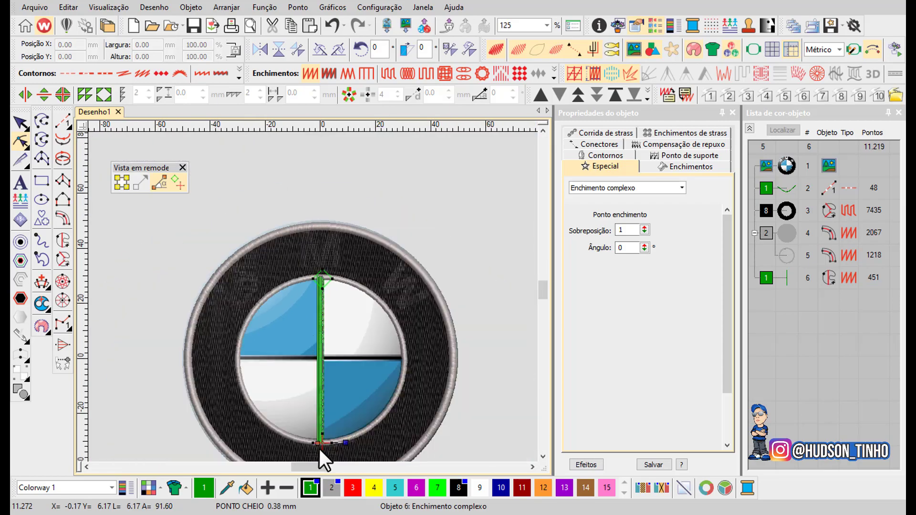
scroll(319, 449, up, 4)
scroll(313, 294, down, 2)
Finish reshaping and recolour the green vertical bar with black, colour 8.
click(20, 123)
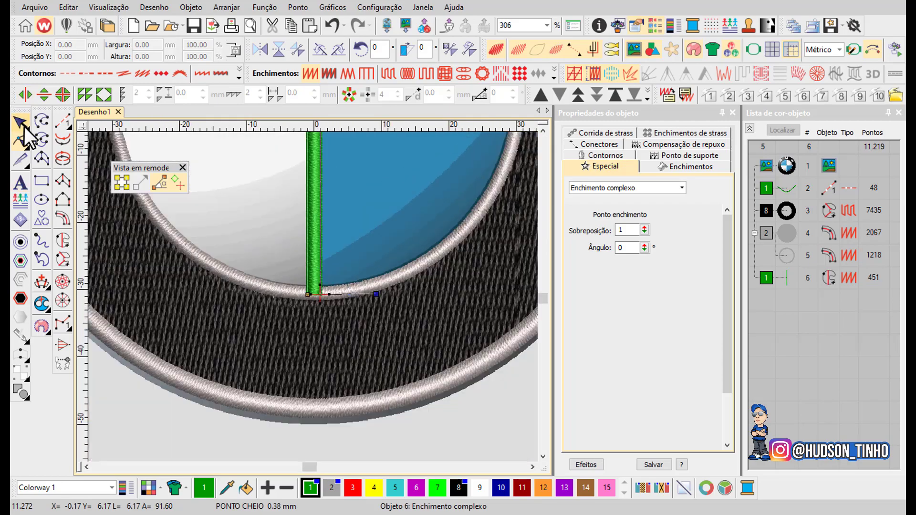
scroll(303, 293, down, 2)
click(184, 188)
scroll(309, 297, up, 2)
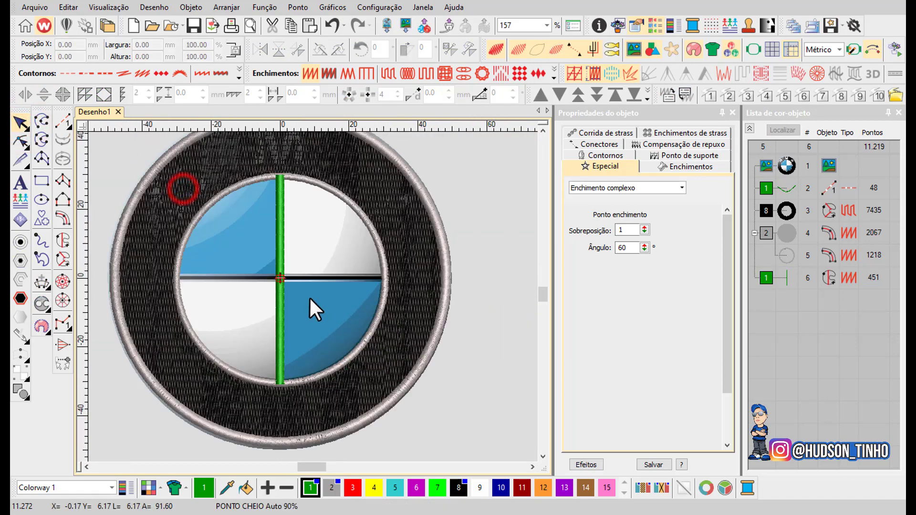
click(282, 256)
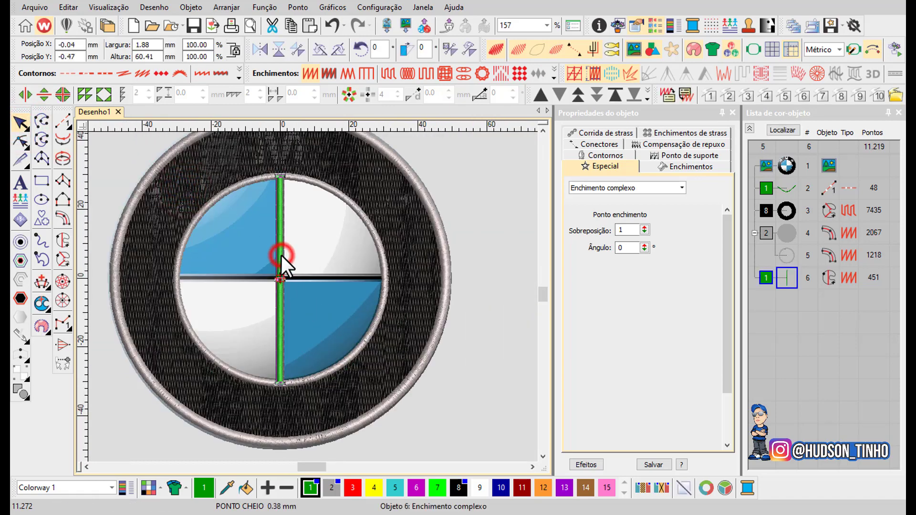
click(459, 488)
Duplicate the black vertical bar and rotate the copy about 90° over the logo's horizontal bar.
scroll(313, 305, up, 3)
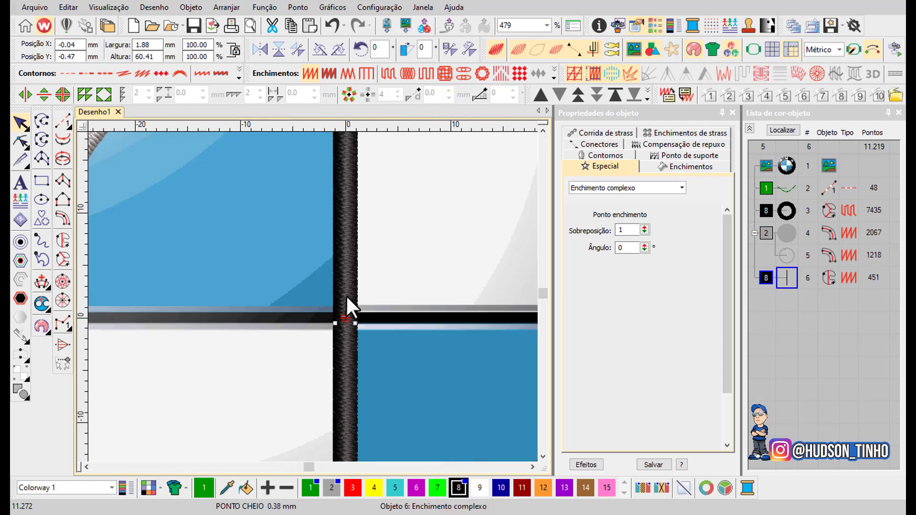
scroll(346, 293, down, 1)
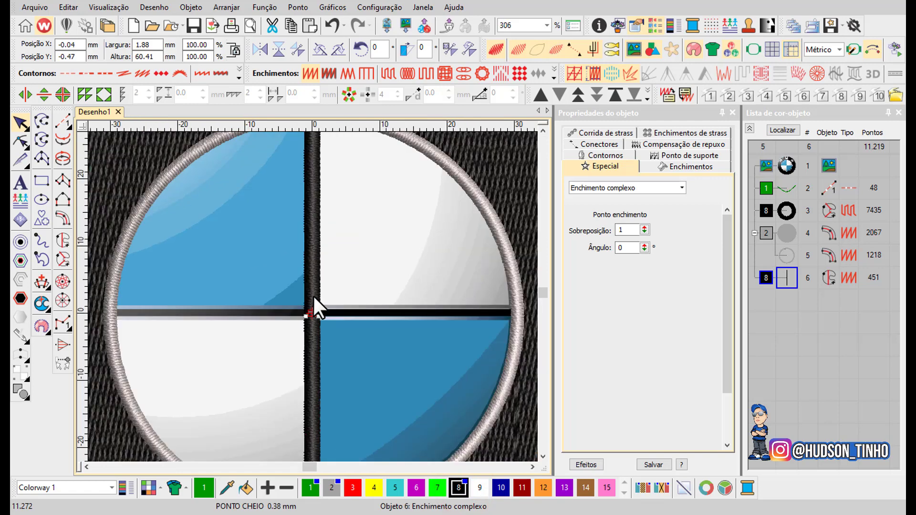
key(ctrl+d)
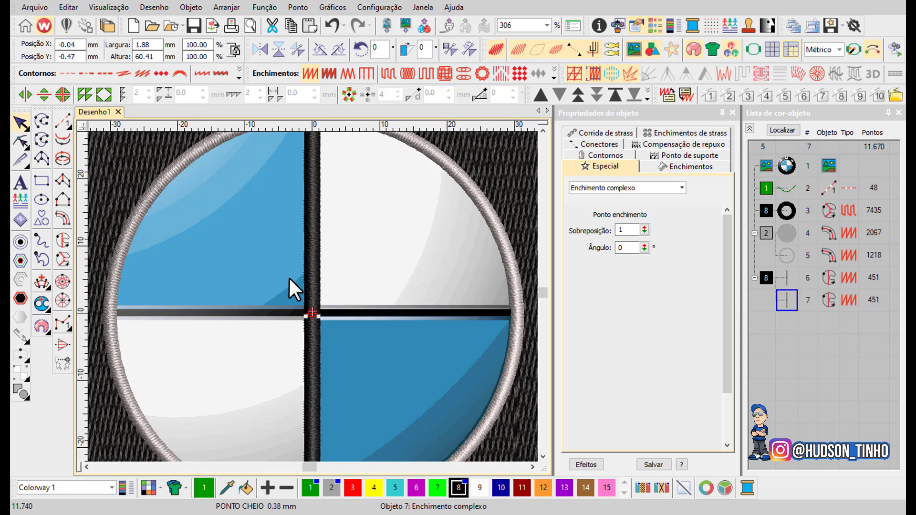
click(277, 48)
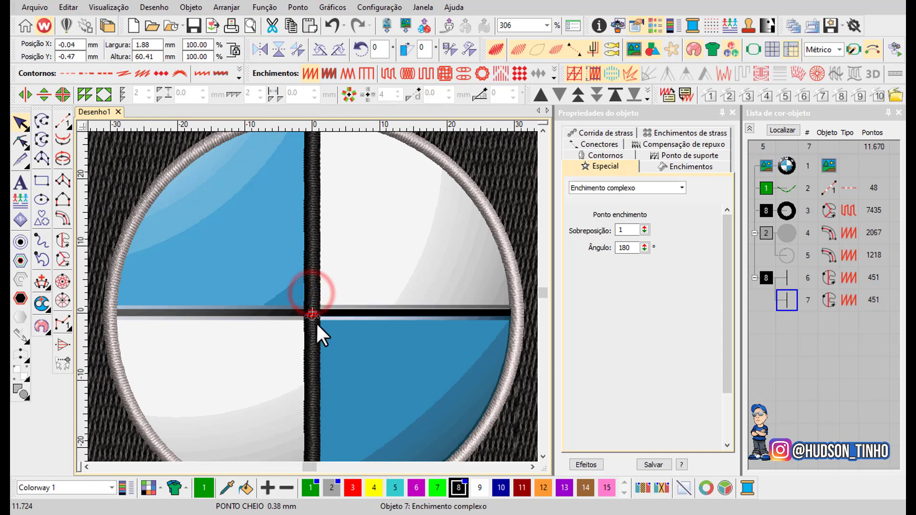
scroll(311, 296, down, 1)
scroll(310, 296, down, 2)
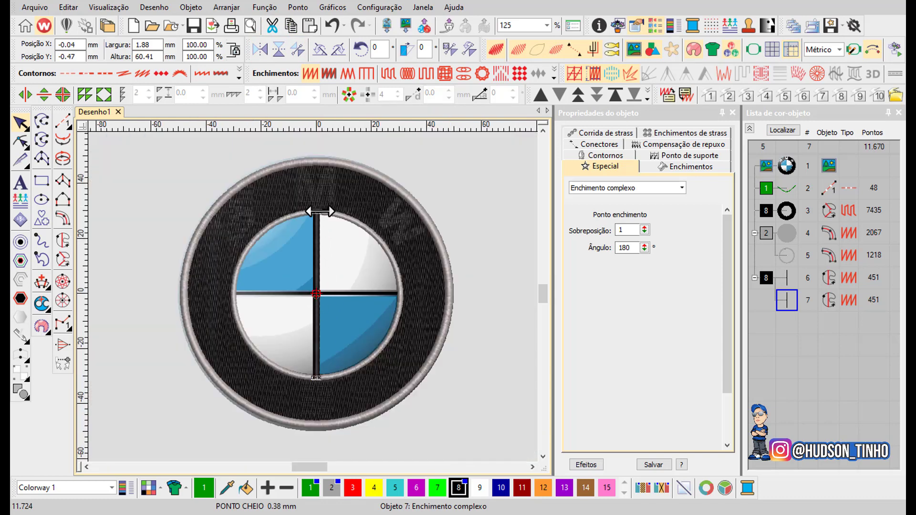
drag(319, 211, 398, 293)
Fine-tune the copied bar's rotation so it lies level, about 60.4 mm wide and 1.9 mm tall.
scroll(250, 281, up, 4)
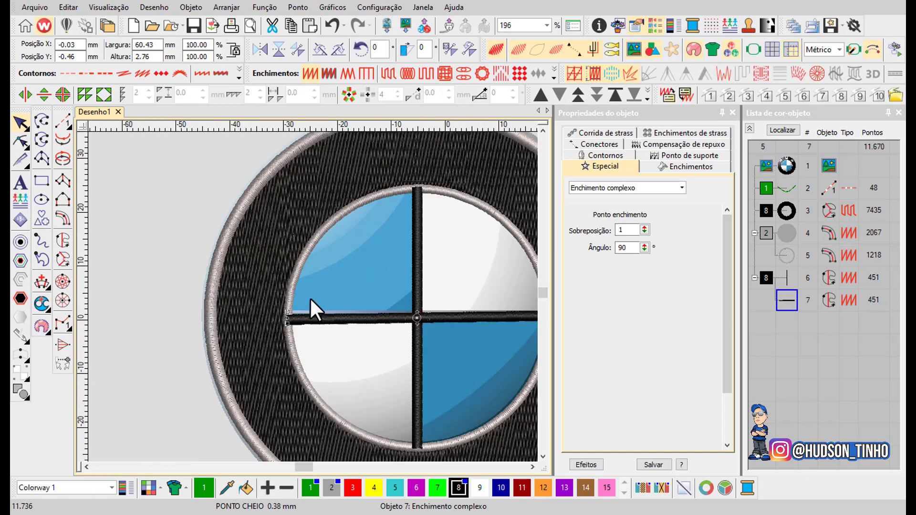
drag(281, 316, 282, 308)
scroll(314, 299, down, 2)
scroll(314, 296, down, 3)
scroll(313, 297, up, 3)
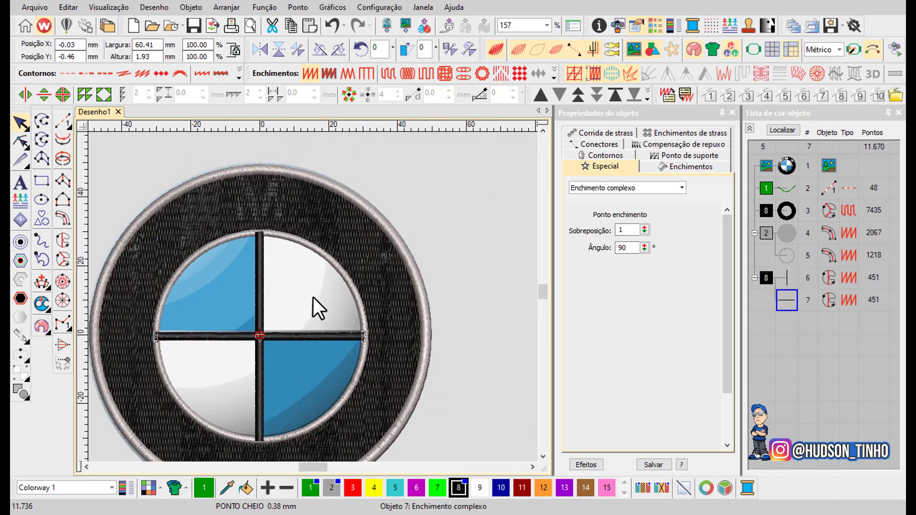
scroll(458, 320, up, 2)
scroll(462, 314, down, 2)
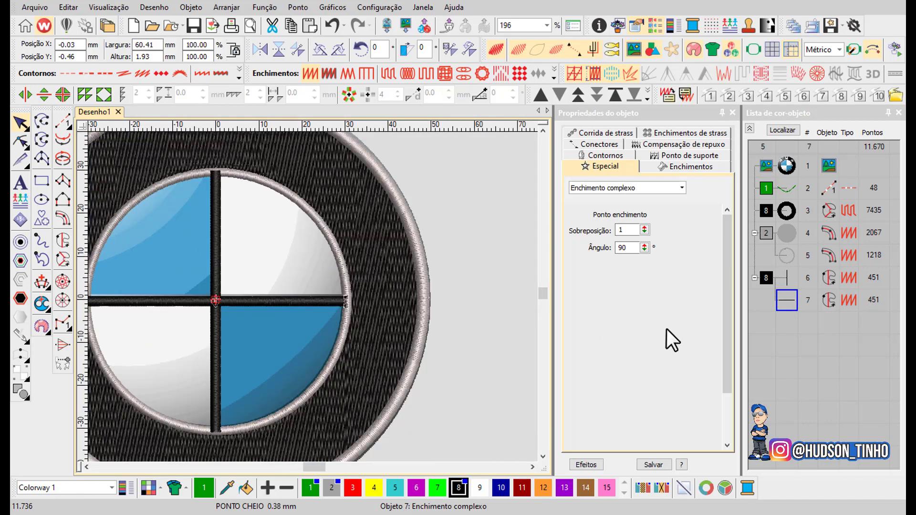
Join both black bars into one cross with Ramificação, placing the entry point at the cross's centre.
click(768, 281)
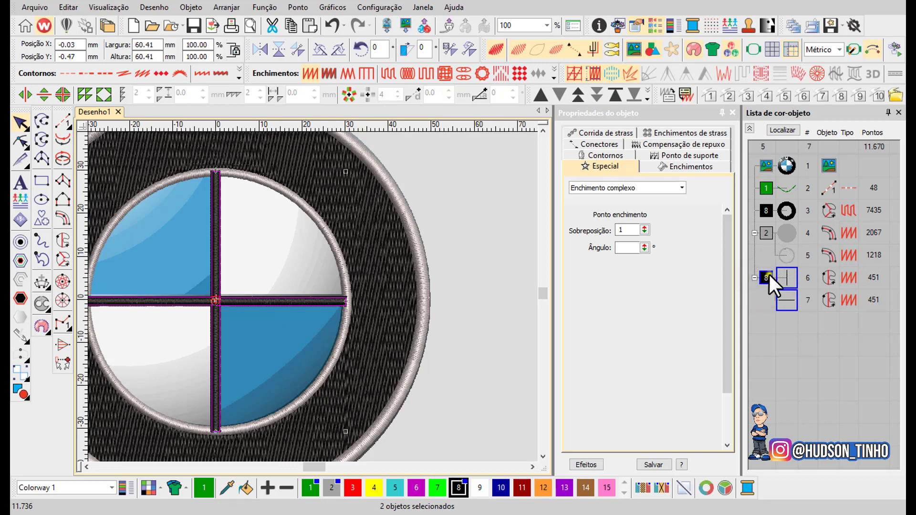
right_click(769, 274)
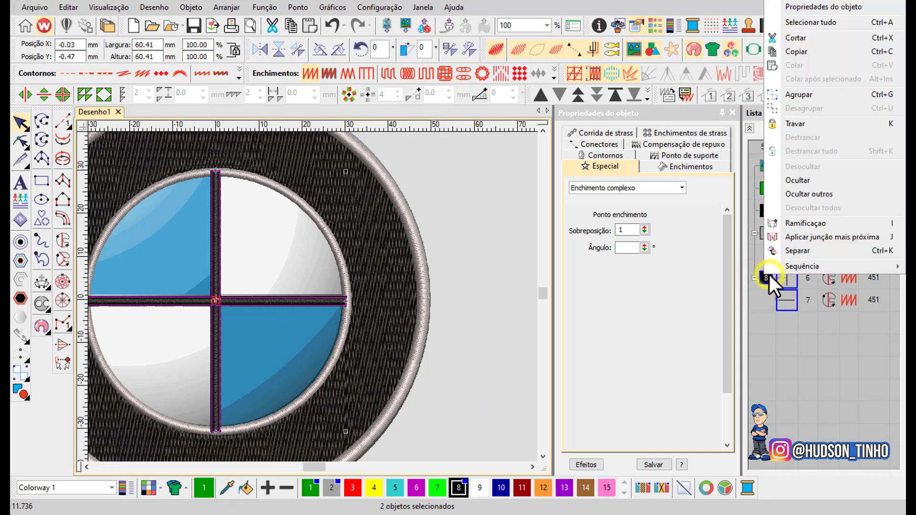
click(799, 225)
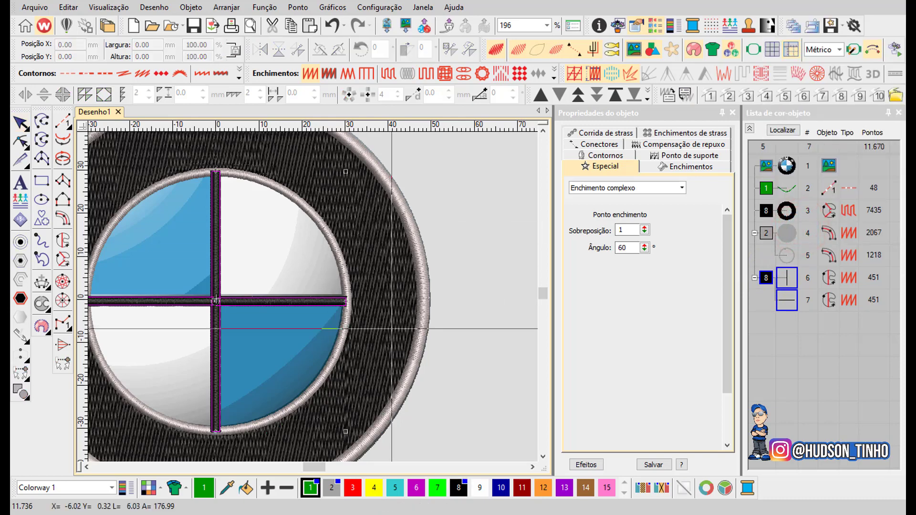
click(215, 301)
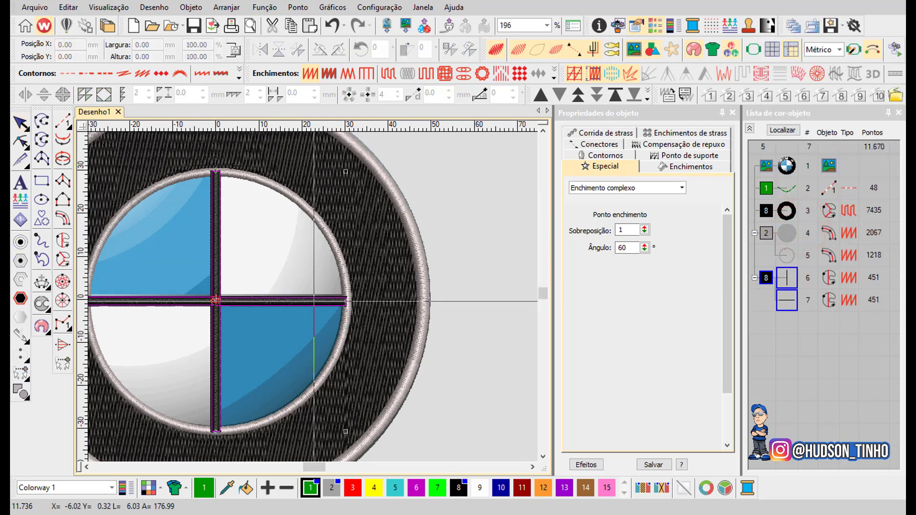
click(313, 301)
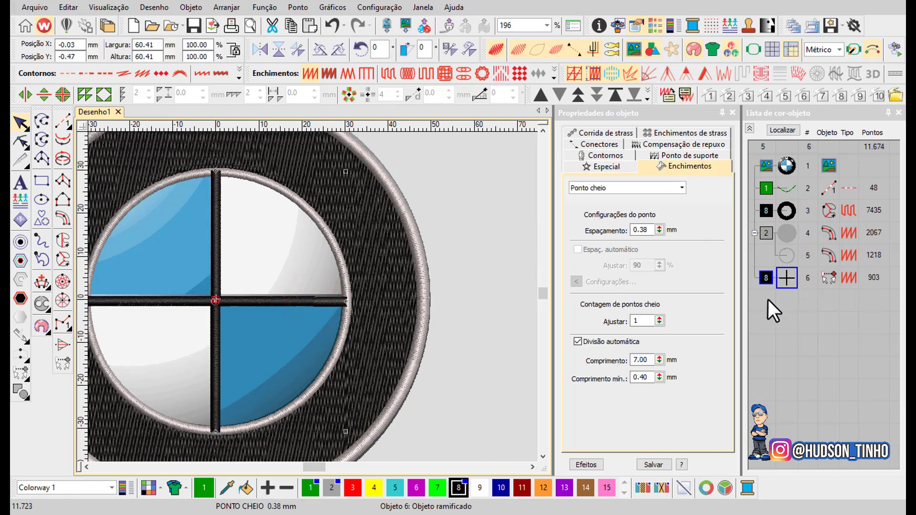
Move the black cross directly after the black ring in the stitching order, ahead of the grey borders.
scroll(186, 296, up, 2)
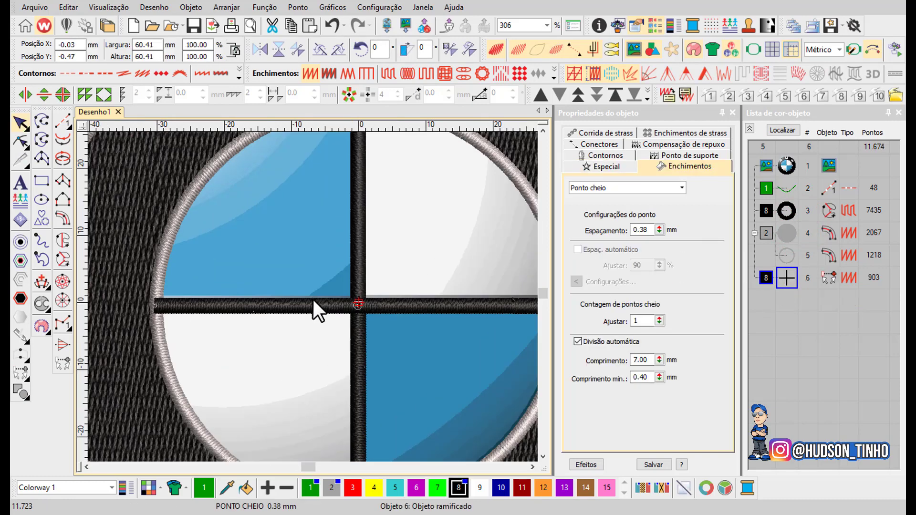
click(766, 277)
click(788, 228)
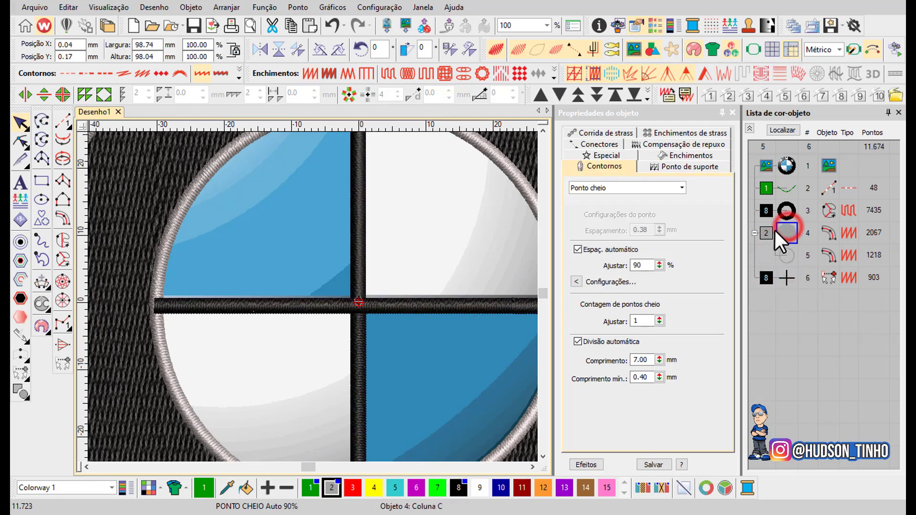
click(764, 280)
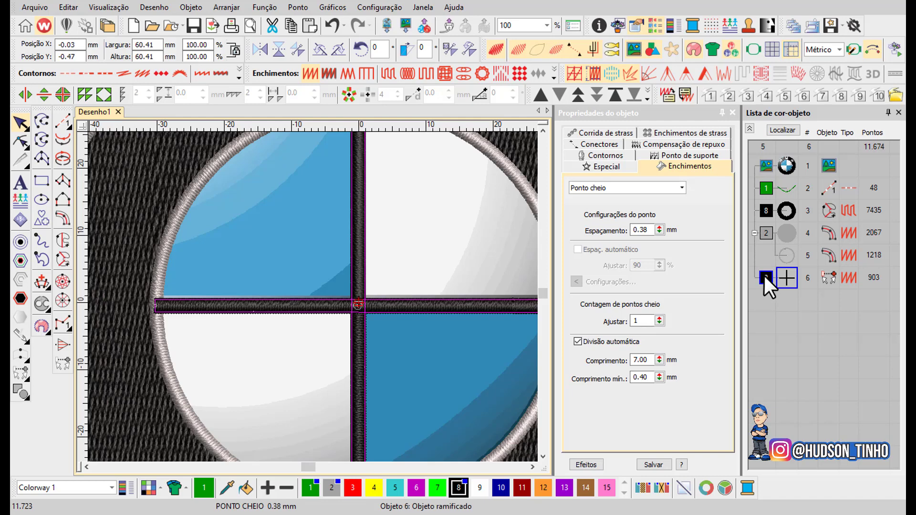
drag(764, 277, 769, 222)
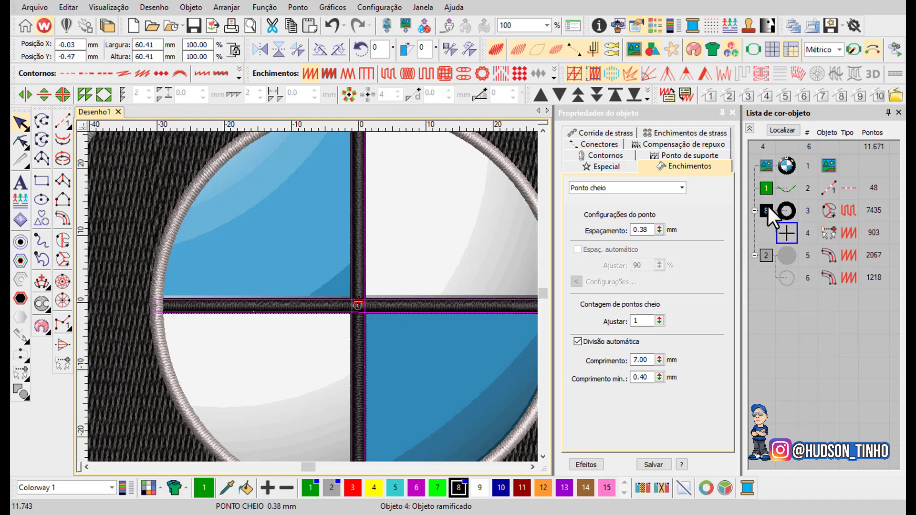
Check the order of the ring, cross and grey borders, and delete the leftover green running-stitch line.
click(764, 208)
click(783, 212)
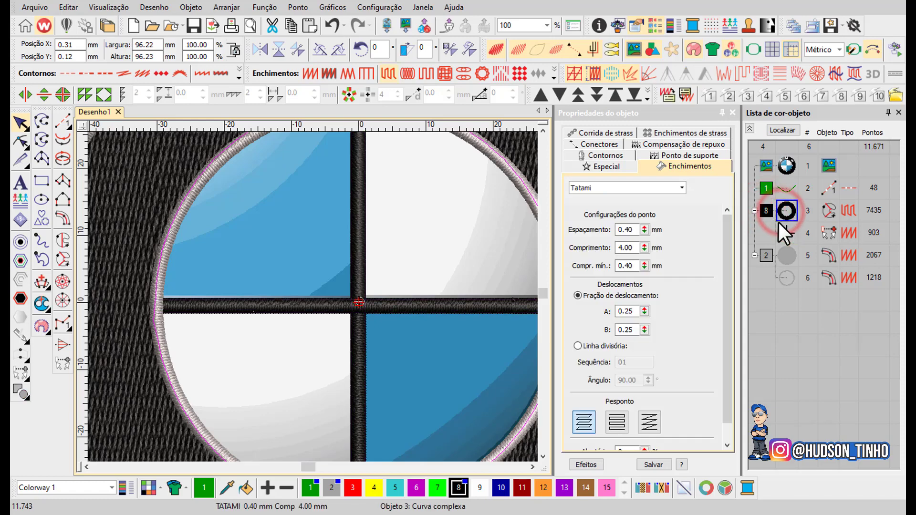
click(789, 236)
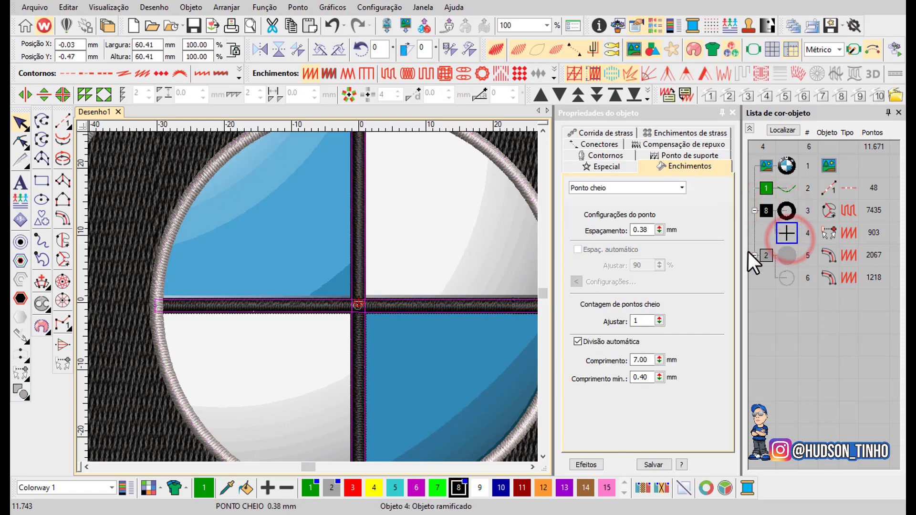
click(765, 255)
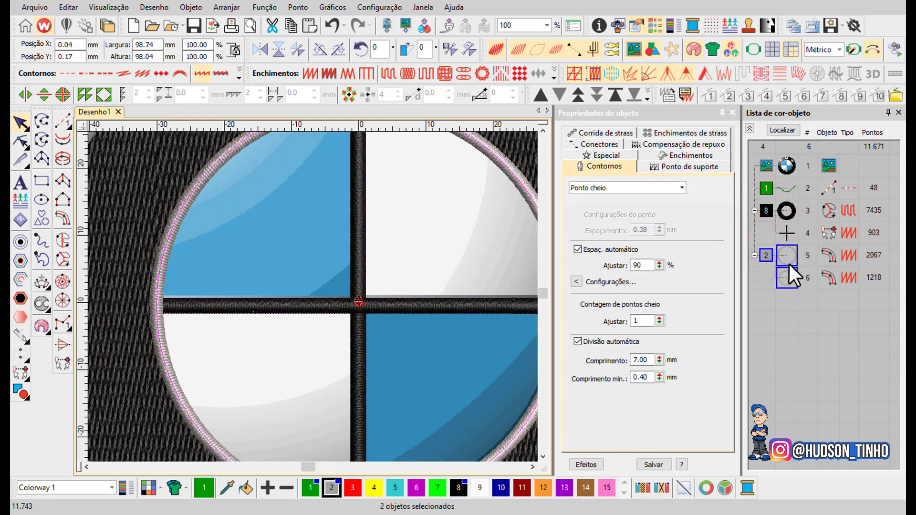
click(767, 188)
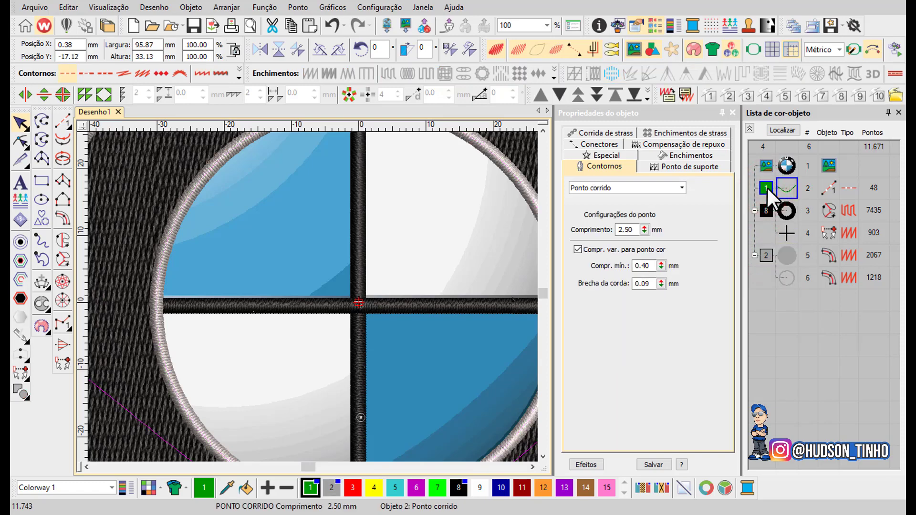
key(Delete)
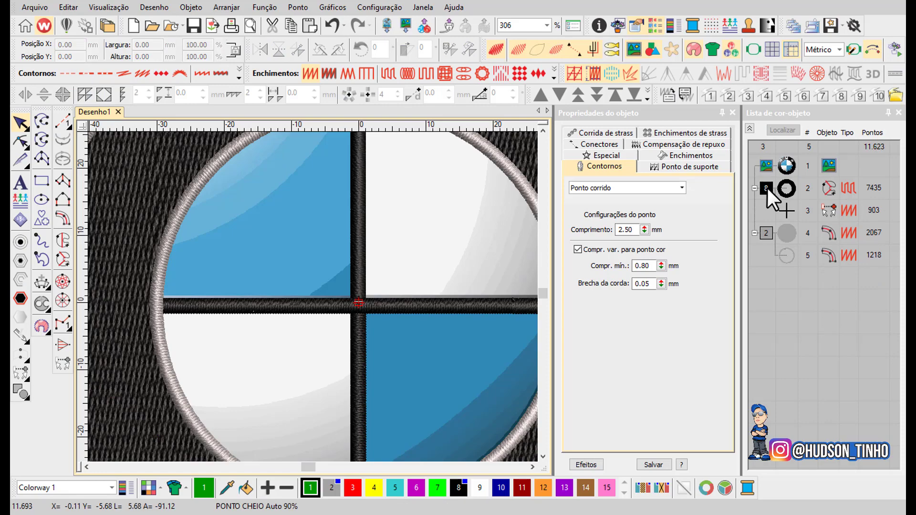
Start digitizing a closed complex-fill shape in the quadrants inside the inner grey border.
scroll(310, 296, down, 5)
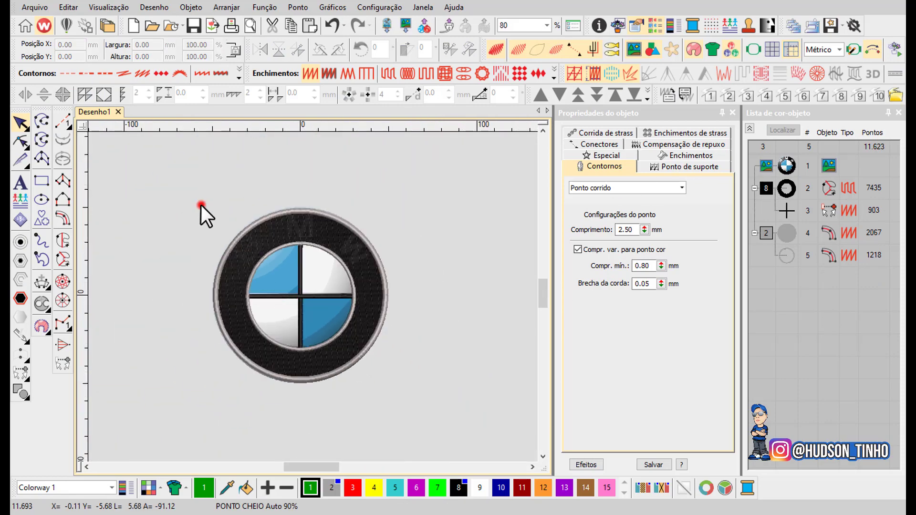
scroll(316, 299, up, 5)
scroll(299, 330, down, 5)
scroll(306, 315, up, 2)
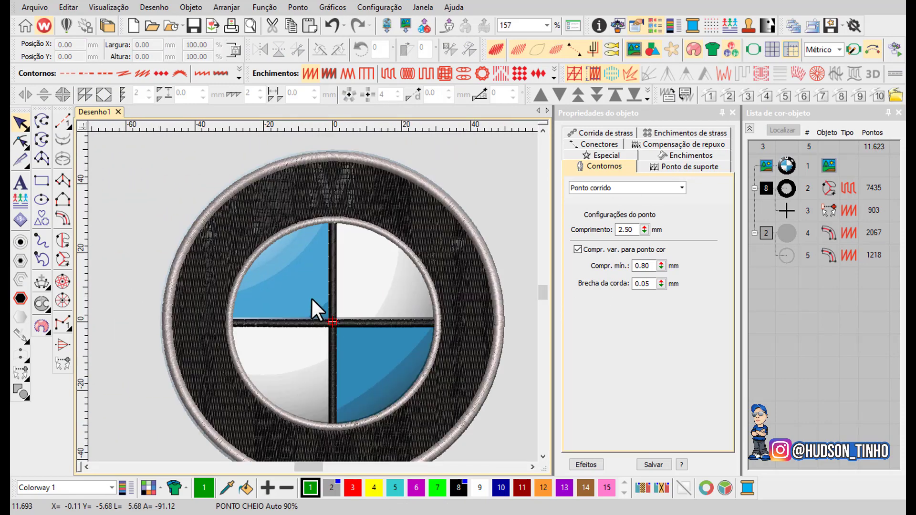
scroll(336, 328, up, 1)
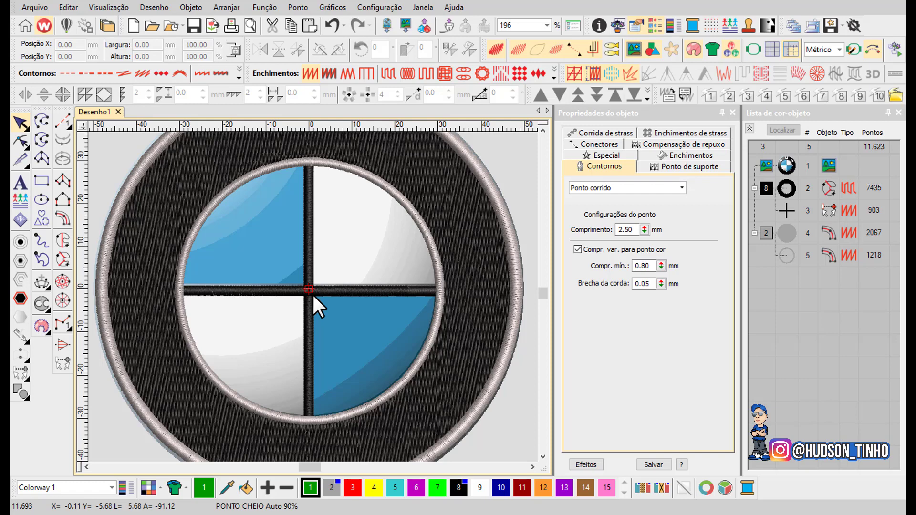
click(41, 138)
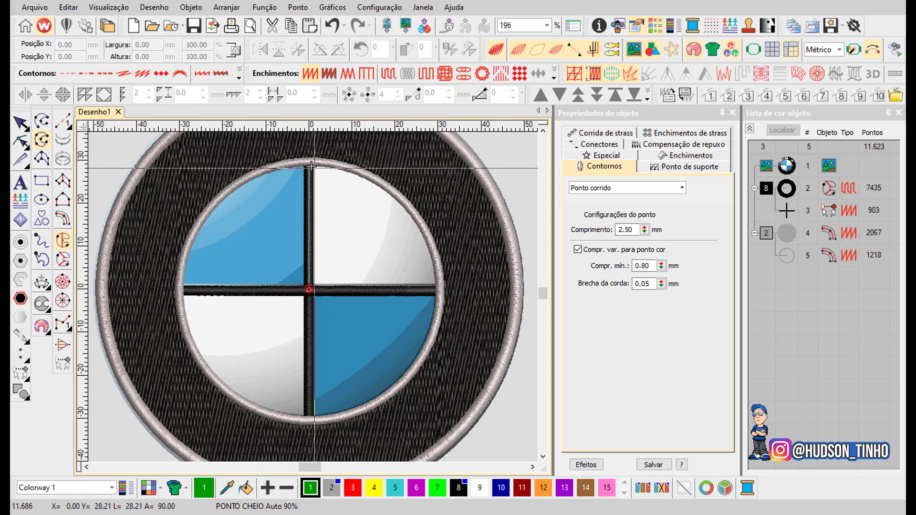
Digitize the upper-left blue quadrant of the emblem as a closed filled shape, following the inner ring's arc and cornering at the centre.
scroll(311, 165, down, 1)
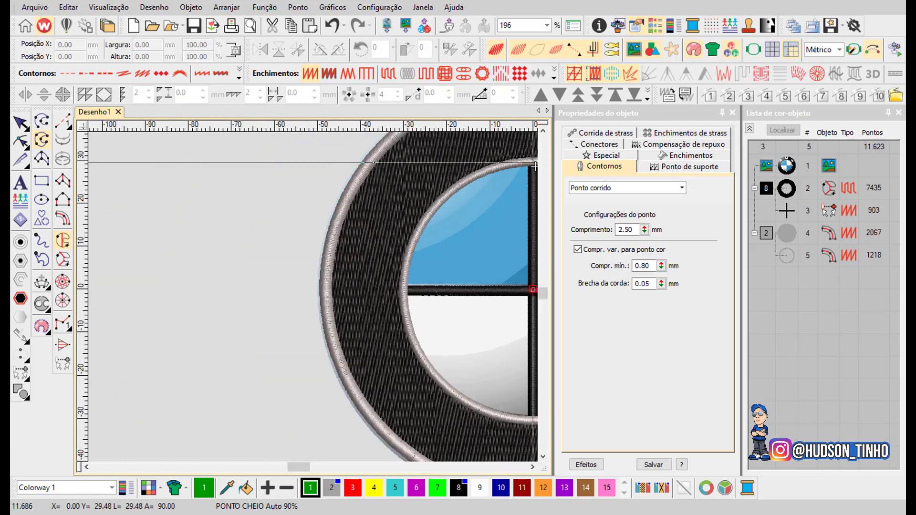
scroll(321, 285, up, 5)
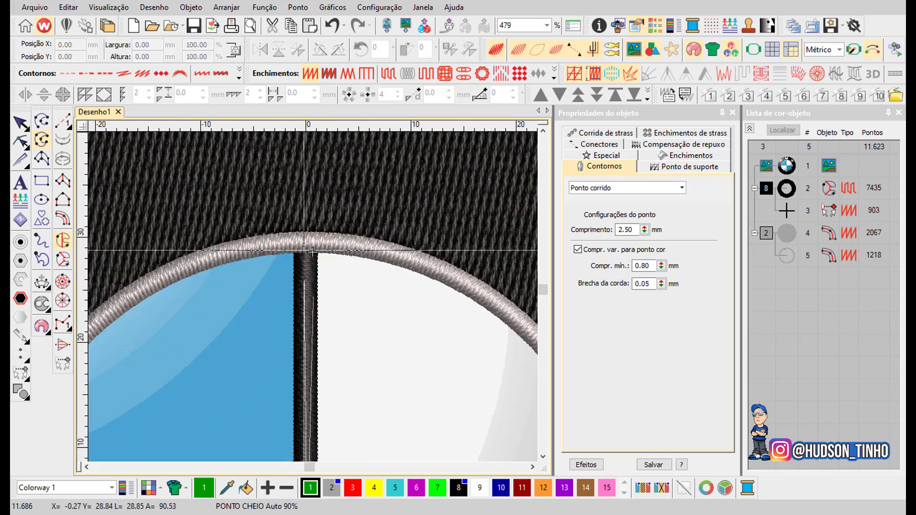
scroll(324, 277, up, 1)
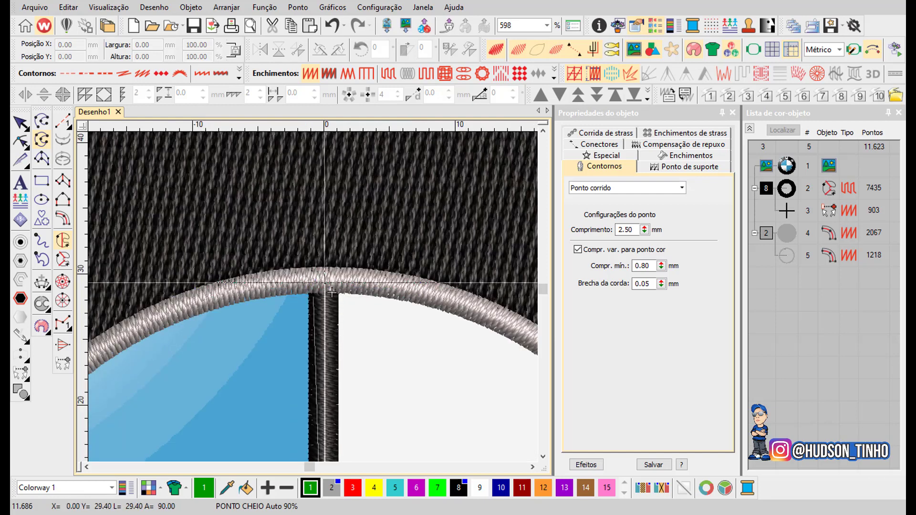
click(324, 282)
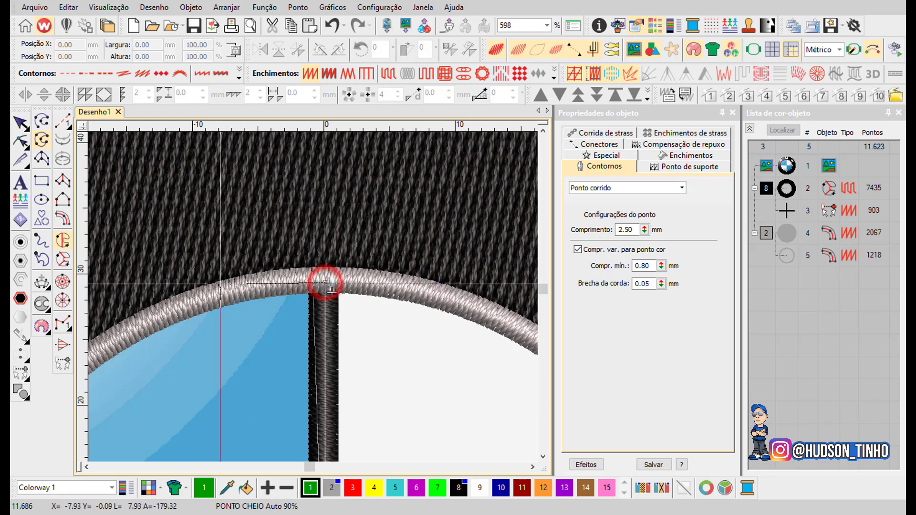
scroll(433, 275, down, 2)
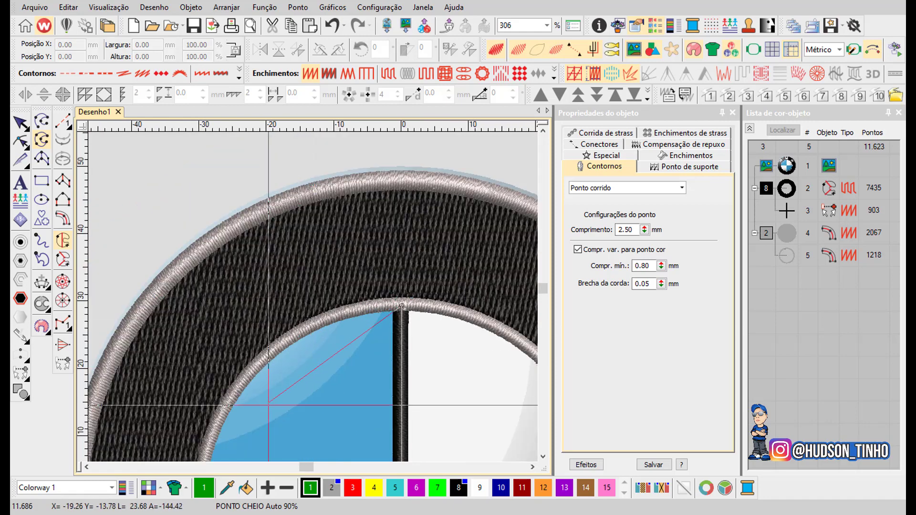
scroll(435, 224, down, 2)
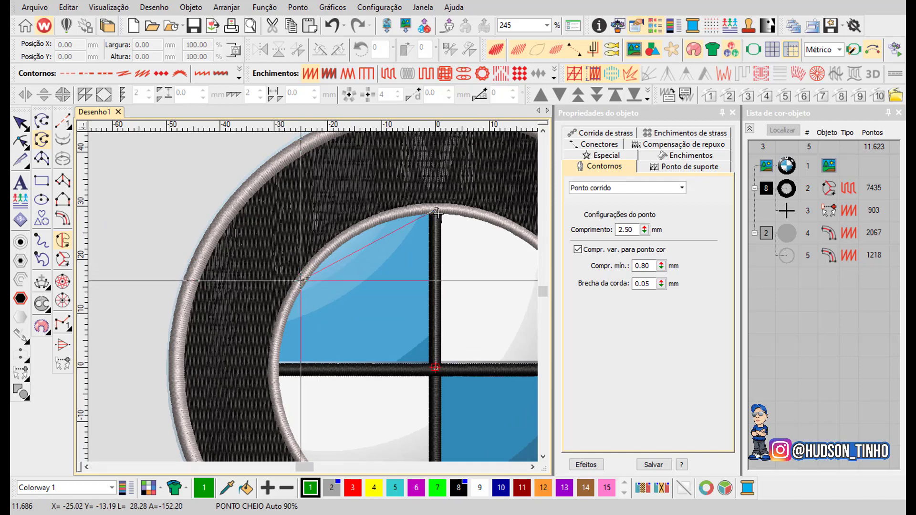
click(301, 280)
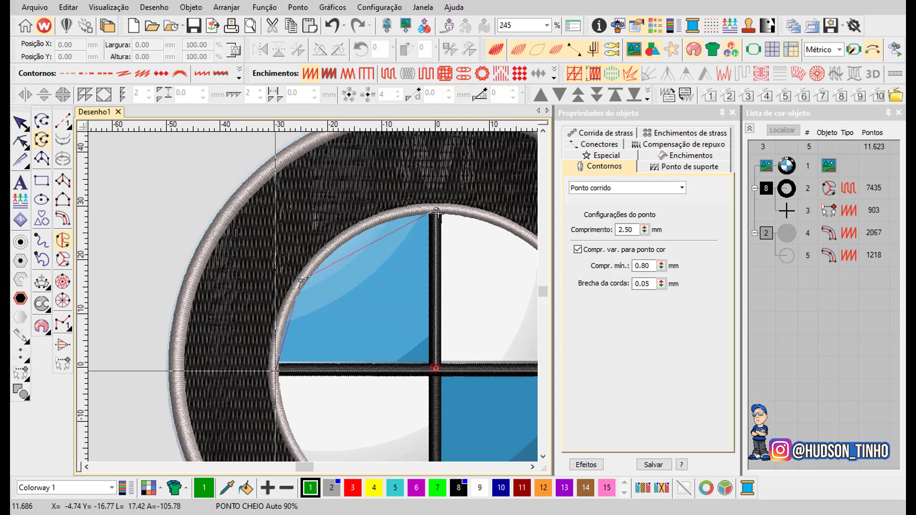
click(275, 371)
key(Return)
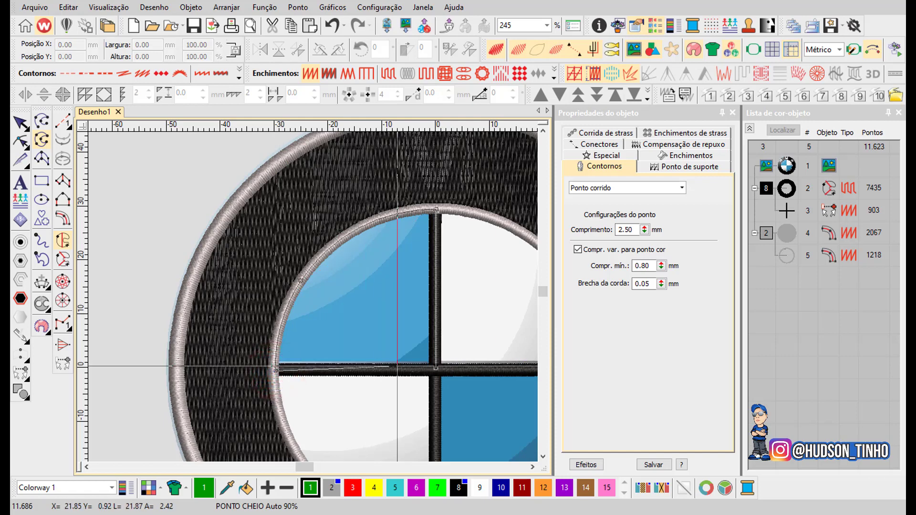
click(435, 367)
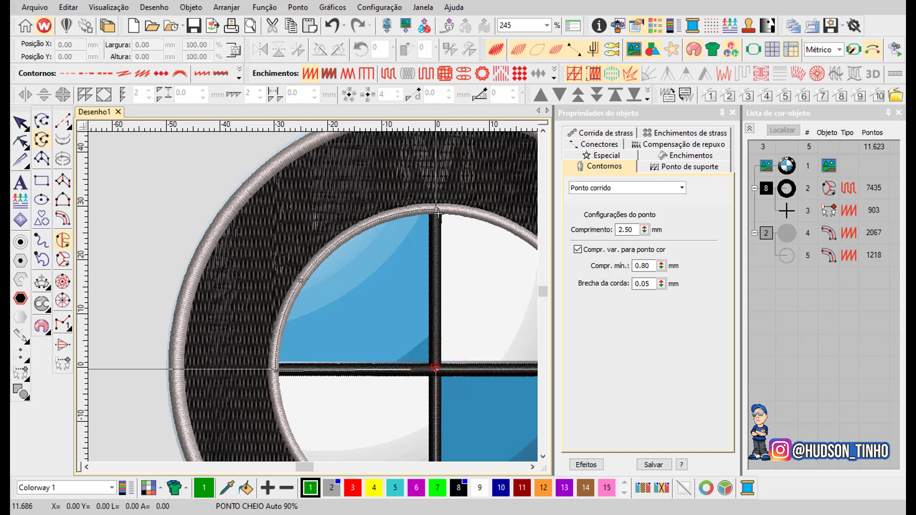
key(Return)
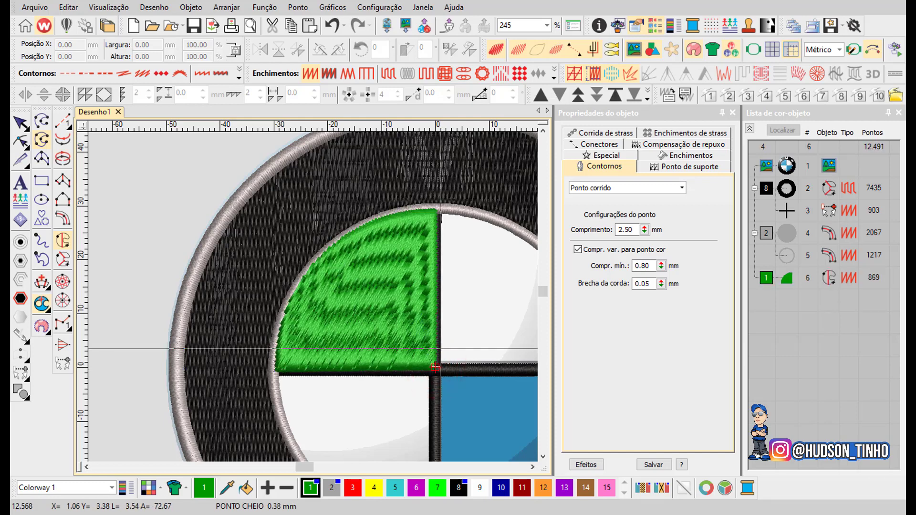
Change the new upper-left quadrant's fill stitch to Tatami.
click(24, 122)
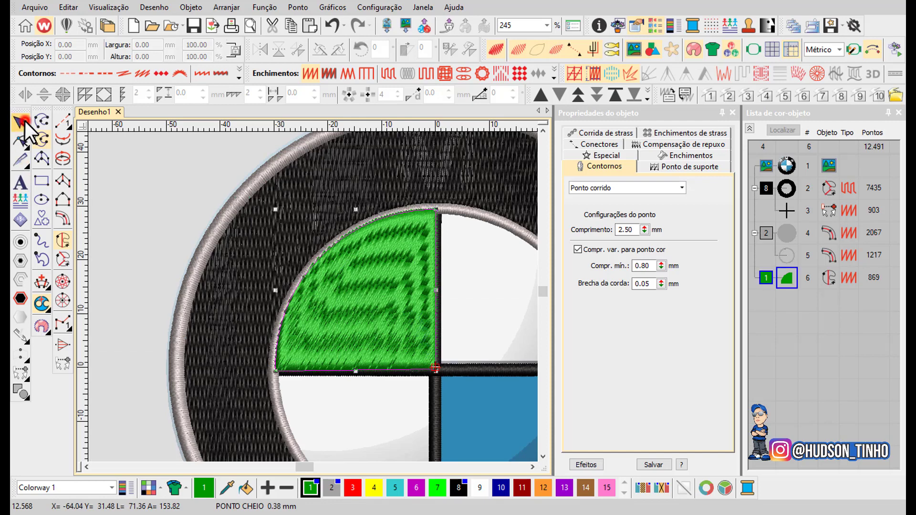
click(389, 73)
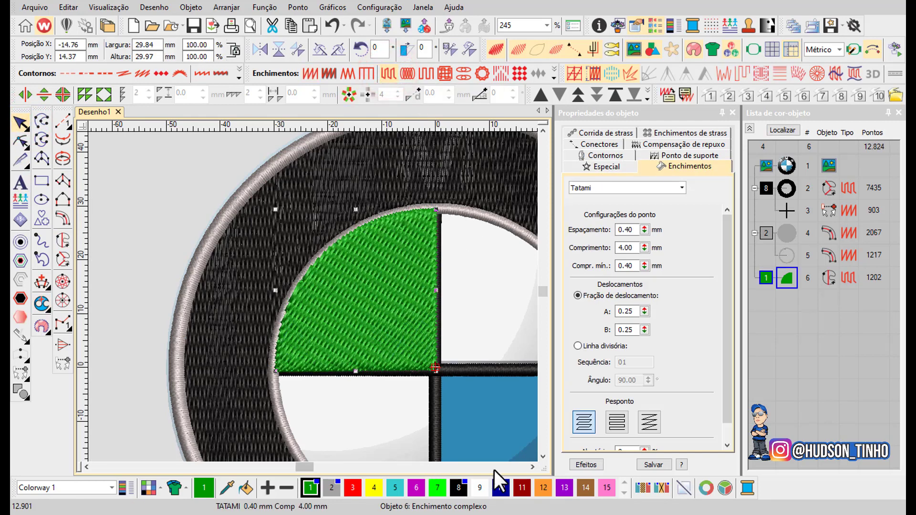
scroll(460, 402, down, 3)
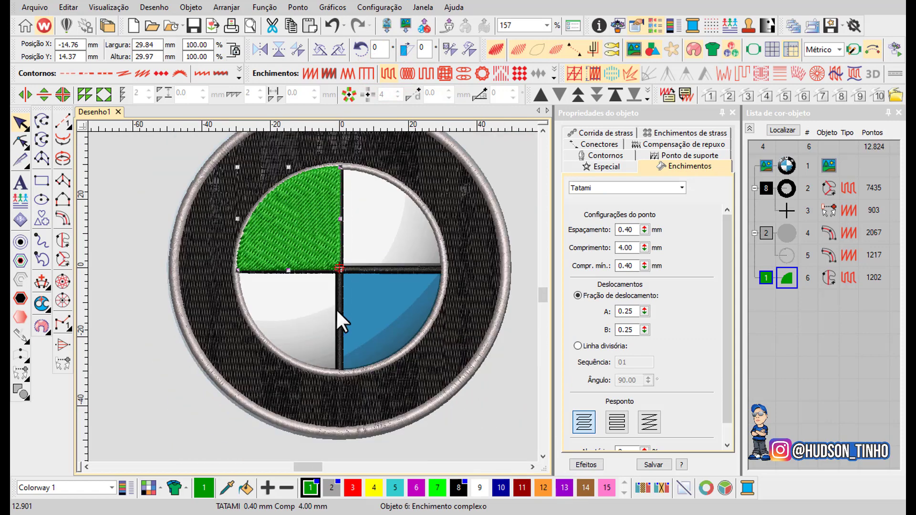
scroll(336, 308, up, 3)
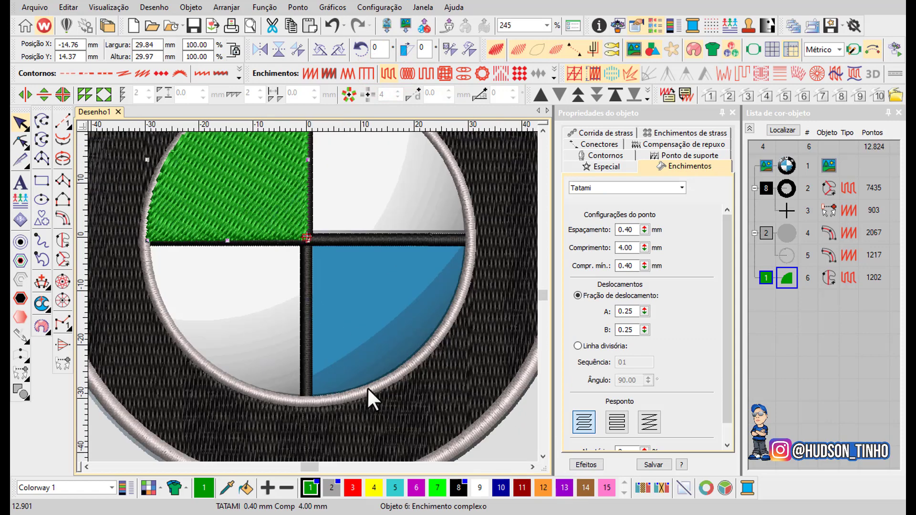
Assign dark blue colour 10 to the quadrant and shift it to a brighter, lighter blue with the colour wheel.
click(496, 489)
scroll(313, 299, down, 3)
scroll(254, 296, up, 2)
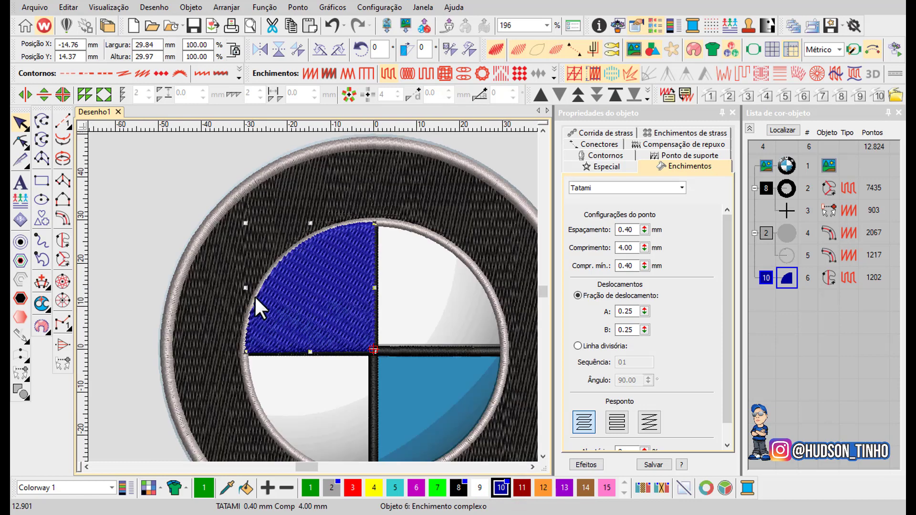
click(726, 487)
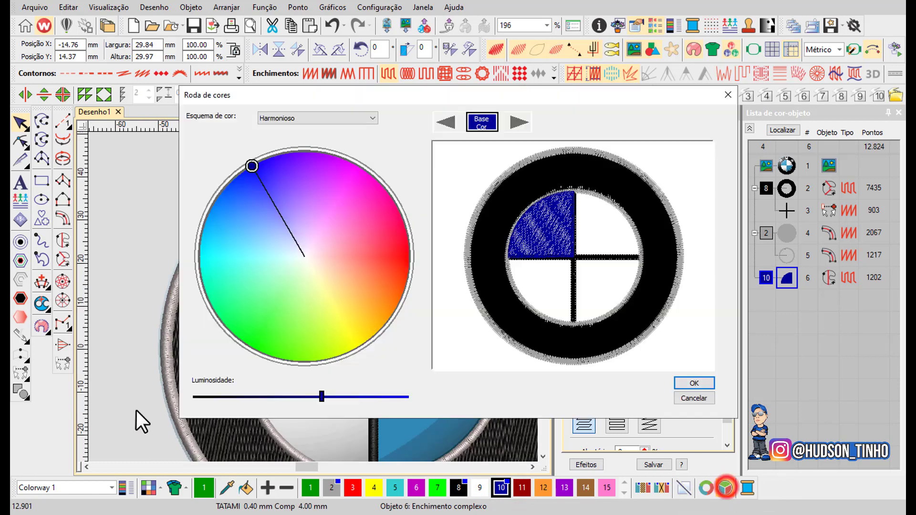
drag(252, 166, 227, 210)
drag(323, 396, 394, 385)
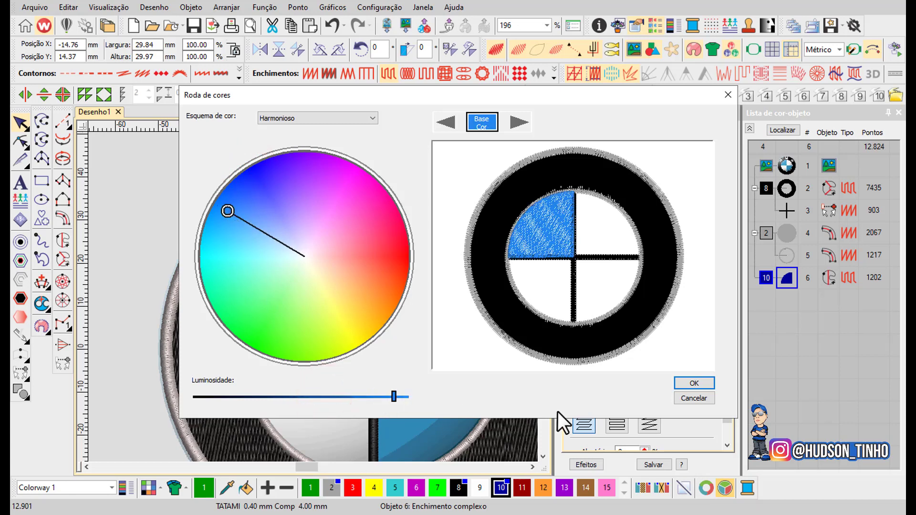
click(683, 382)
scroll(317, 276, down, 1)
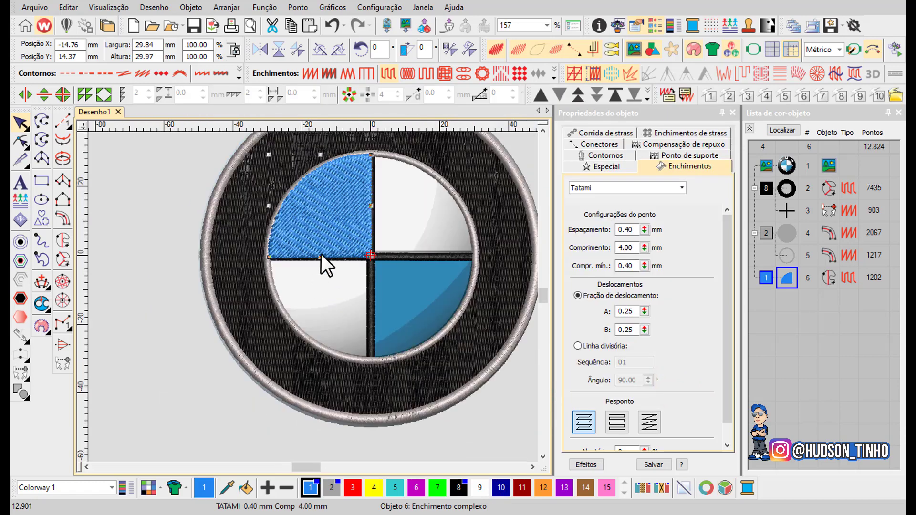
Mirror-copy the blue quadrant horizontally about the emblem's vertical centre line into the upper-right quadrant.
click(159, 175)
click(359, 232)
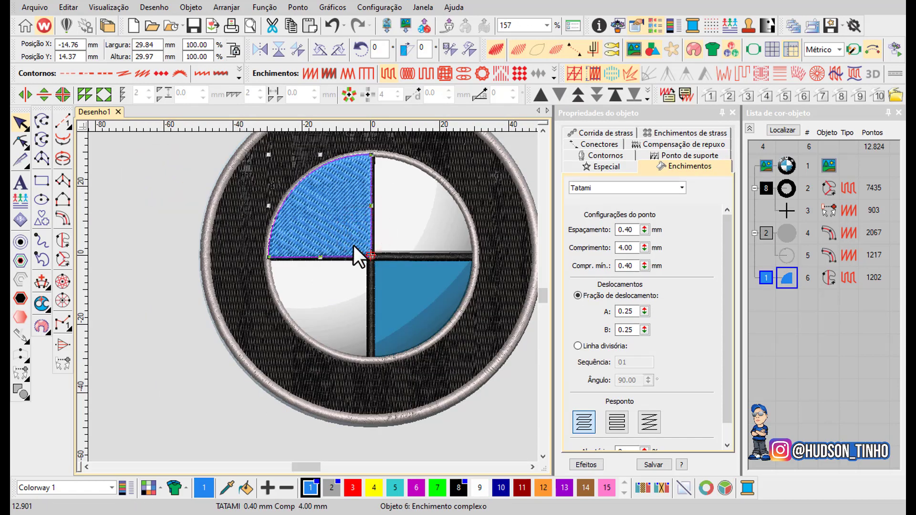
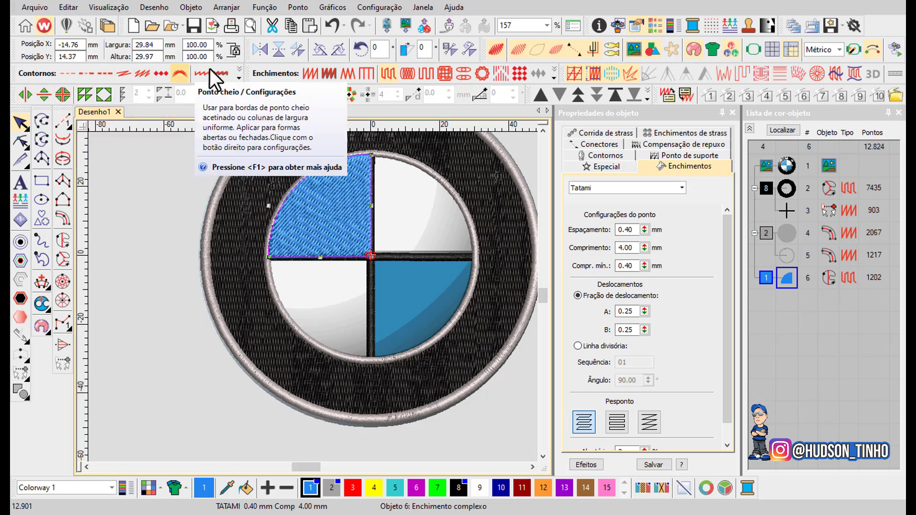
click(22, 89)
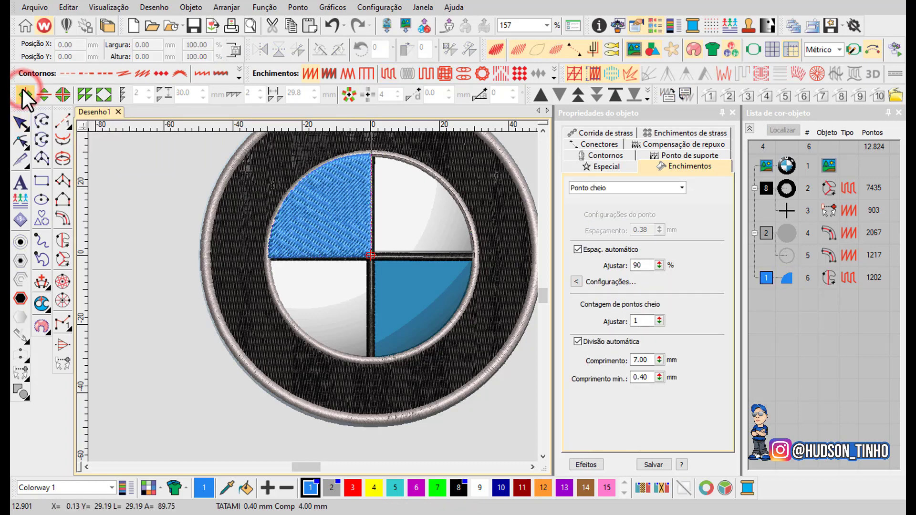
click(371, 256)
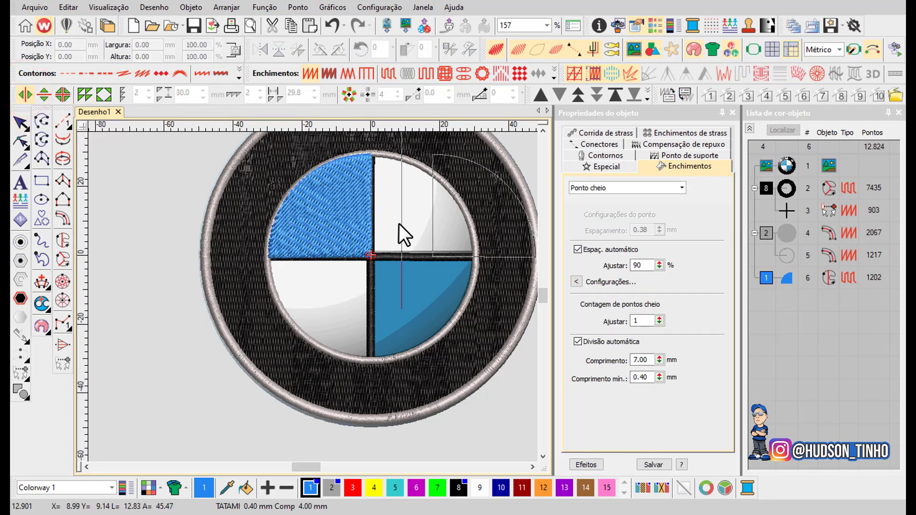
click(371, 224)
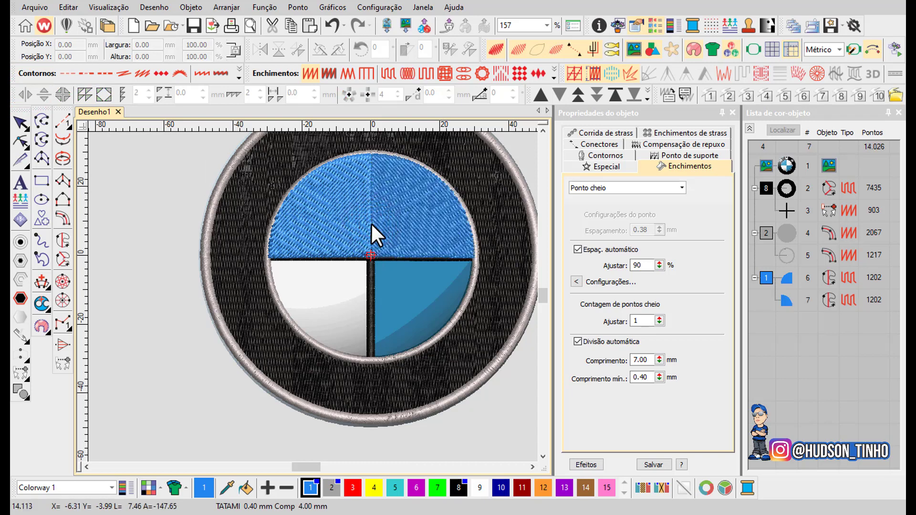
key(Escape)
Recolour the upper-right quadrant with white, colour 9.
click(413, 226)
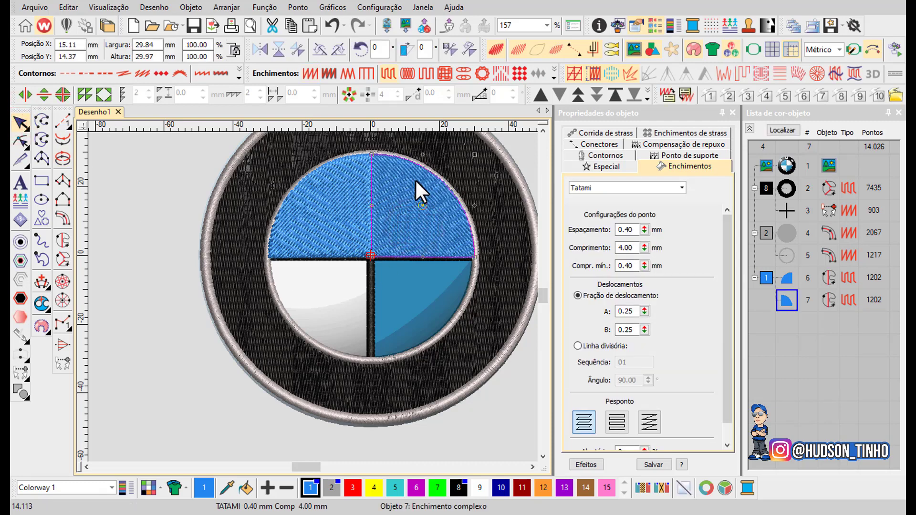
click(481, 486)
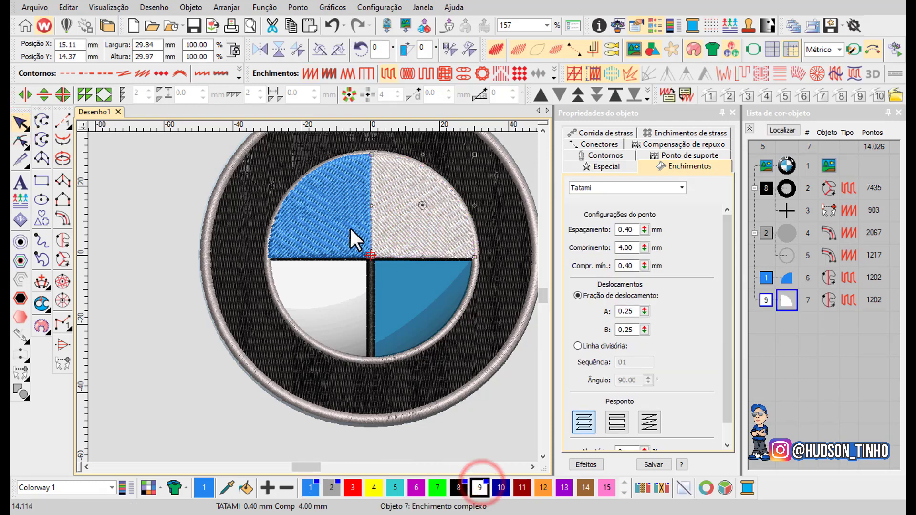
click(393, 209)
click(152, 173)
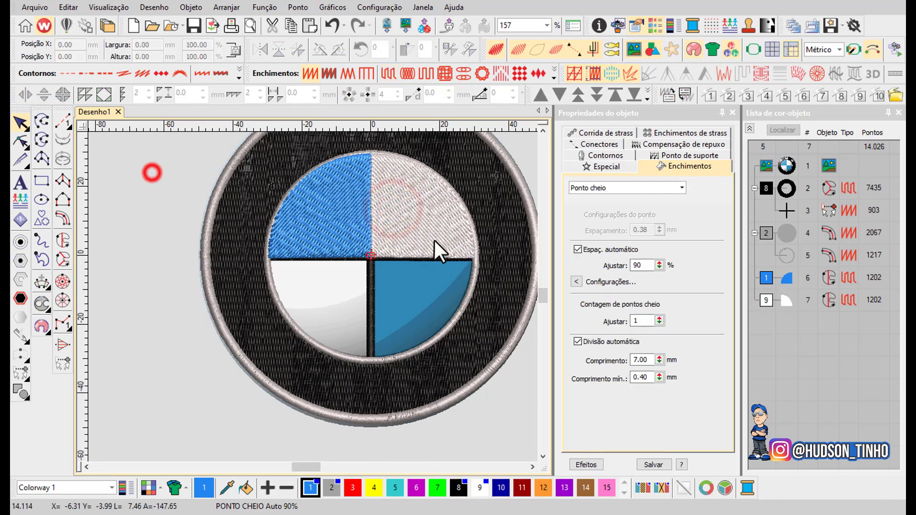
Mirror-copy the white quadrant vertically about the horizontal centre line into the lower-right quadrant, without merging overlapping objects.
click(423, 220)
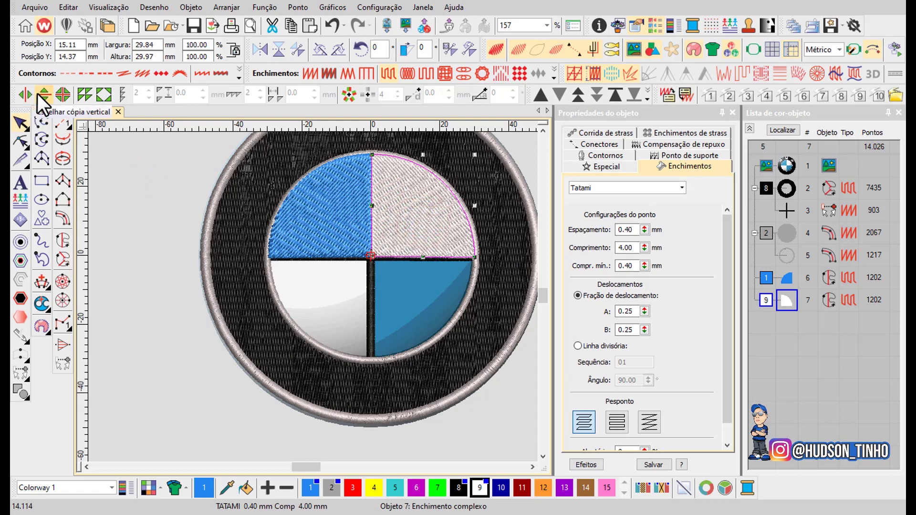
click(38, 94)
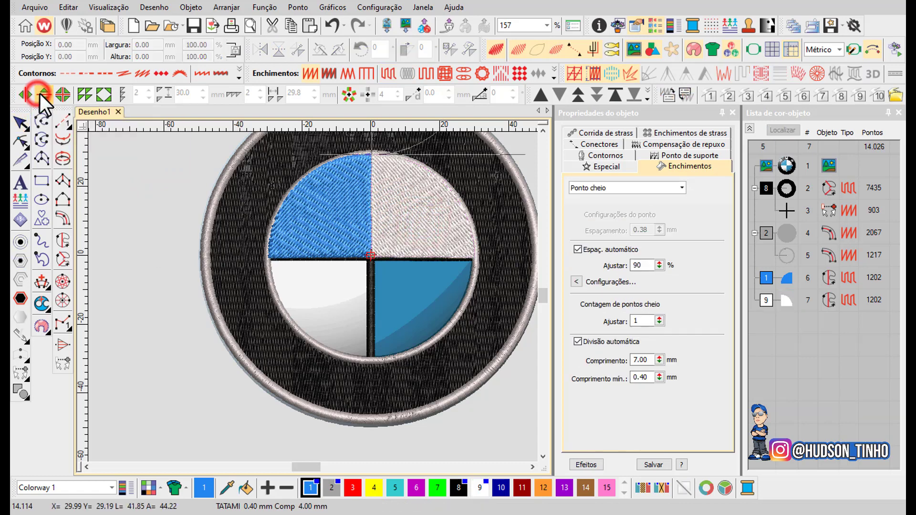
click(316, 257)
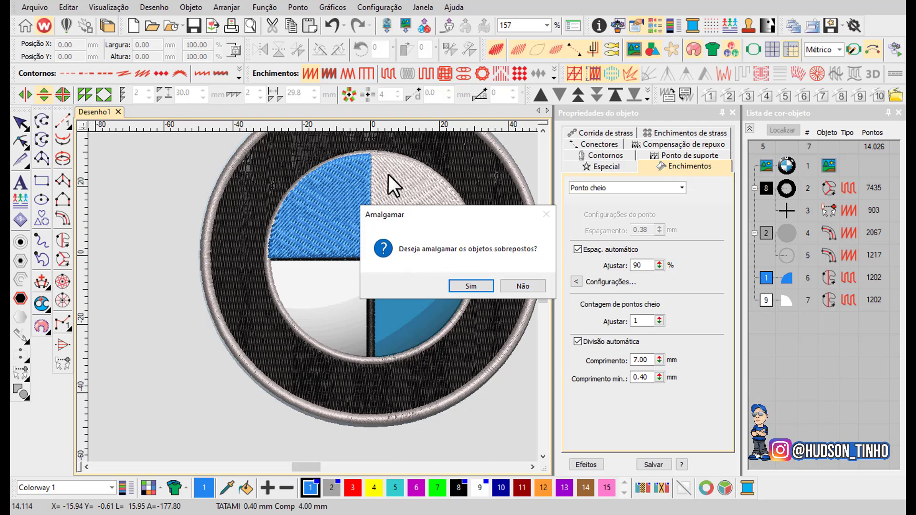
click(523, 287)
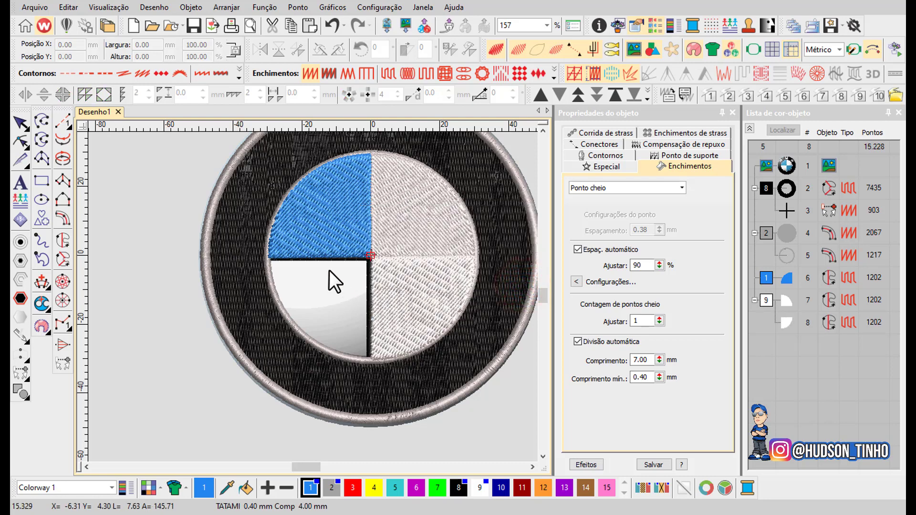
Recolour the lower-right quadrant with blue, colour 1.
click(162, 186)
click(436, 296)
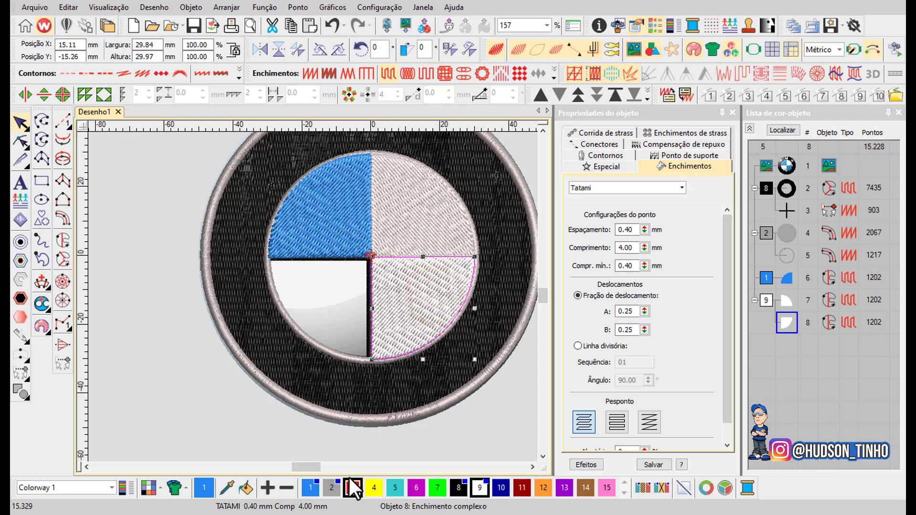
click(310, 488)
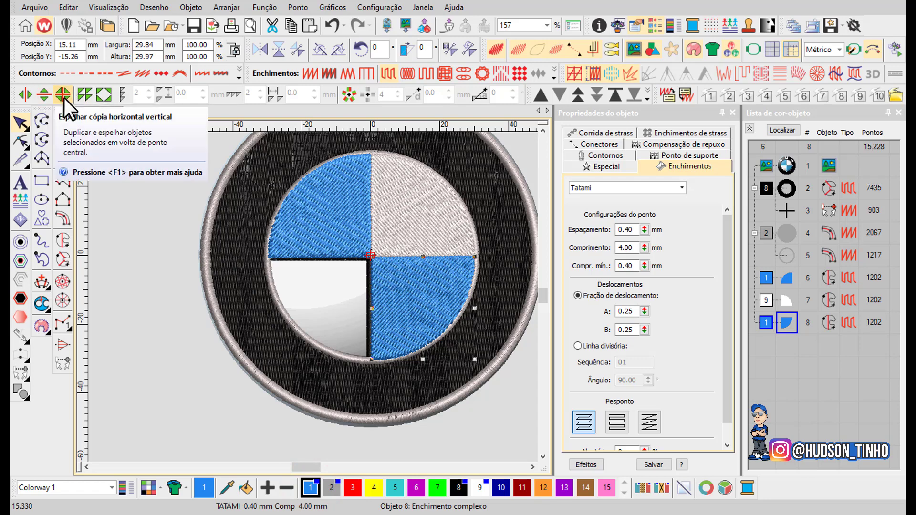
Mirror-copy the lower-right blue quadrant horizontally about the vertical centre line into the lower-left quadrant, without merging overlapping objects.
click(26, 91)
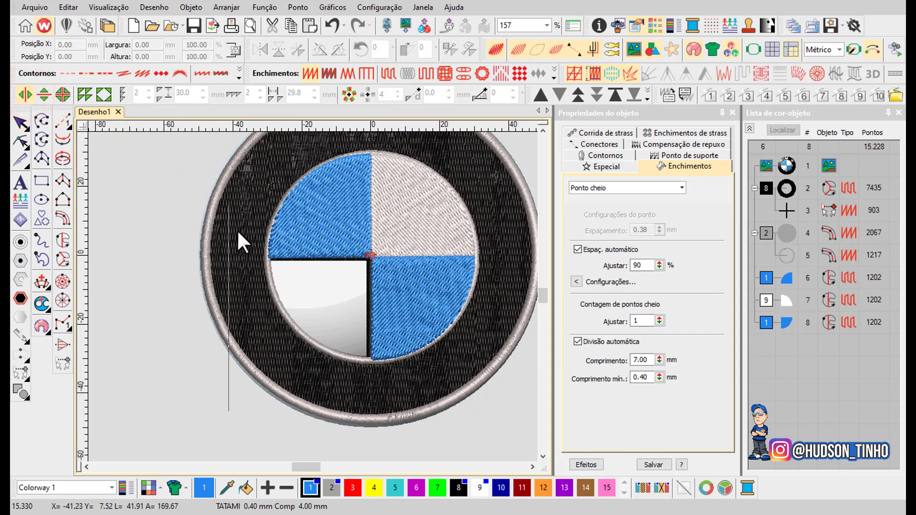
click(372, 275)
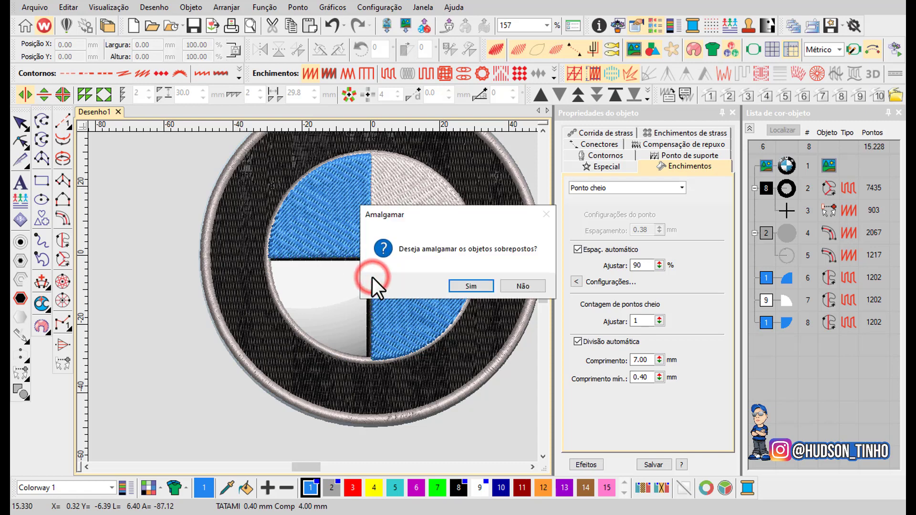
click(514, 286)
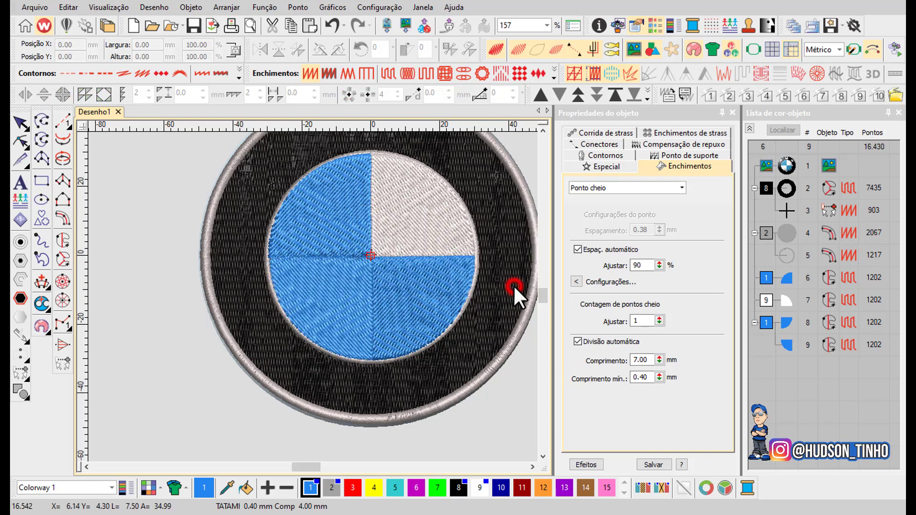
Recolour the lower-left quadrant with white, colour 9.
click(149, 193)
click(342, 289)
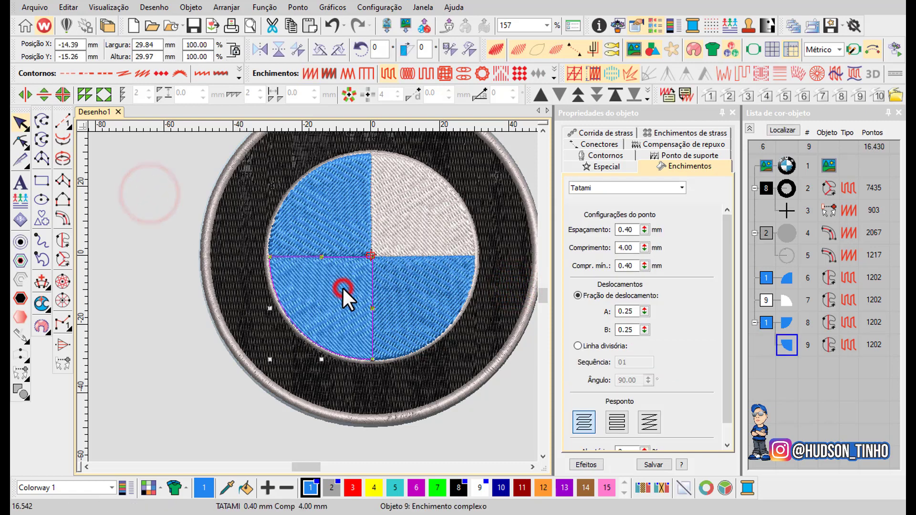
click(480, 482)
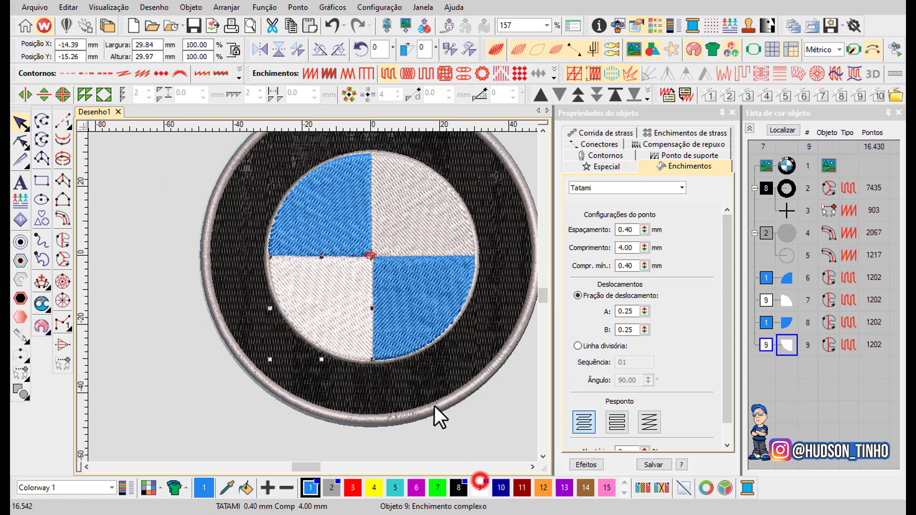
click(192, 247)
scroll(312, 296, up, 1)
scroll(312, 297, up, 1)
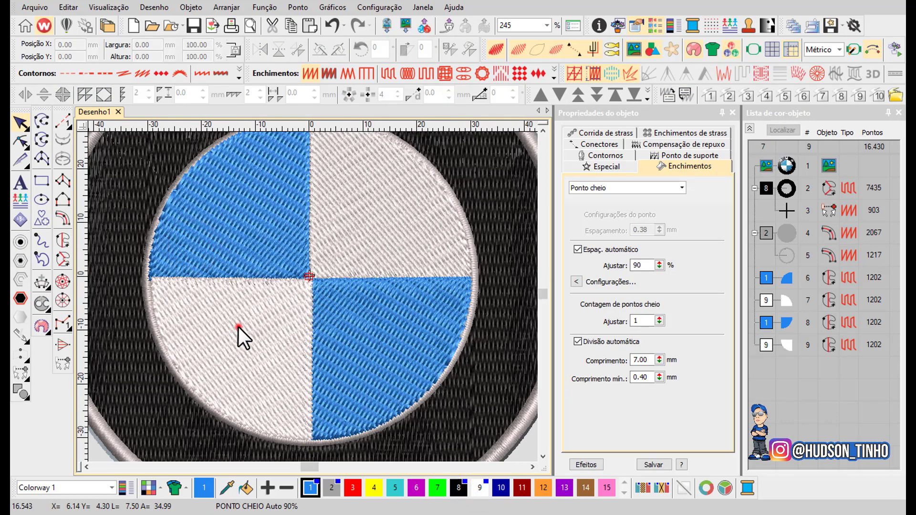
Inspect the Tatami fills of the four quadrants one by one and examine the emblem up close.
click(239, 327)
click(354, 217)
click(260, 205)
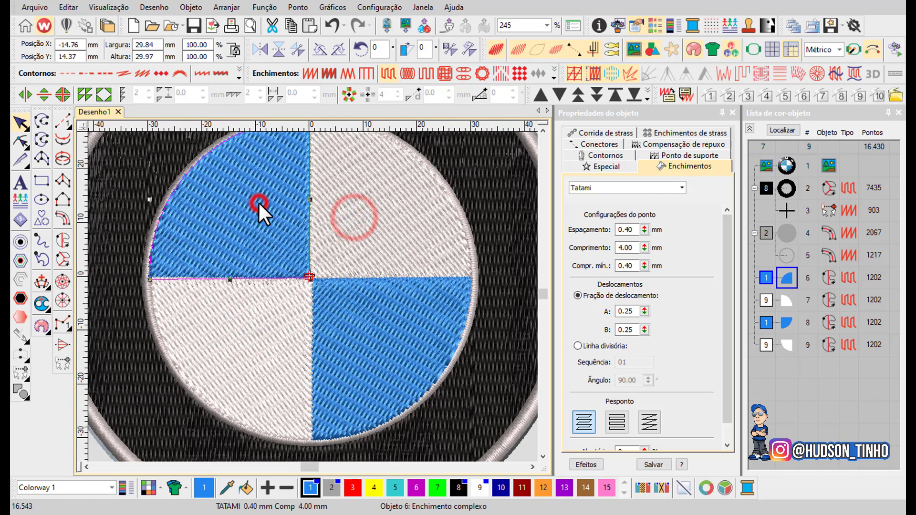
click(350, 327)
click(342, 174)
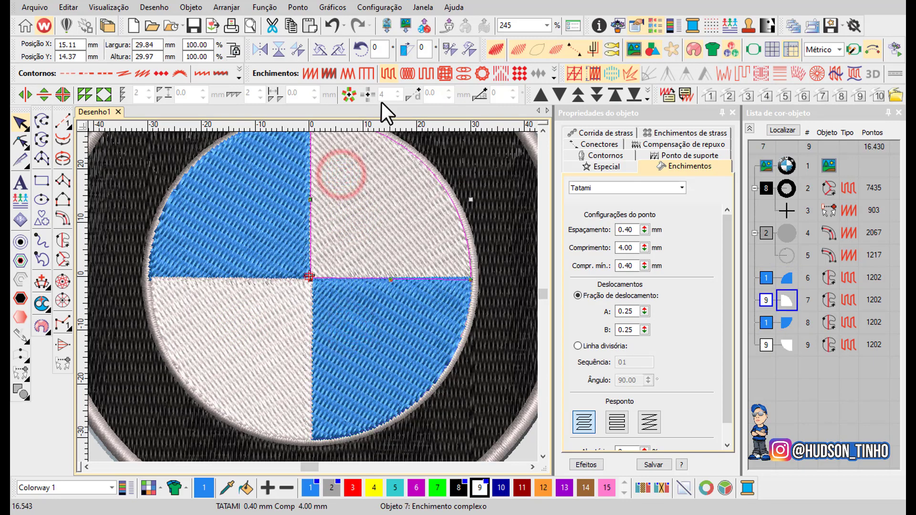
scroll(308, 291, down, 2)
scroll(300, 276, up, 2)
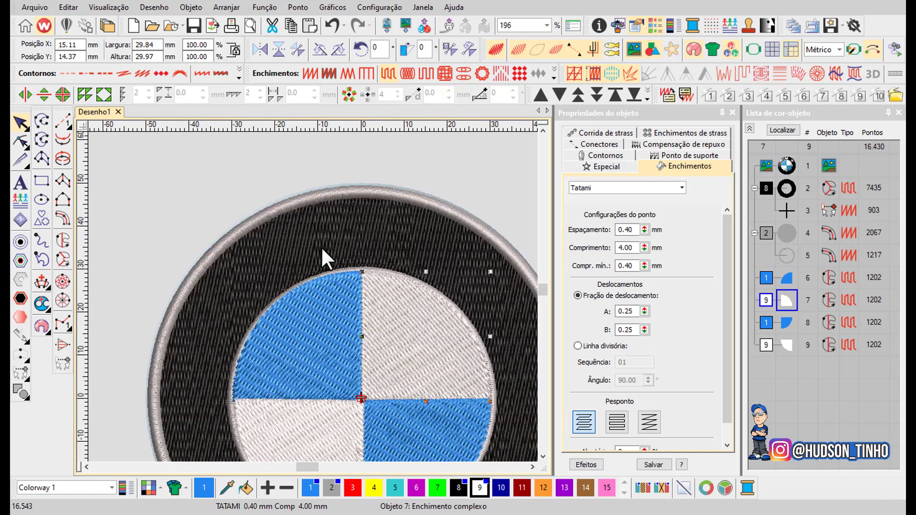
scroll(312, 294, down, 2)
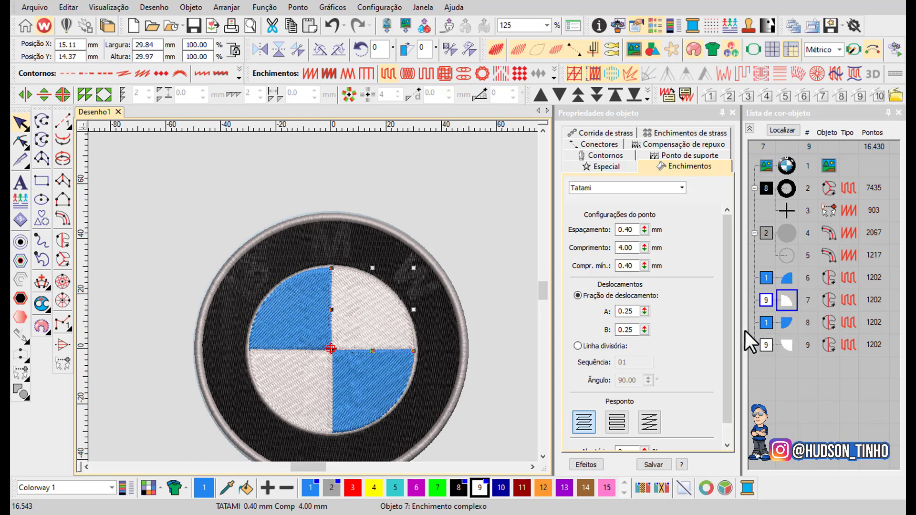
Sequence the lower-right blue quadrant directly after the upper-left one and branch both, placing entry and exit outside the emblem's left edge.
click(769, 322)
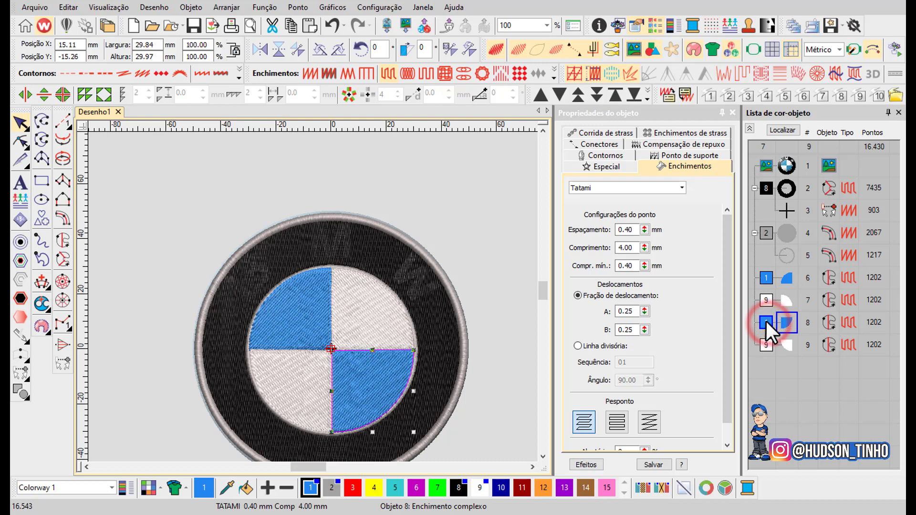
drag(768, 320, 772, 300)
click(765, 280)
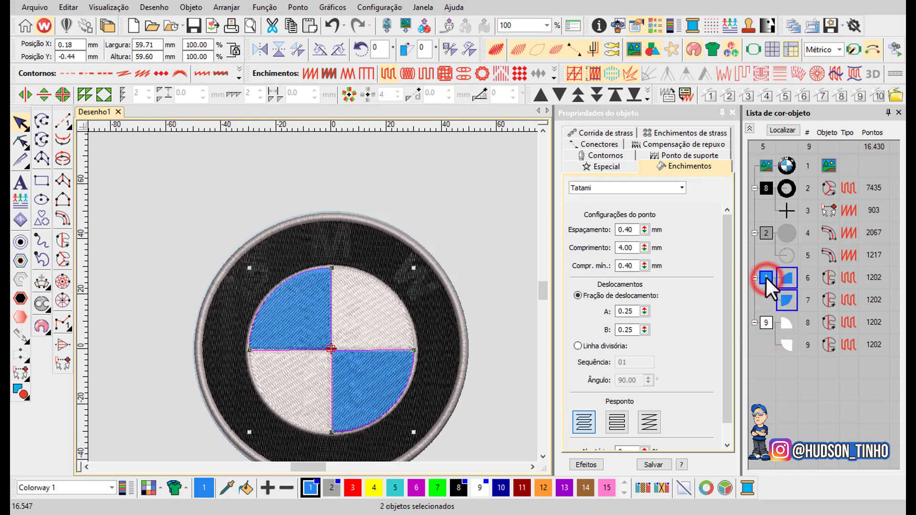
right_click(766, 280)
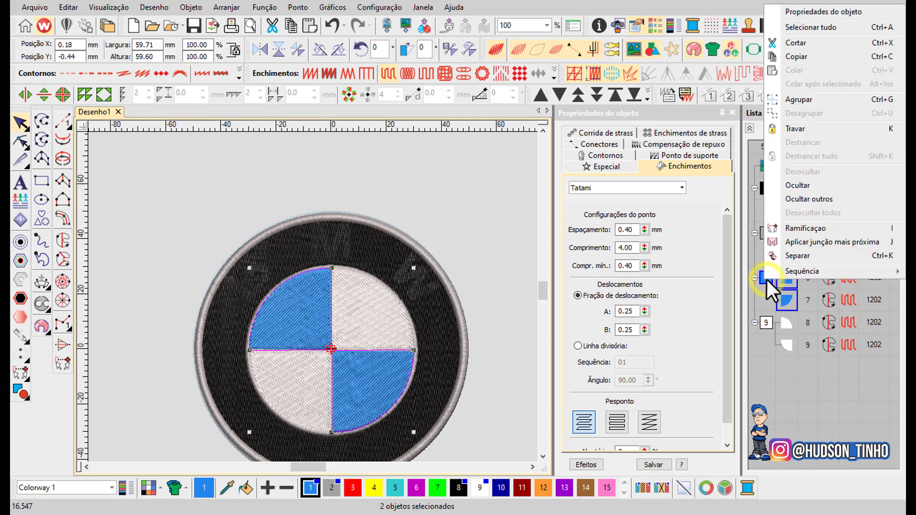
click(800, 230)
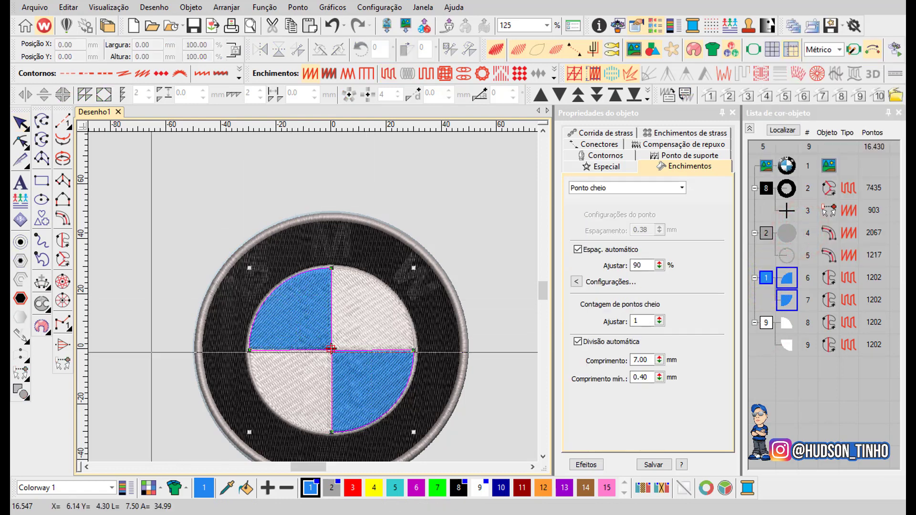
click(148, 343)
click(148, 343)
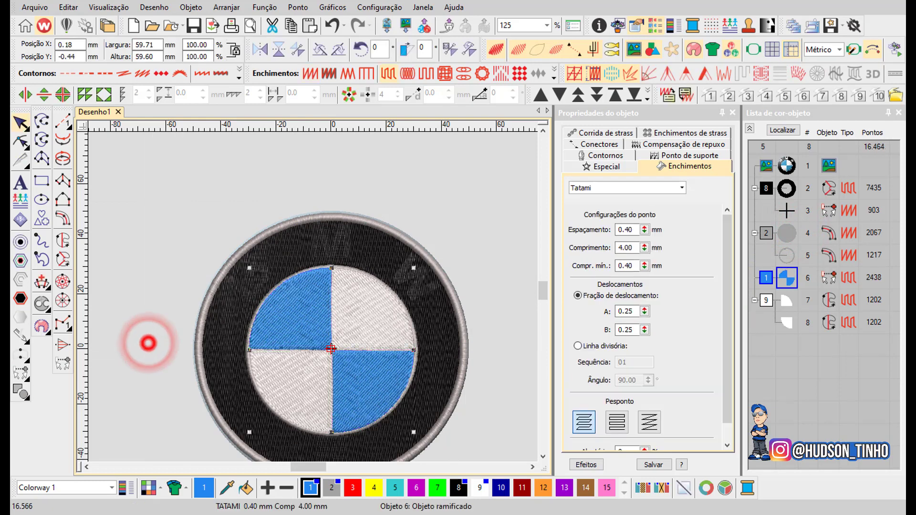
Branch the two white quadrants into one object, with entry and exit points just outside the emblem's left edge.
click(765, 301)
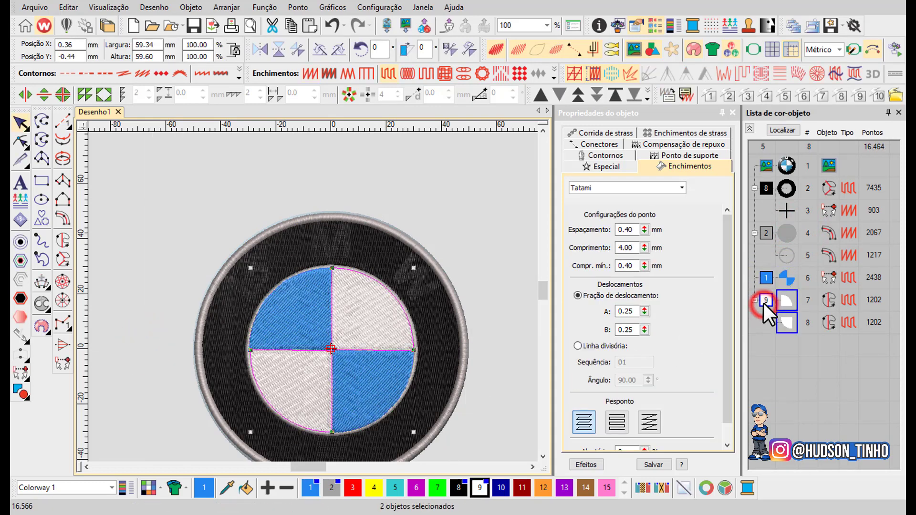
right_click(763, 304)
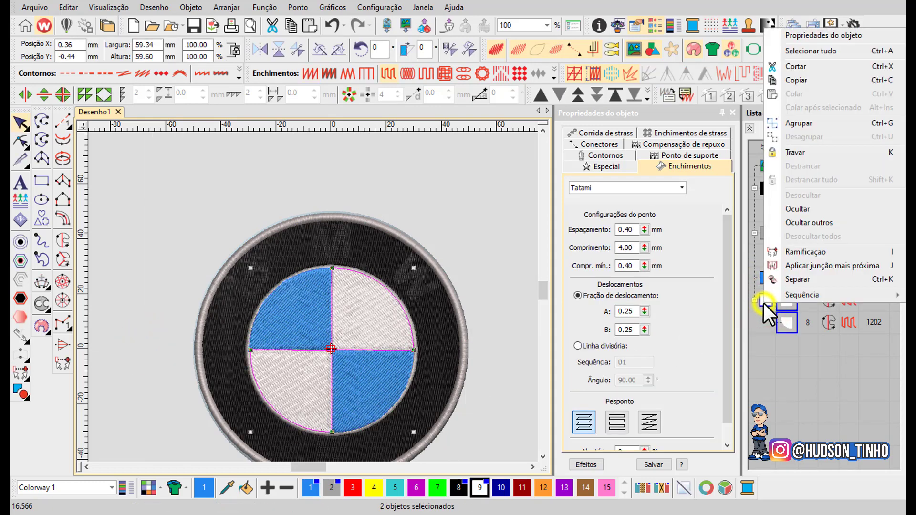
click(800, 253)
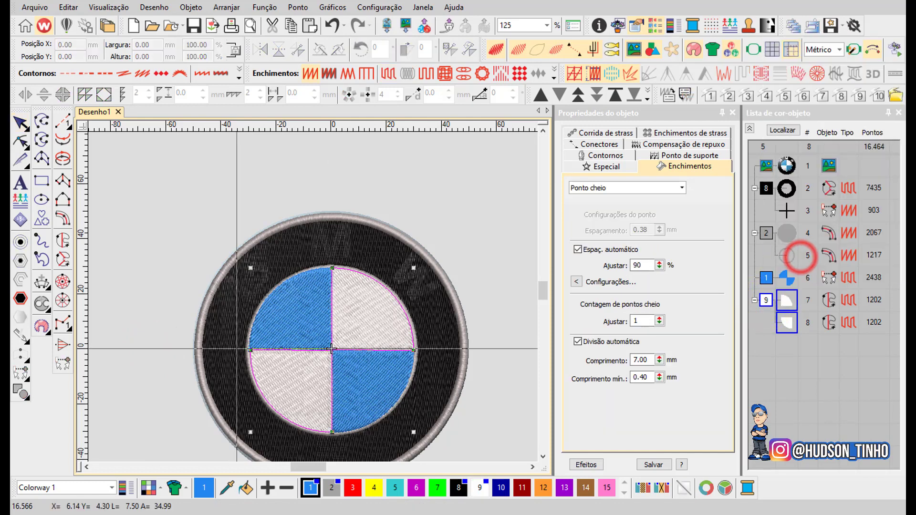
click(170, 344)
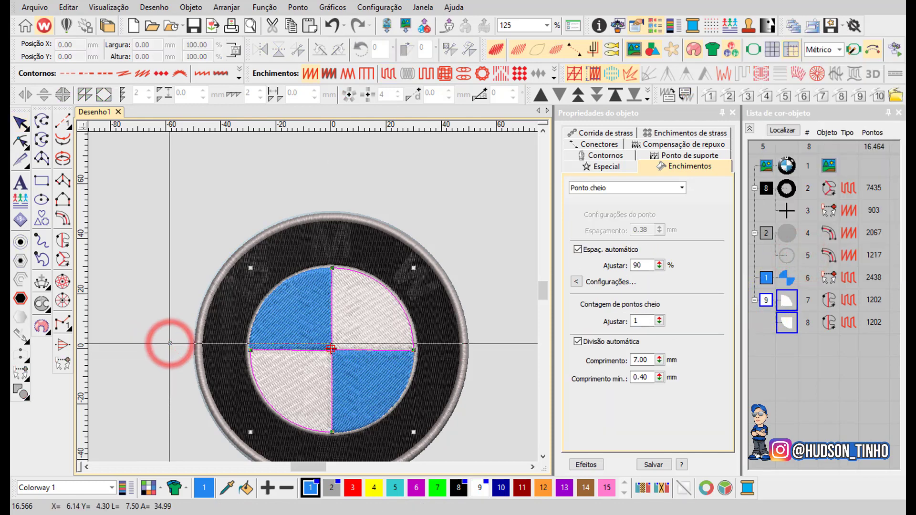
click(170, 344)
Move the grey inner and outer rings to the end of the stitching sequence, after the white quadrants.
click(787, 254)
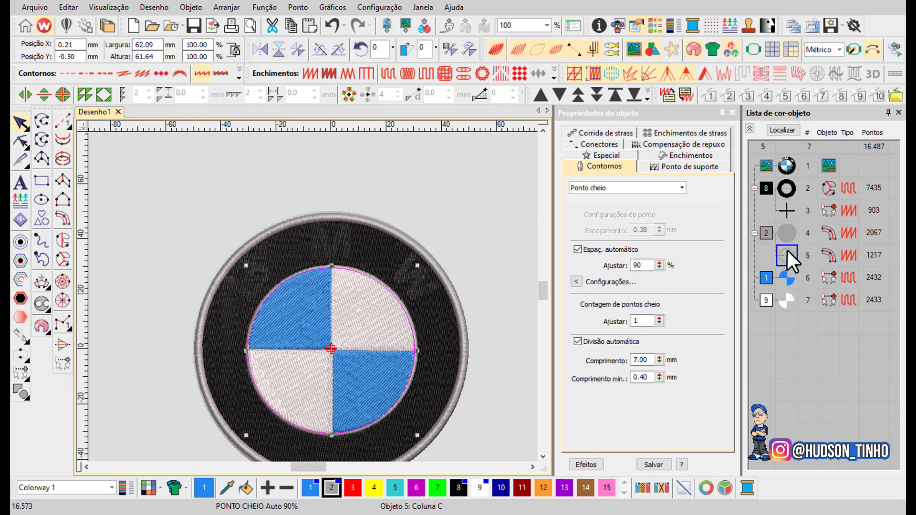
drag(780, 263, 771, 315)
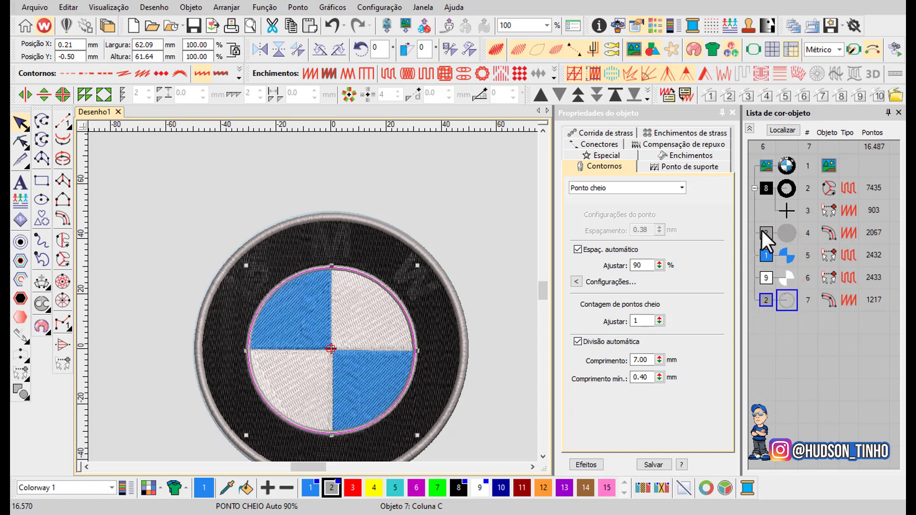
drag(762, 231, 766, 293)
click(302, 157)
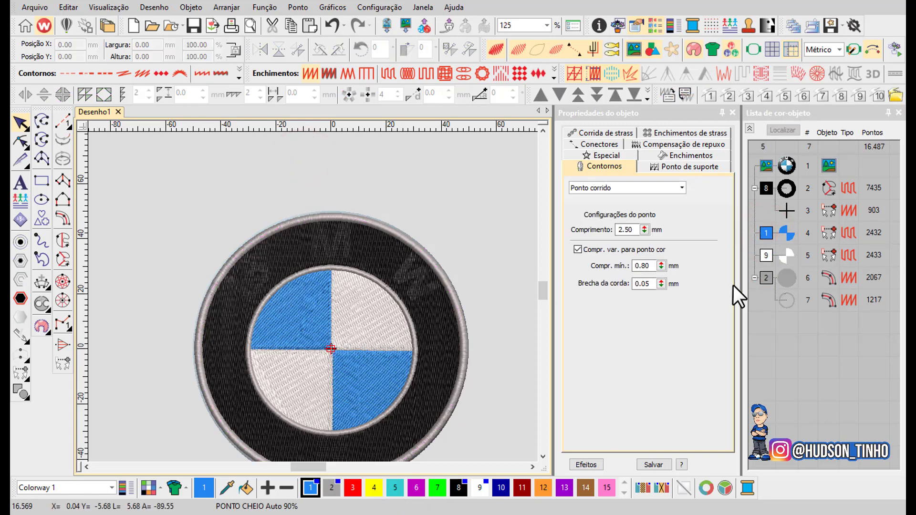
Move the black cross between the white quadrants and the grey rings in the stitching sequence.
click(759, 188)
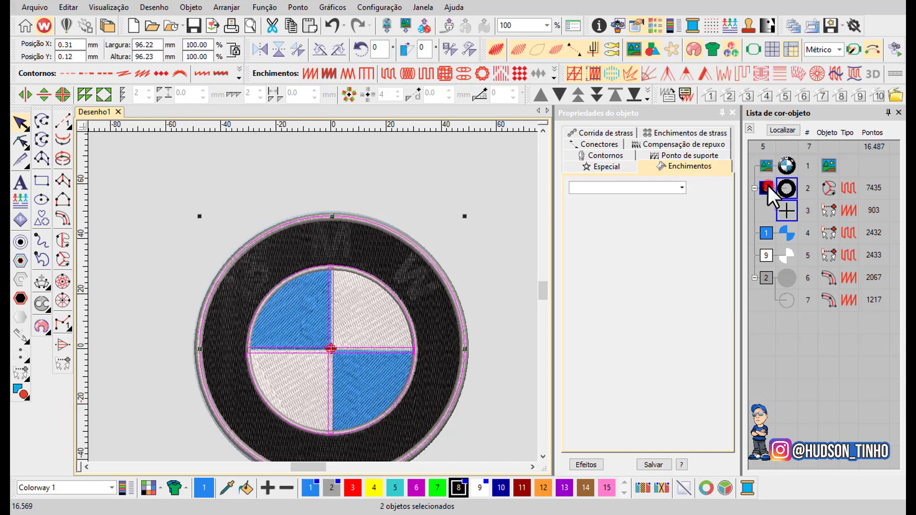
click(766, 232)
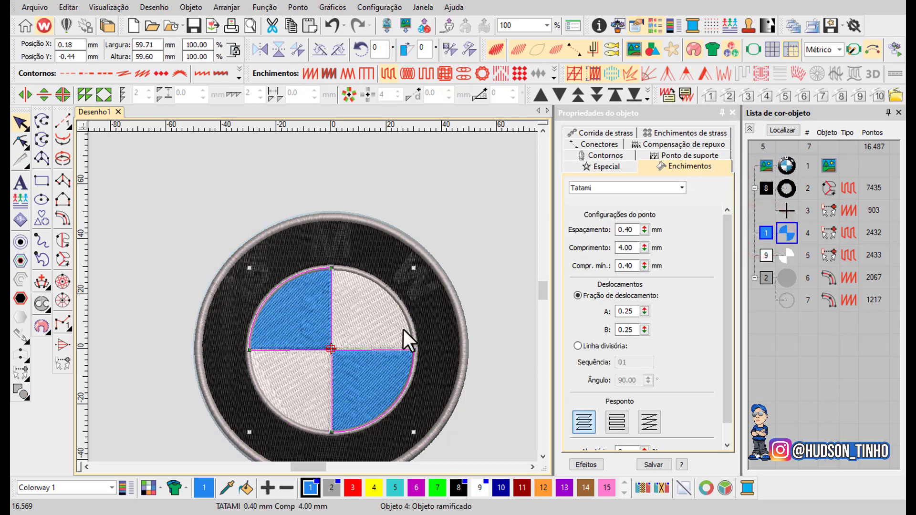
click(789, 209)
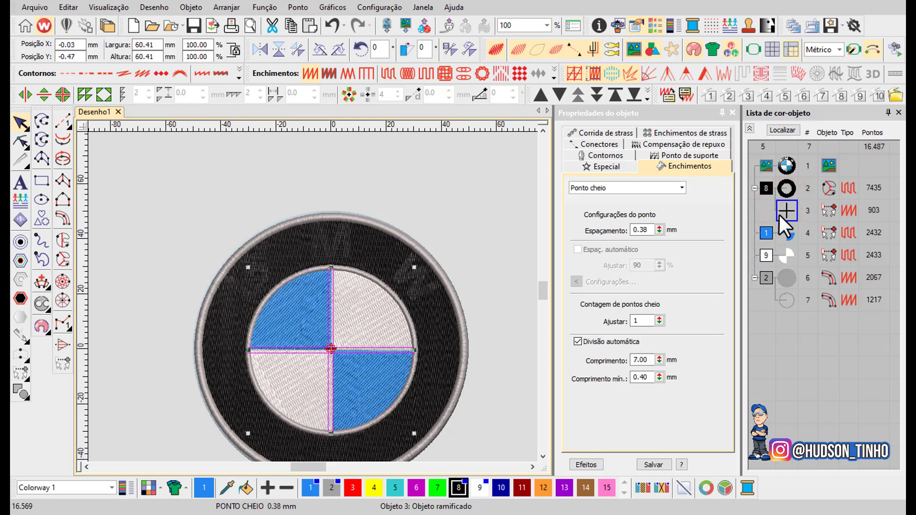
drag(785, 217, 769, 268)
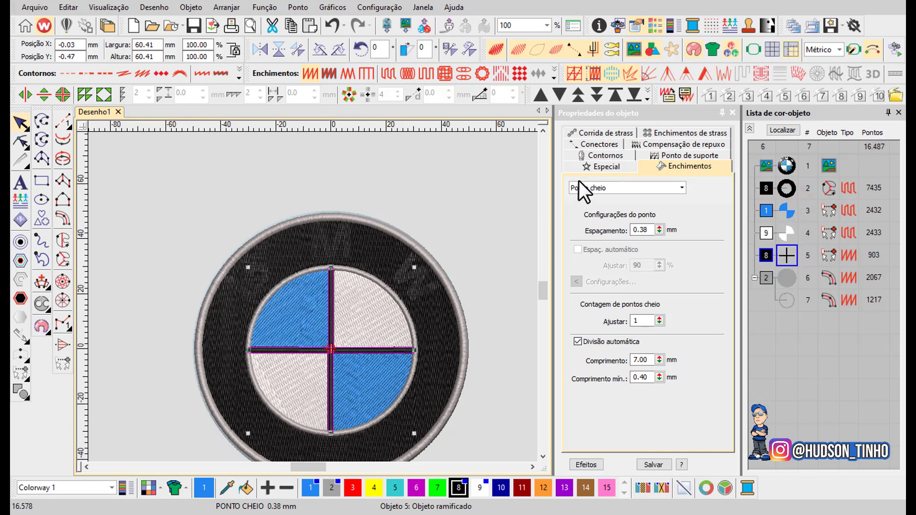
click(368, 194)
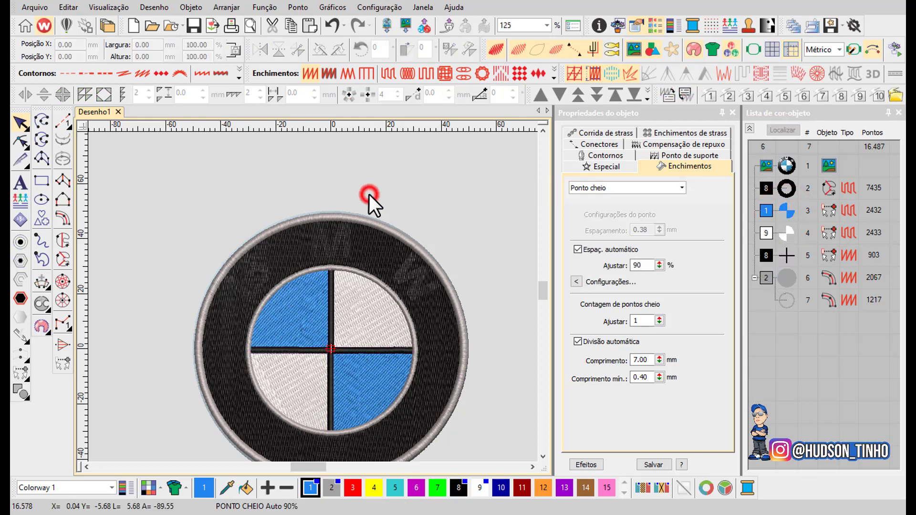
Review the stitching order from the black ring through the quadrants and cross to the grey rings, and check the whole emblem.
click(763, 187)
click(764, 208)
click(769, 230)
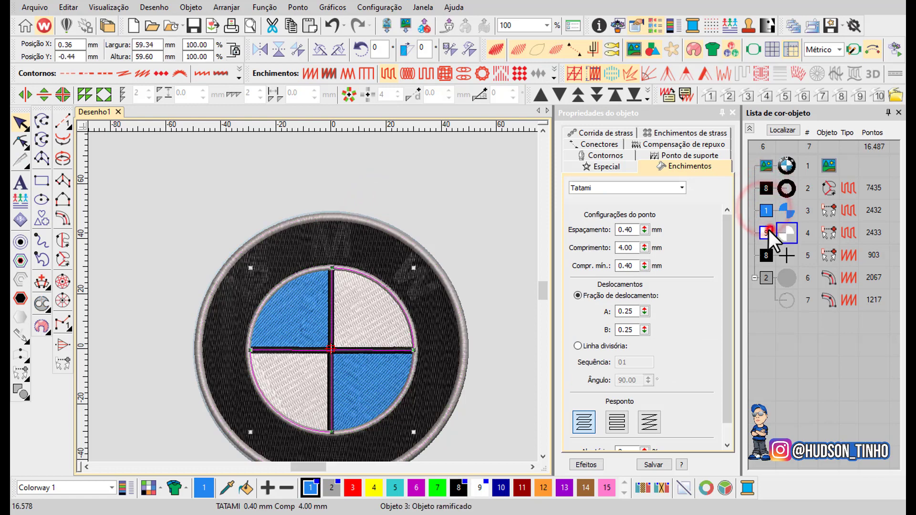
click(764, 255)
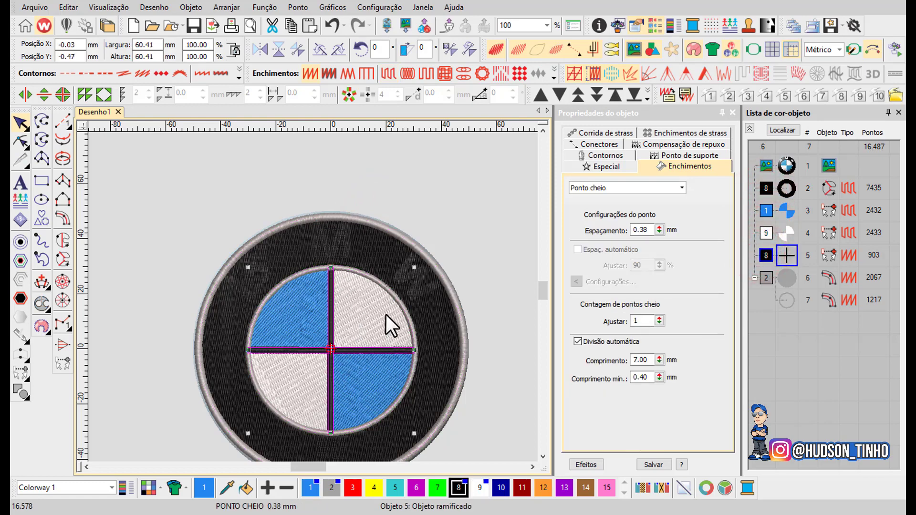
click(766, 277)
click(285, 186)
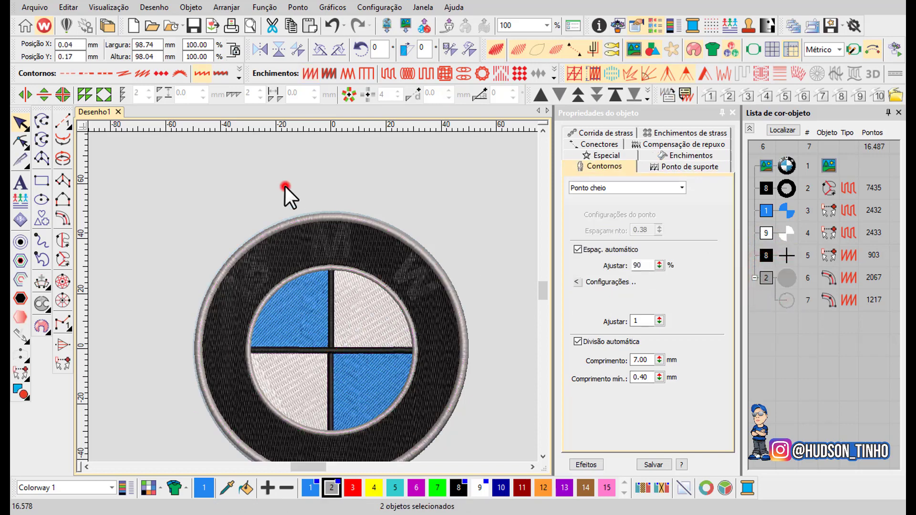
scroll(312, 295, up, 4)
scroll(329, 294, down, 6)
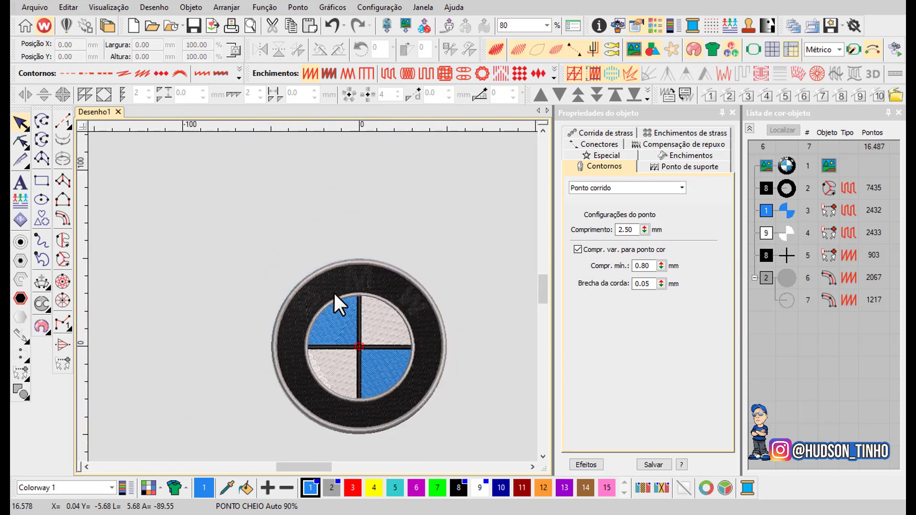
scroll(312, 296, up, 2)
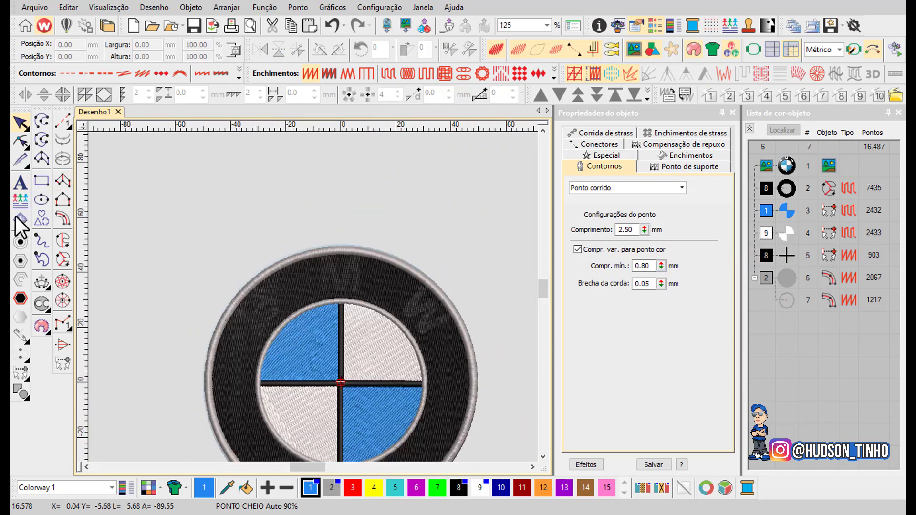
Create the letter "B" in the Block2 font and place it on the upper-left part of the black ring.
click(20, 181)
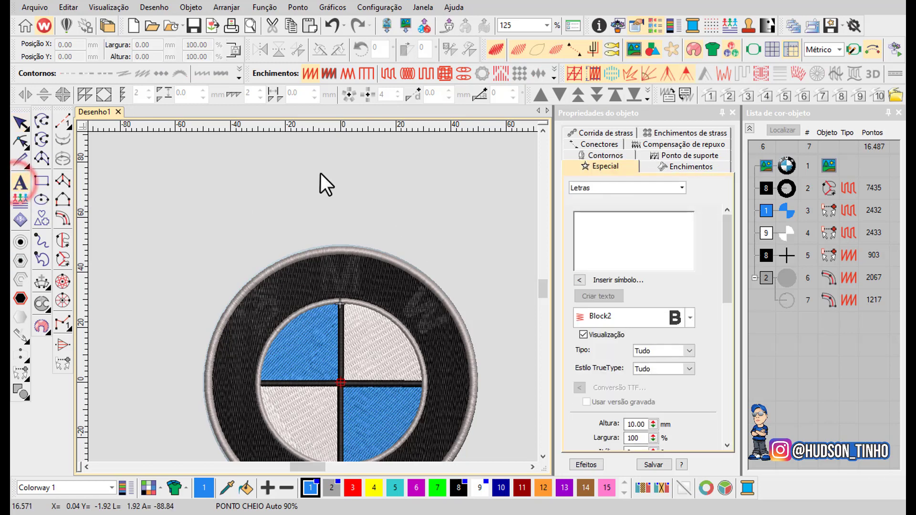
click(261, 199)
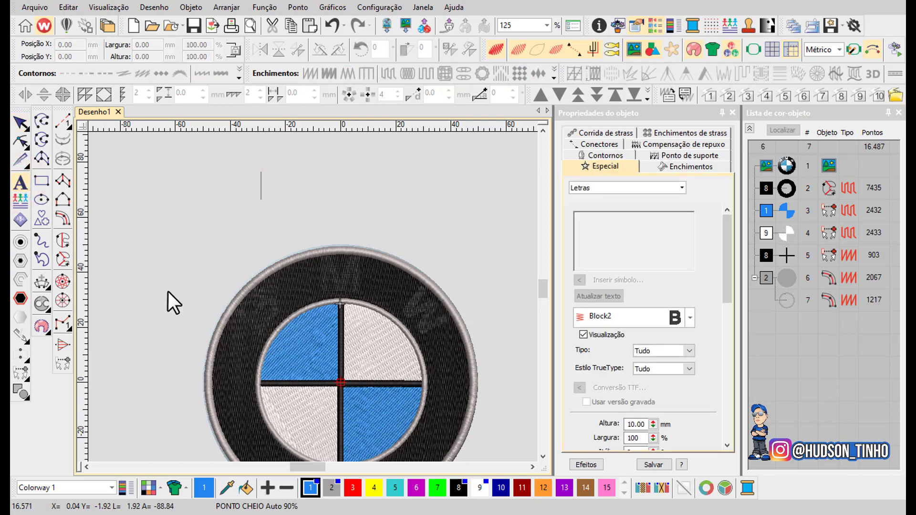
text(B)
click(18, 124)
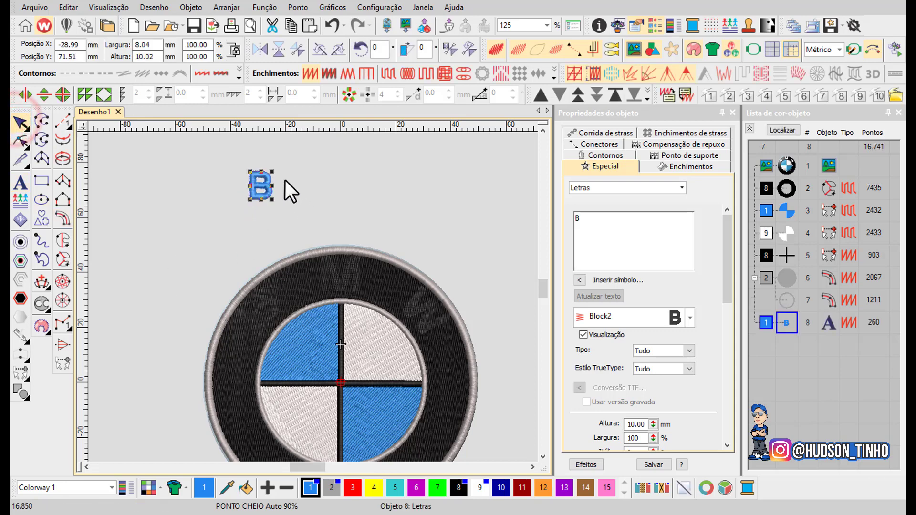
drag(264, 185, 273, 308)
scroll(273, 307, up, 5)
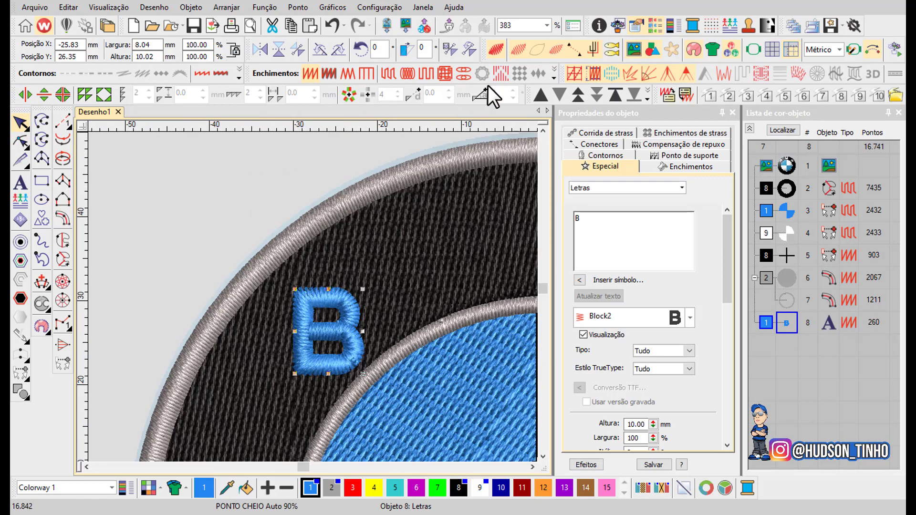
Hide the stitches to reveal the background image and rotate the letter B counterclockwise to follow the slanted B of the emblem.
click(517, 50)
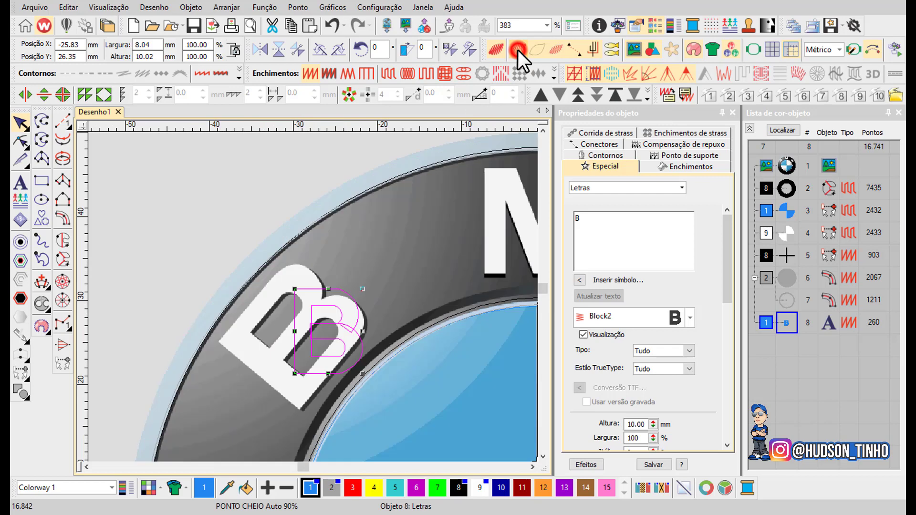
click(322, 326)
drag(296, 286, 286, 346)
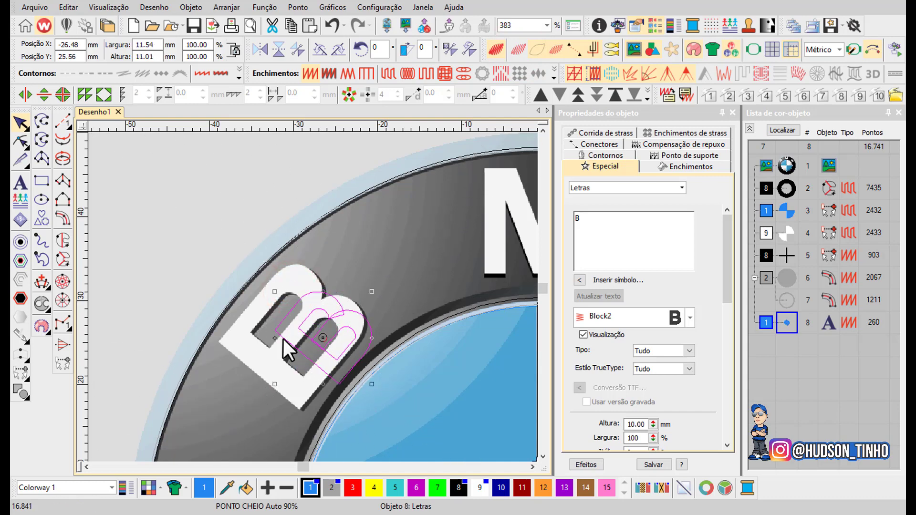
Move the letter B onto the emblem's slanted B and enlarge it to about 14.9 mm high.
drag(345, 317, 330, 315)
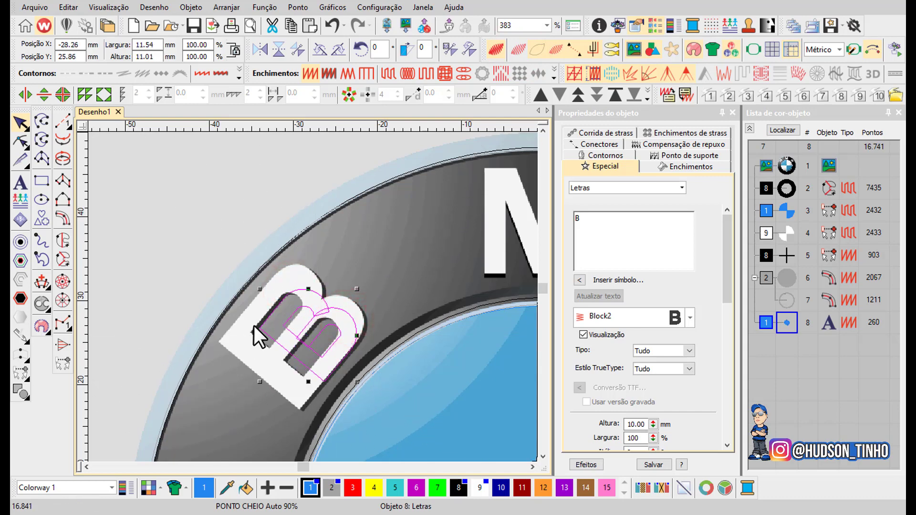
click(162, 276)
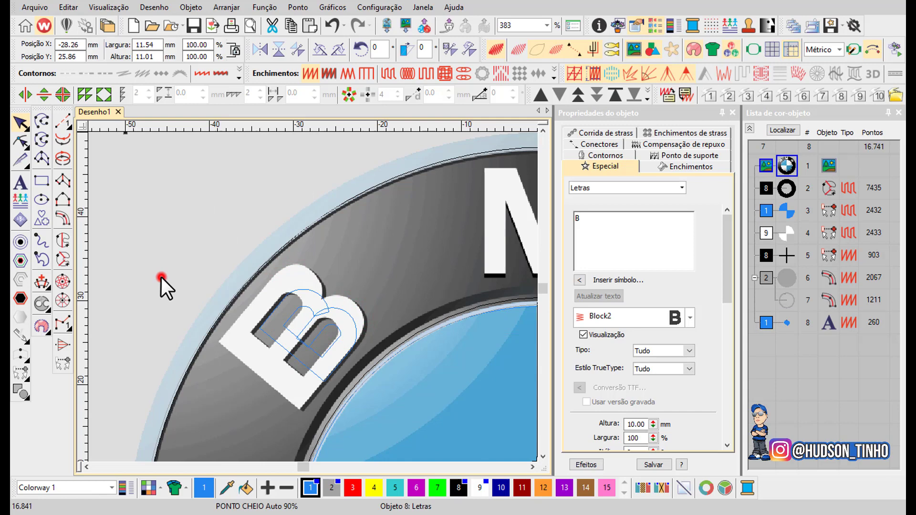
click(302, 306)
click(307, 292)
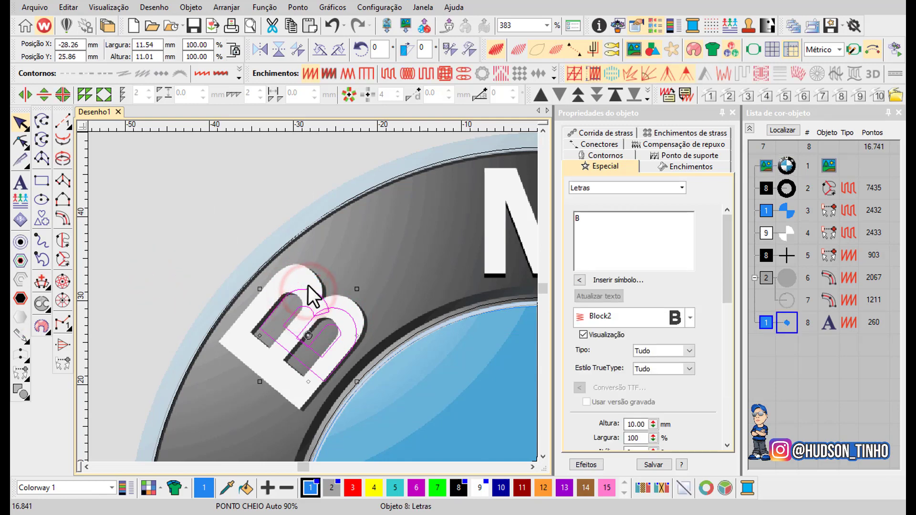
click(303, 289)
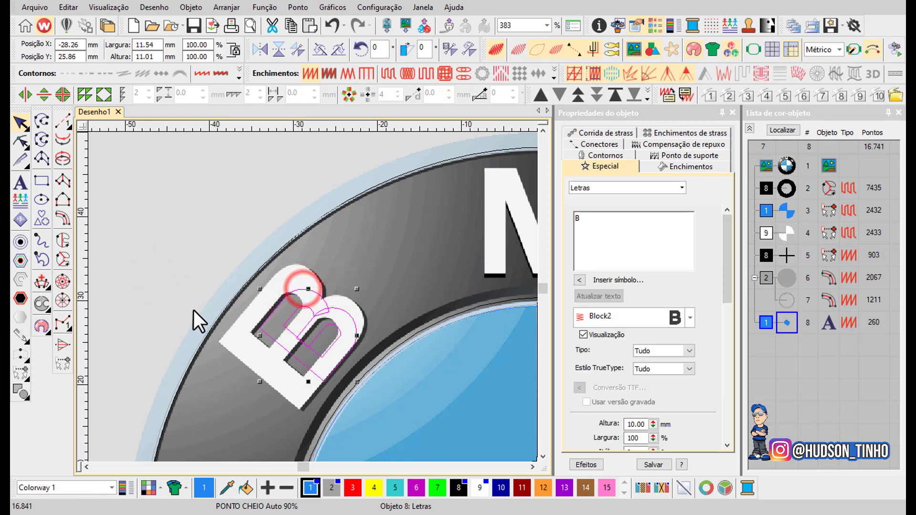
drag(259, 286, 240, 269)
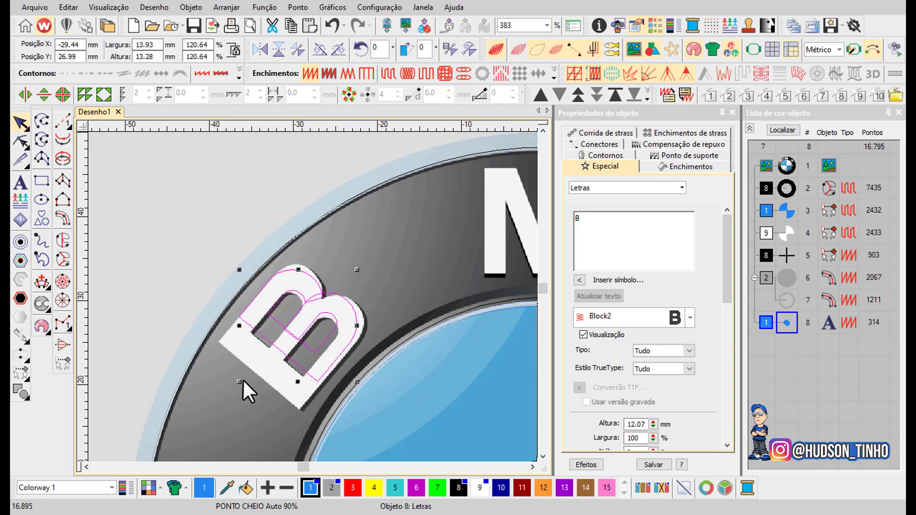
drag(238, 381, 210, 408)
click(272, 336)
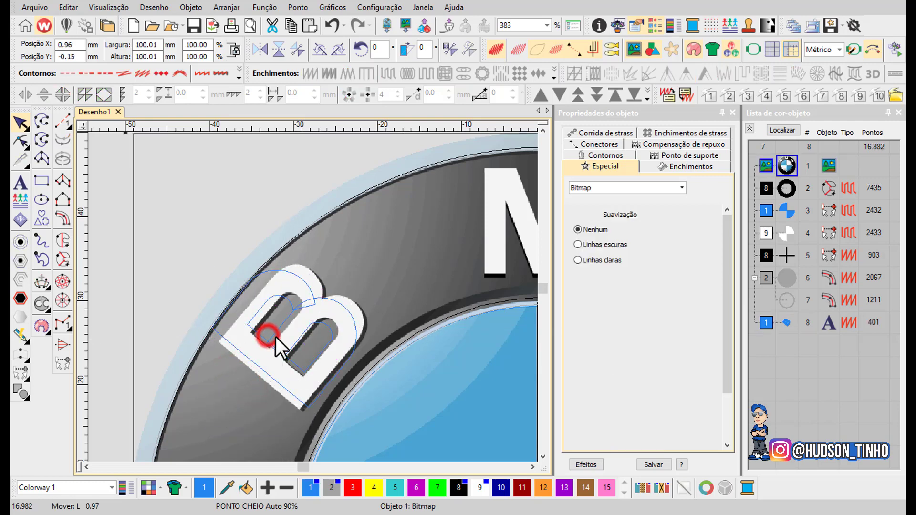
drag(276, 336, 269, 337)
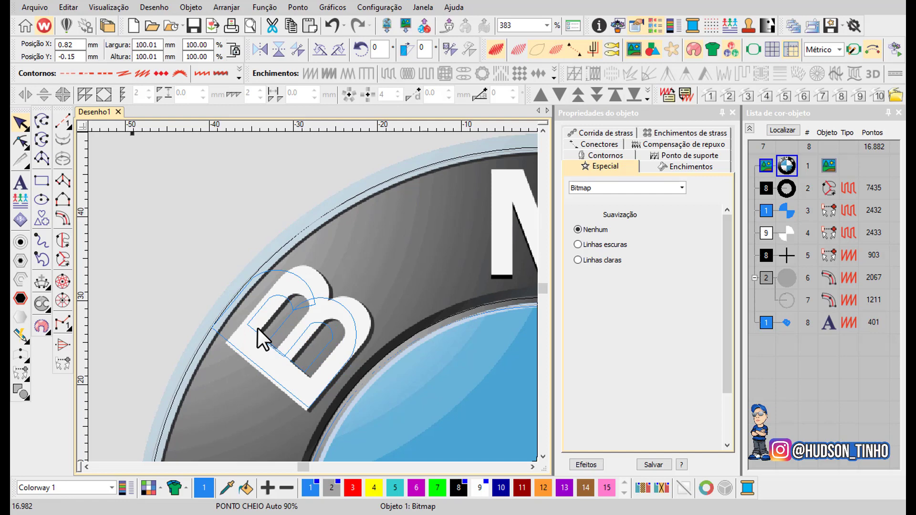
click(306, 296)
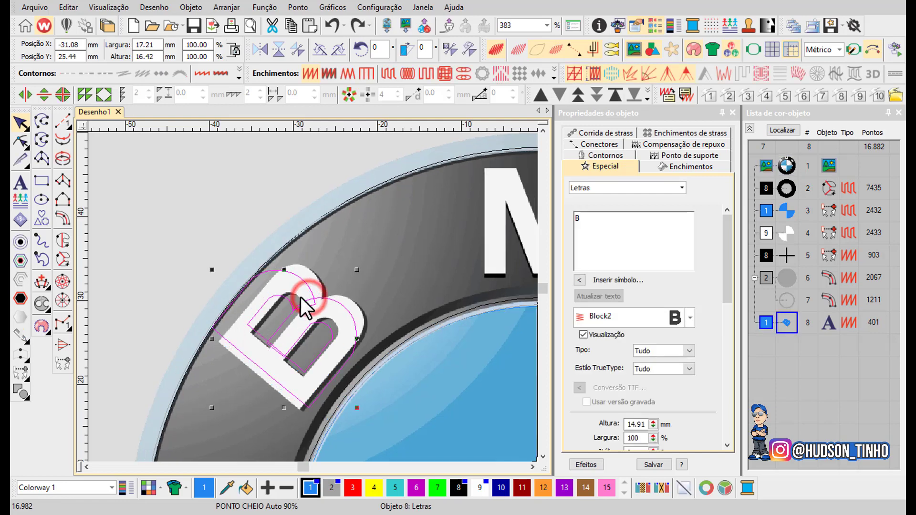
Reduce the letter B to about 13.87 mm high and reposition it over the emblem's B.
drag(301, 297, 325, 296)
drag(221, 405, 224, 385)
mouse_move(234, 329)
mouse_down()
mouse_move(223, 333)
mouse_move(233, 340)
mouse_up()
drag(302, 325, 294, 332)
Replace the single letter B with the widely spaced lettering "B M W" in the Block2 font above the emblem.
scroll(311, 296, down, 4)
scroll(313, 297, up, 5)
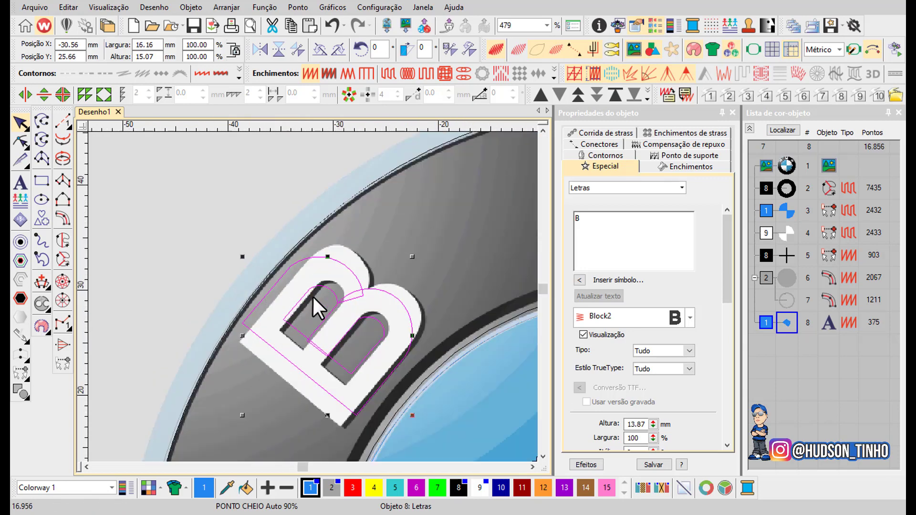
scroll(313, 296, down, 4)
scroll(313, 296, up, 3)
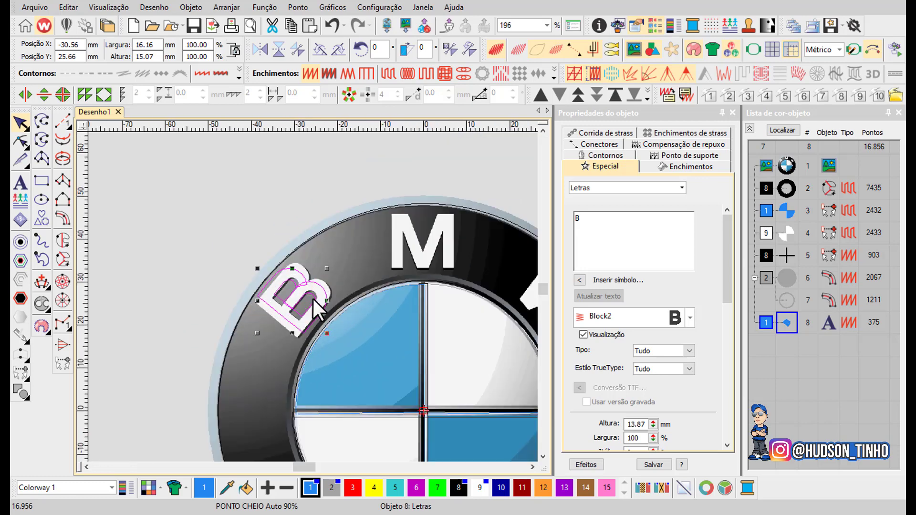
scroll(313, 296, down, 3)
scroll(313, 298, up, 3)
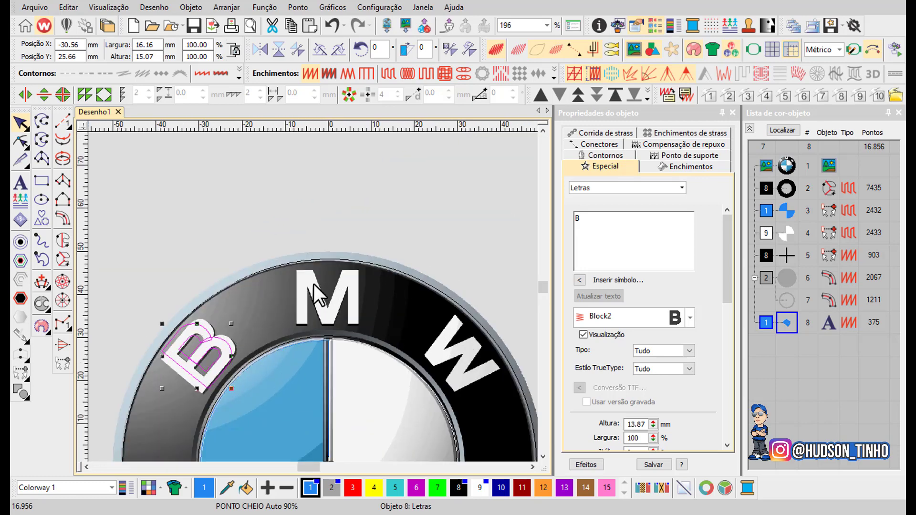
key(Delete)
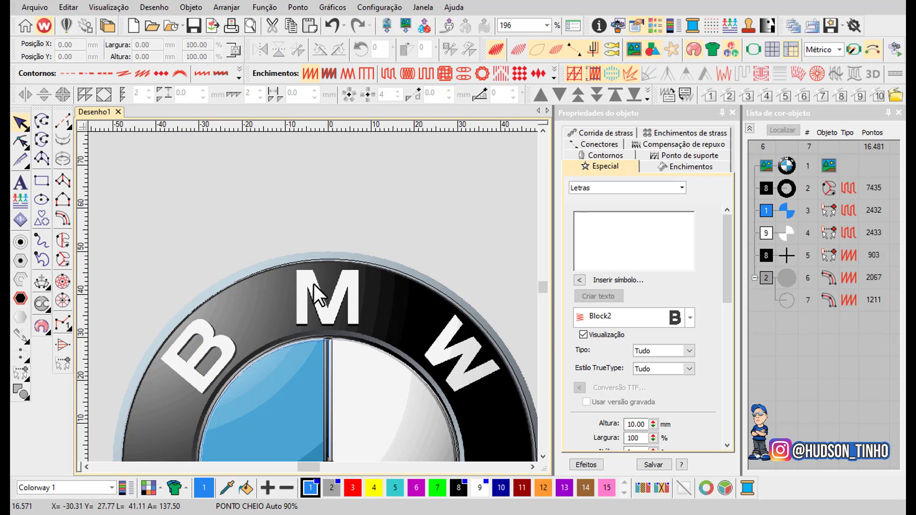
click(22, 180)
click(243, 201)
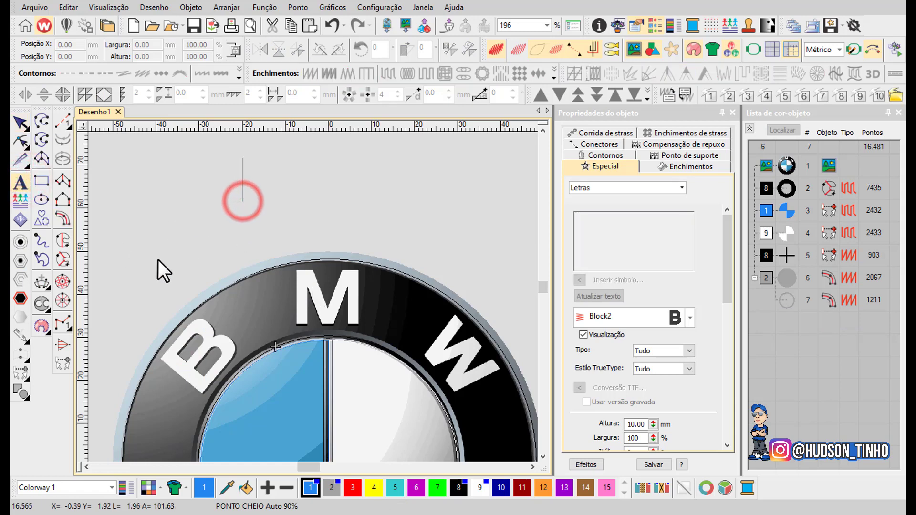
text(B)
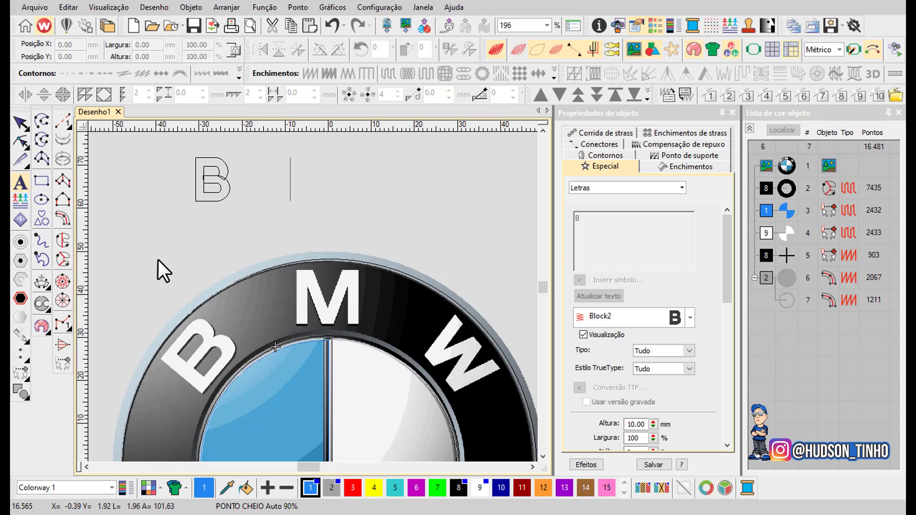
text(  M  )
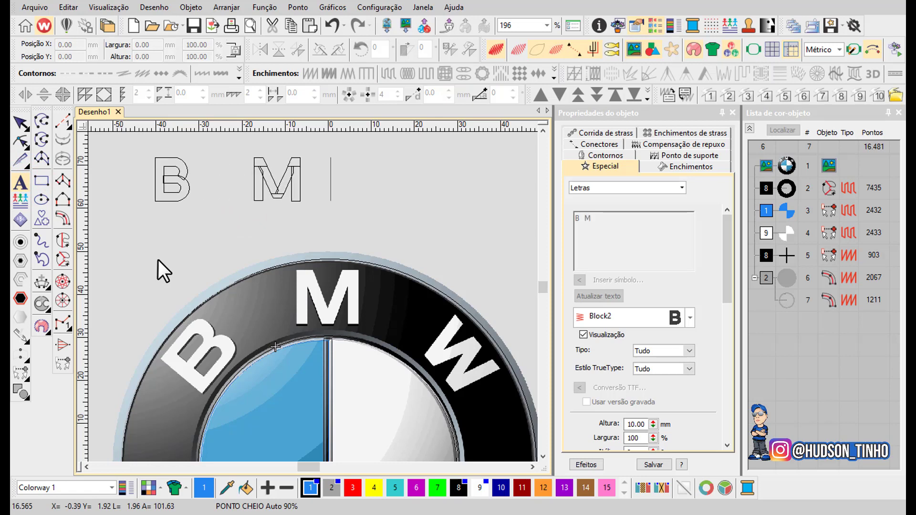
text(W)
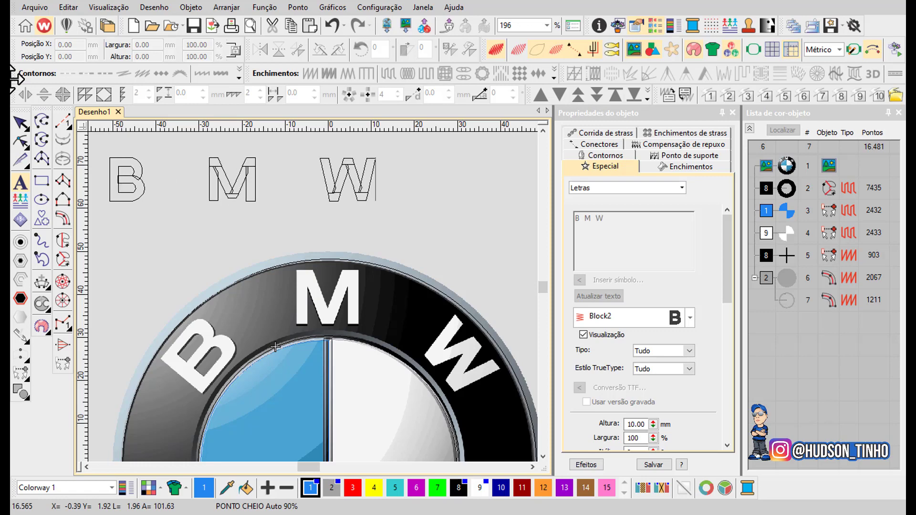
click(21, 115)
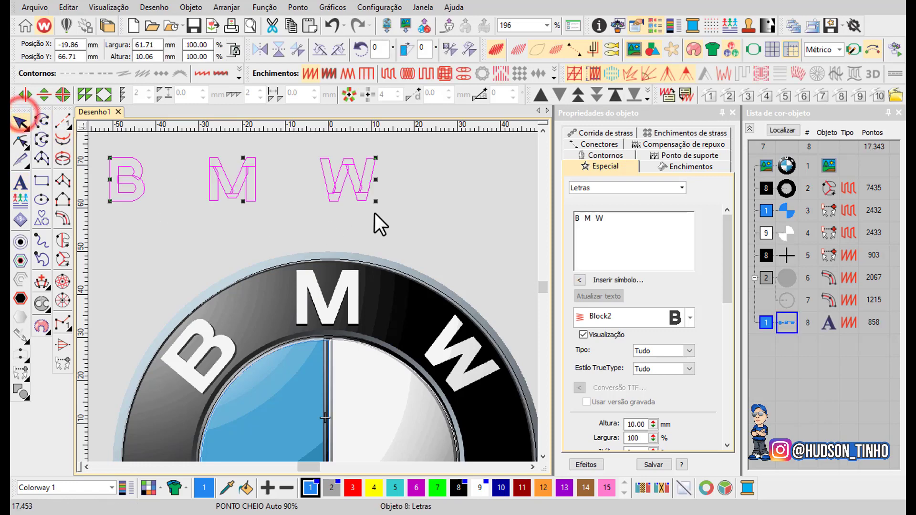
Center the lettering above the emblem and scale it to 12.40 mm high with 91% letter width.
drag(348, 179, 435, 217)
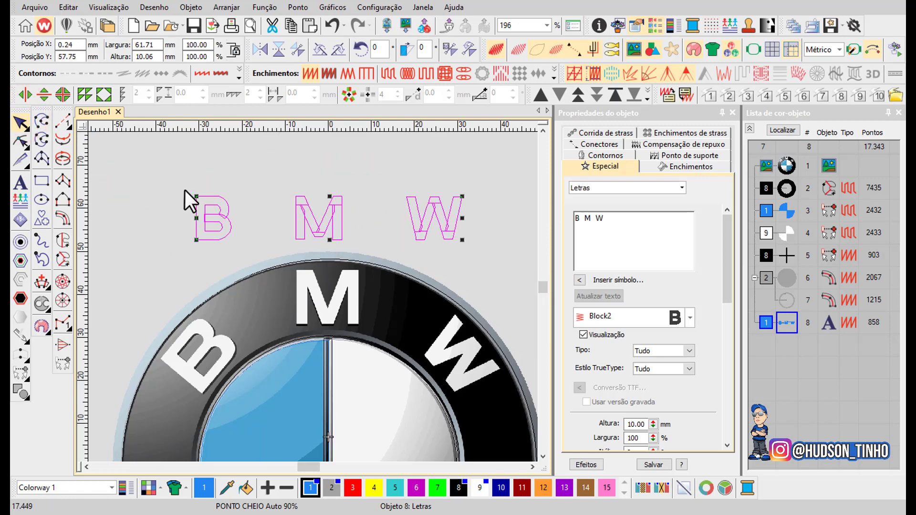
drag(196, 195, 229, 206)
drag(342, 191, 341, 187)
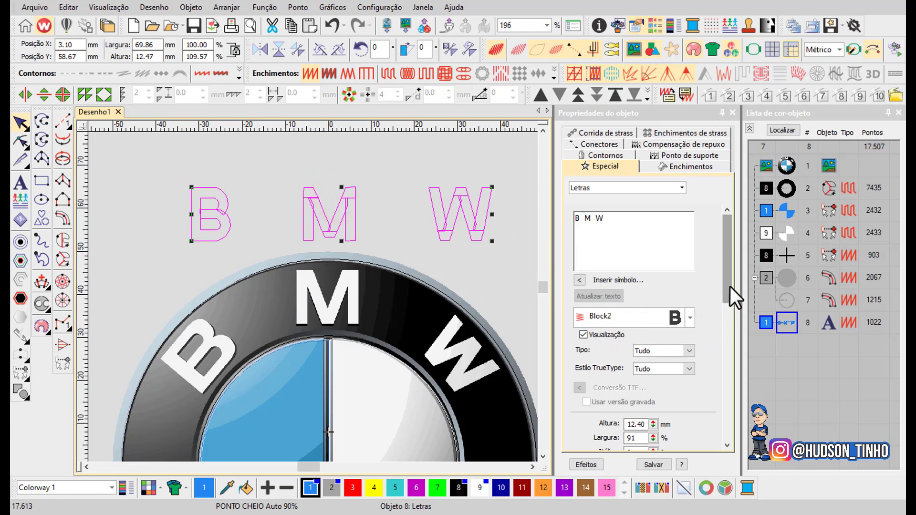
Change the lettering's baseline to Arco SH and move the arched text down onto the black ring.
drag(730, 287, 734, 352)
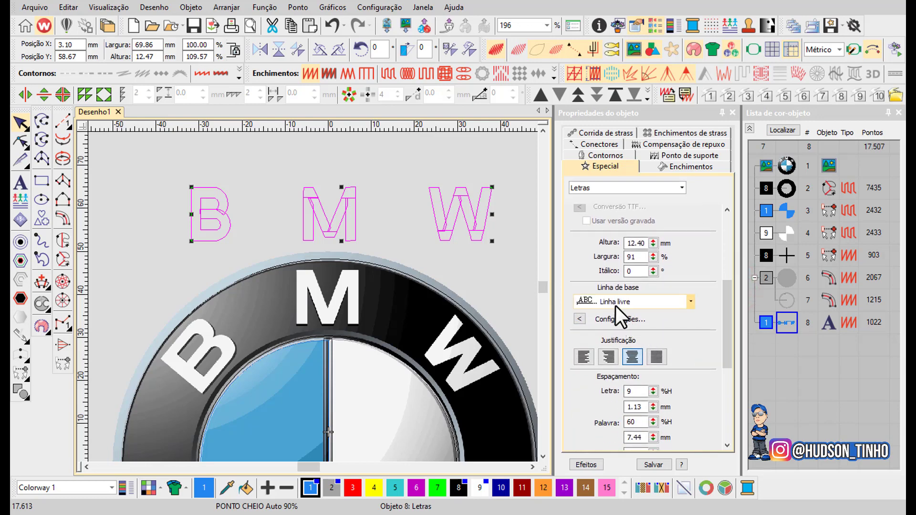
click(692, 301)
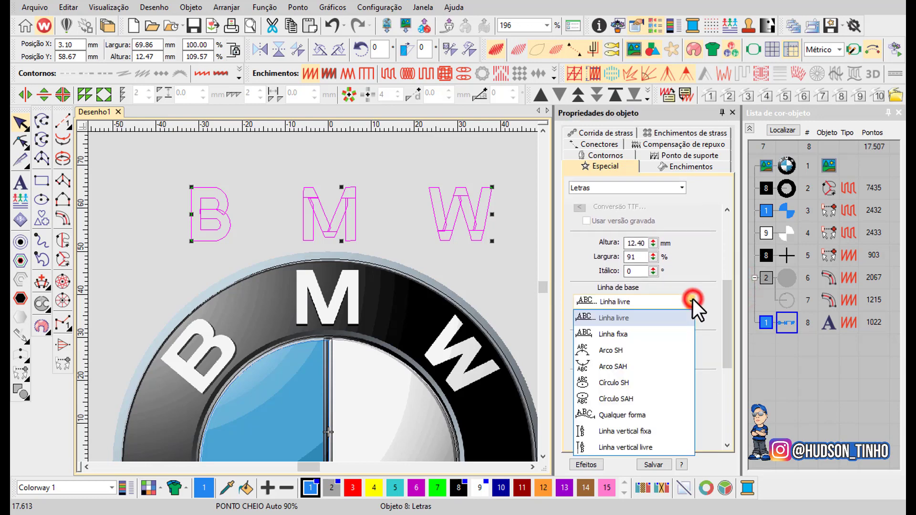
click(622, 351)
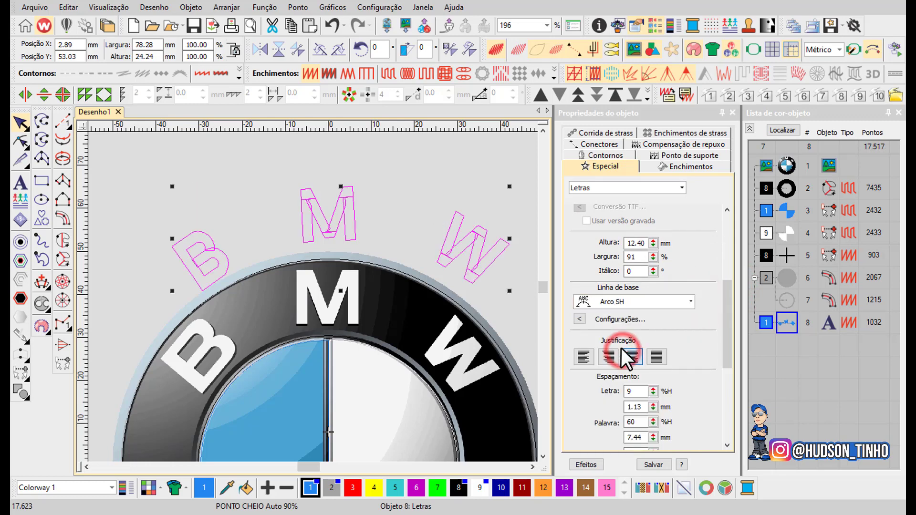
scroll(303, 297, down, 2)
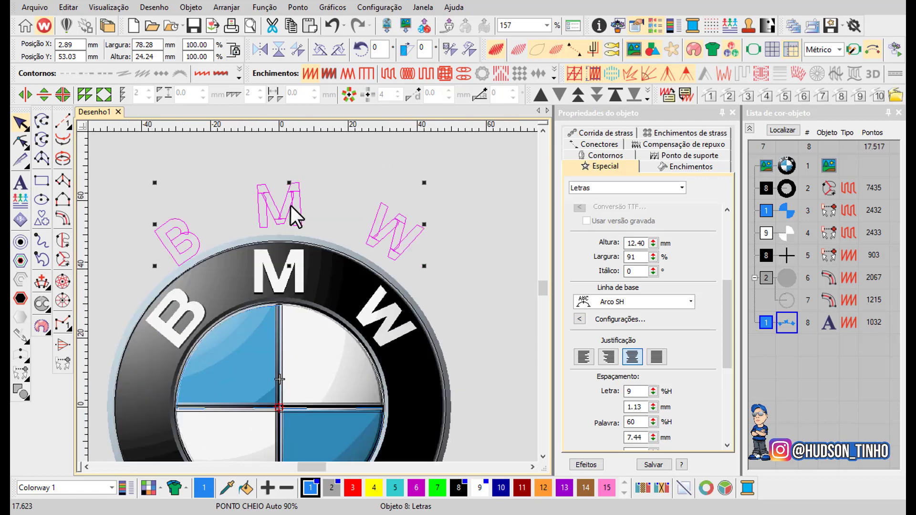
drag(290, 206, 295, 275)
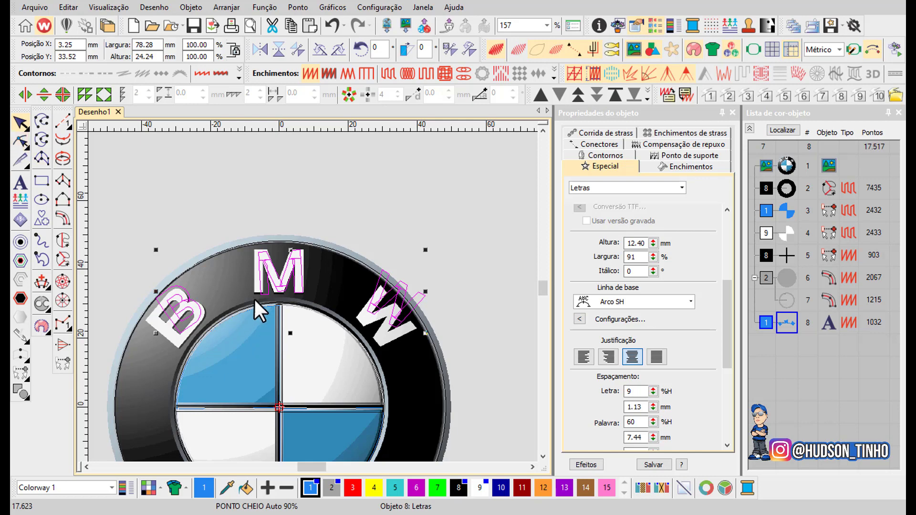
Reshape the lettering's arc baseline to curve more strongly and shift the text so its M lies over the emblem's M.
click(21, 143)
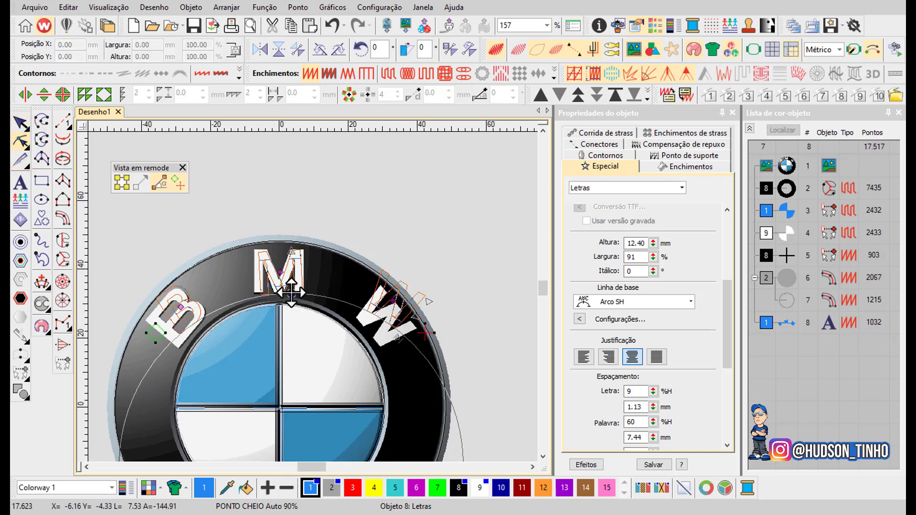
key(1)
key(0)
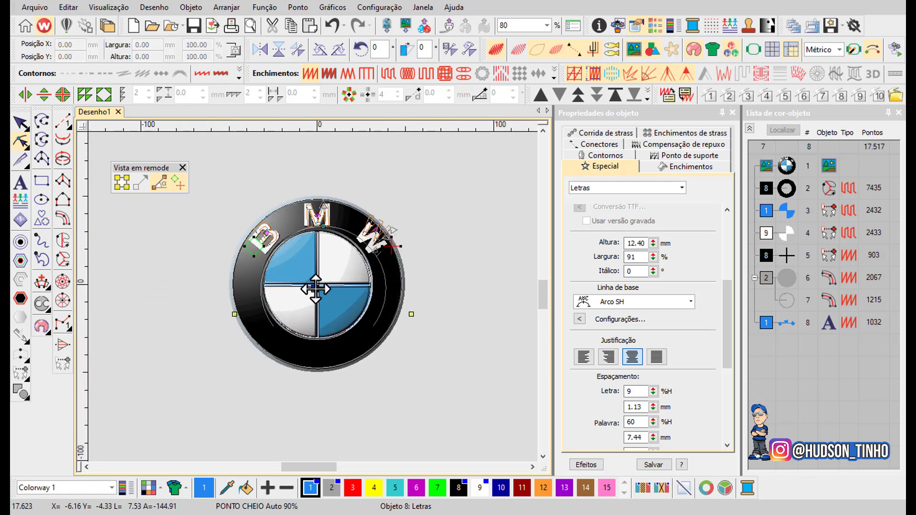
click(313, 285)
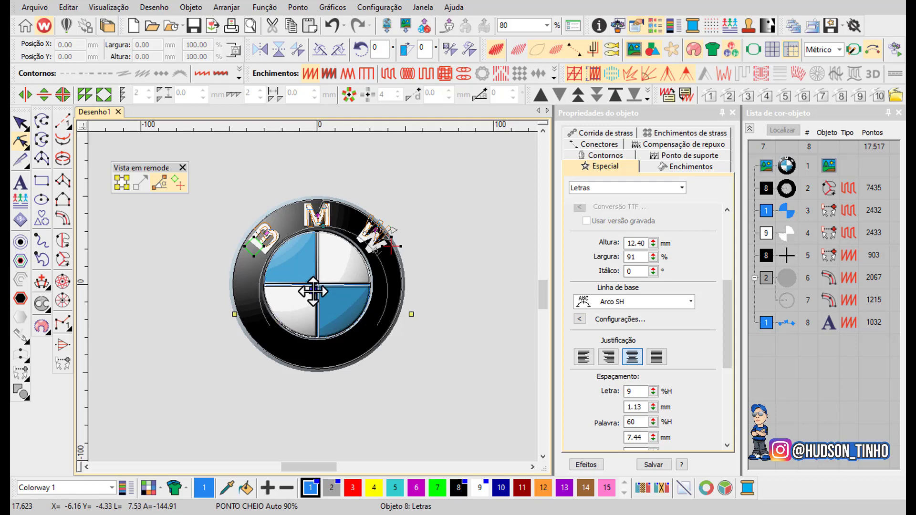
scroll(316, 237, up, 5)
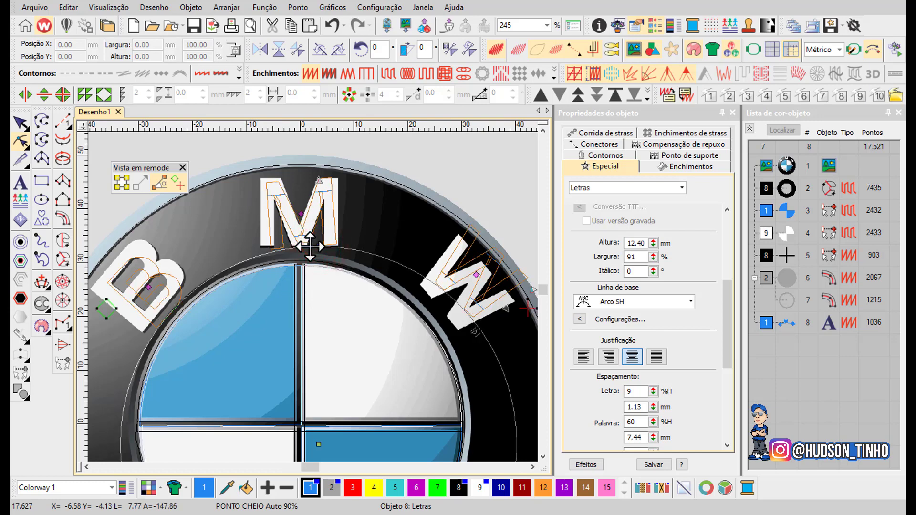
click(23, 120)
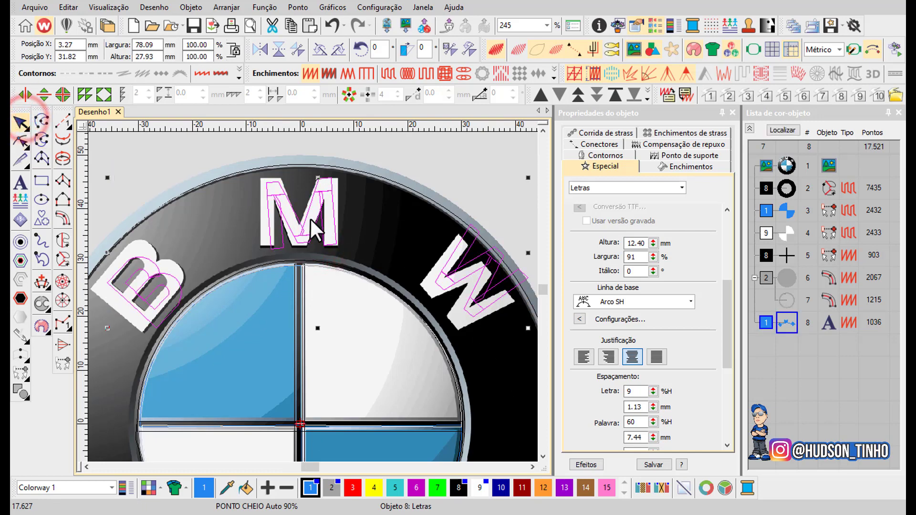
drag(307, 217, 301, 214)
Reshape the lettering's arc baseline by lowering its crest slightly toward the edge of the inner circle.
key(shift+z)
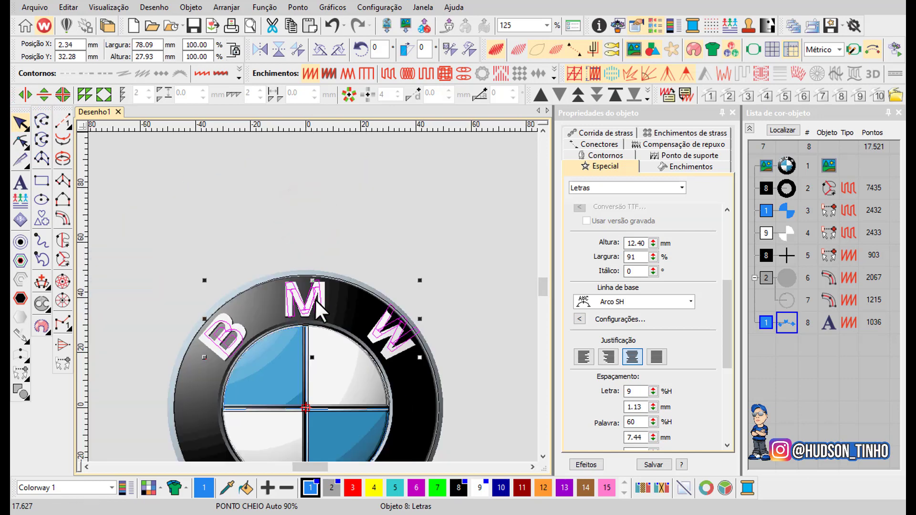
scroll(313, 297, down, 1)
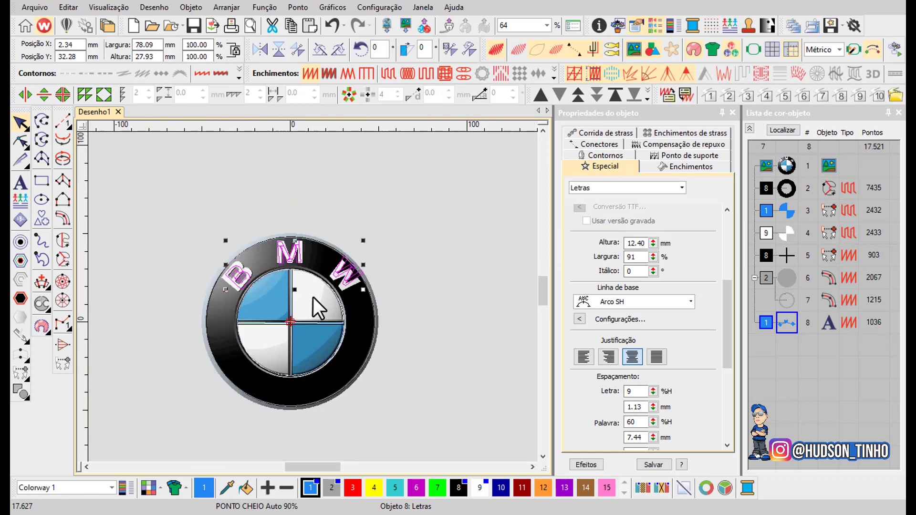
click(20, 141)
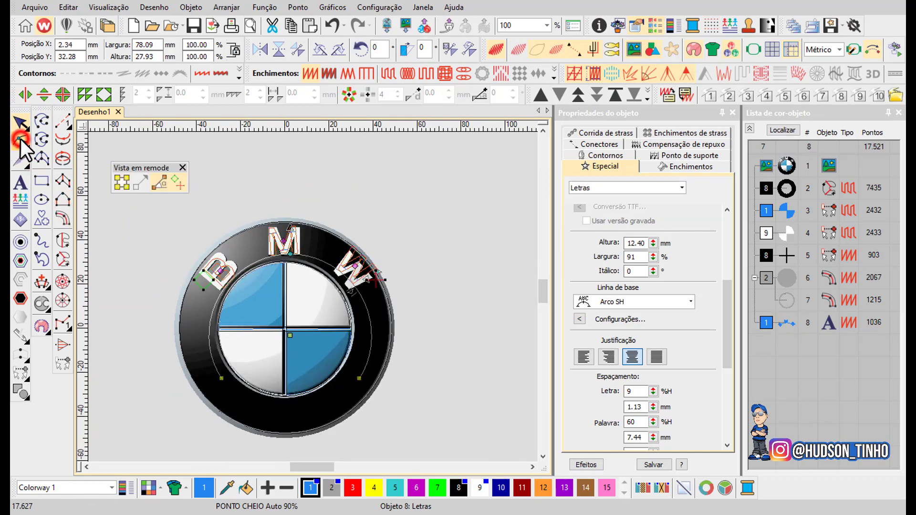
drag(289, 252, 287, 260)
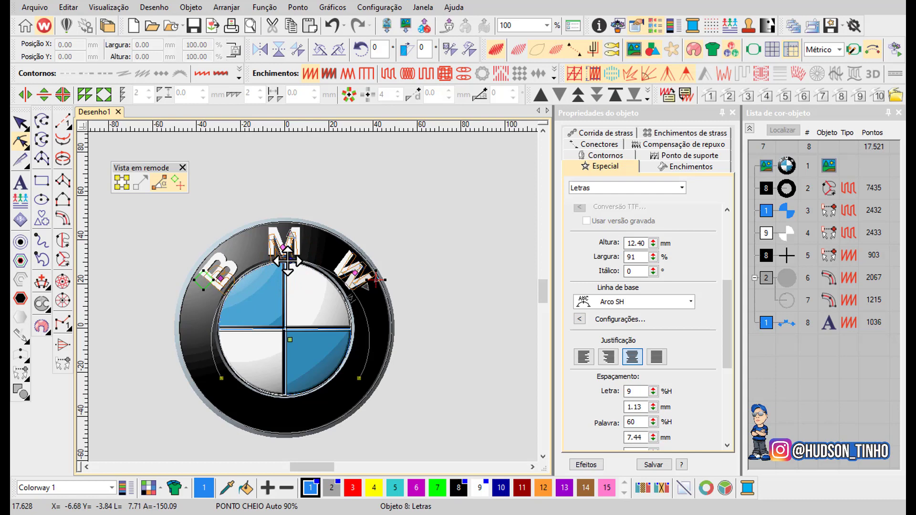
scroll(201, 259, up, 2)
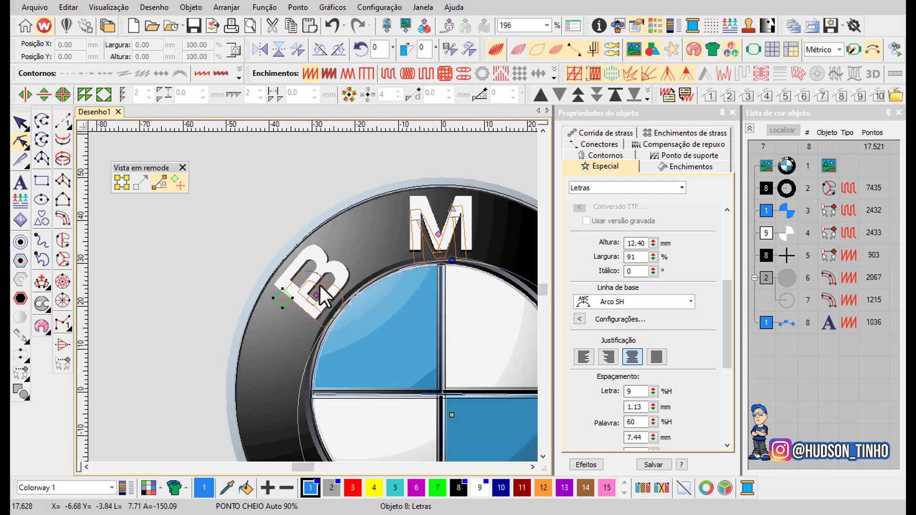
scroll(319, 285, down, 2)
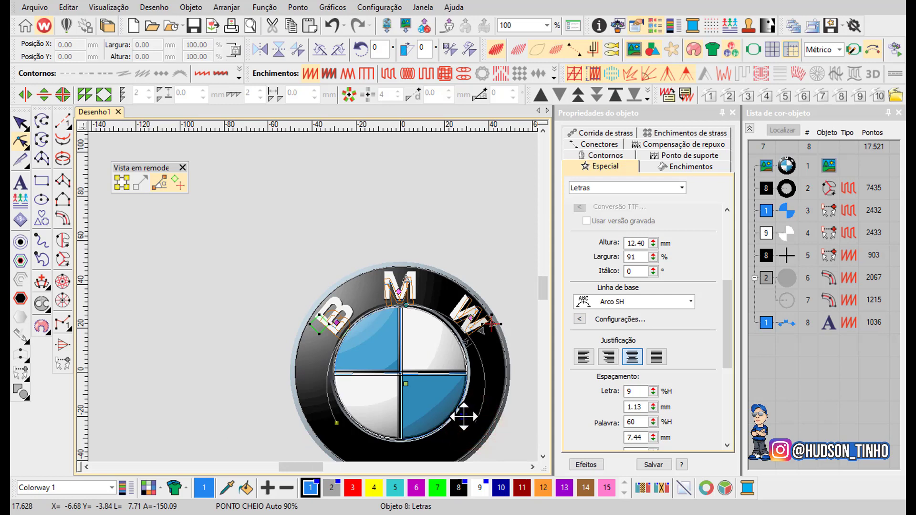
Tighten the lettering's arc baseline and place its centre close to the emblem's cross centre so the curve follows the inner circle.
drag(464, 417, 475, 422)
drag(405, 386, 406, 371)
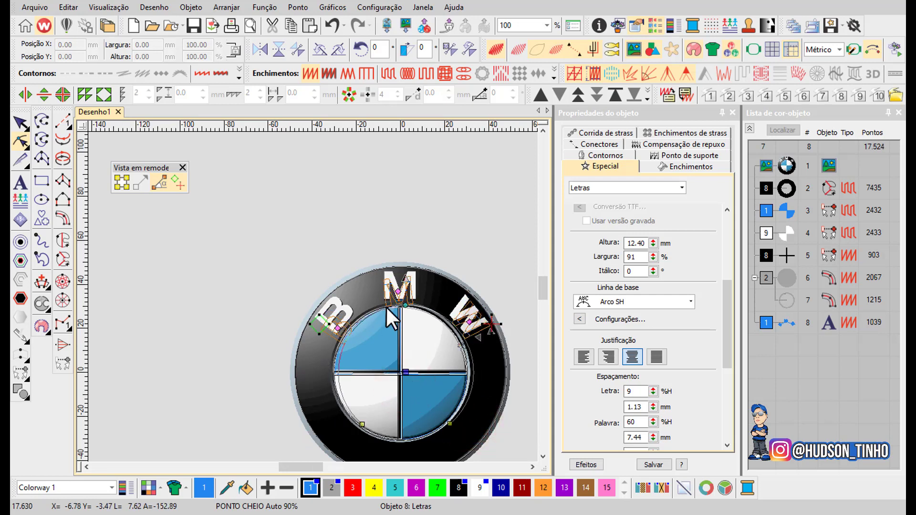
click(401, 370)
drag(401, 370, 401, 367)
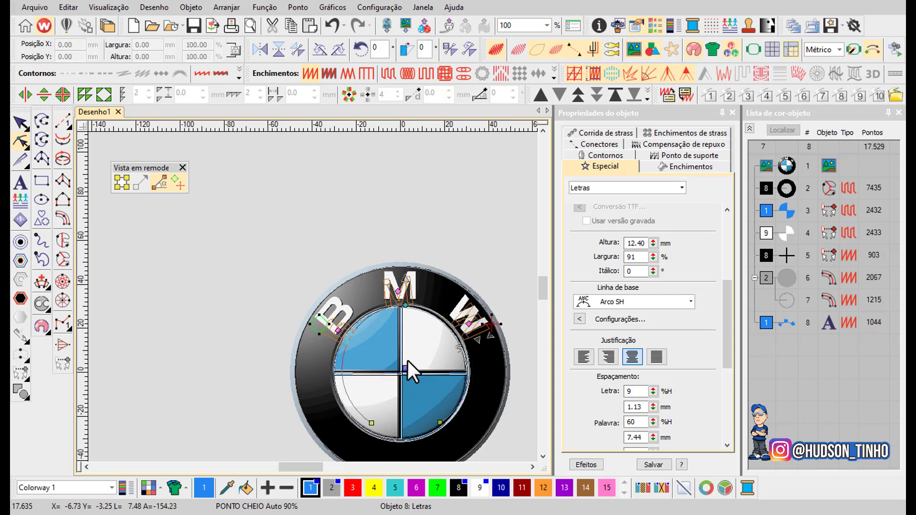
drag(405, 369, 399, 374)
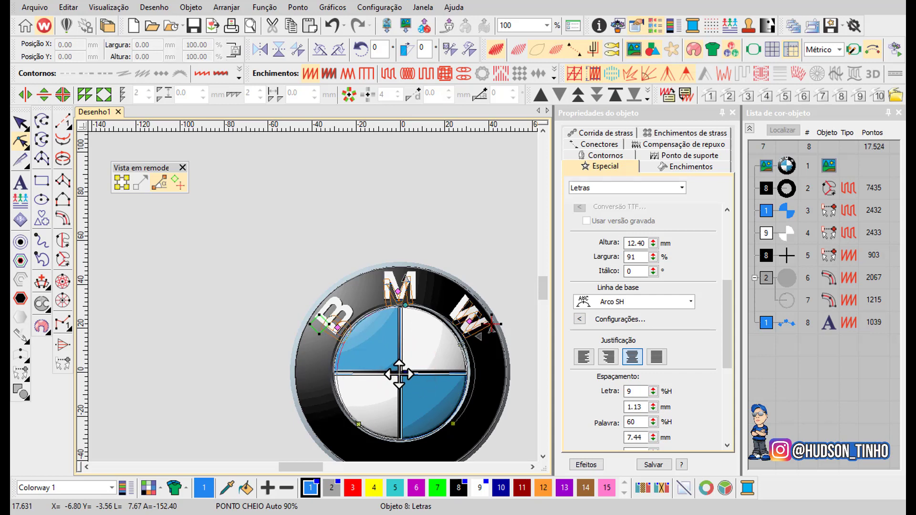
click(20, 123)
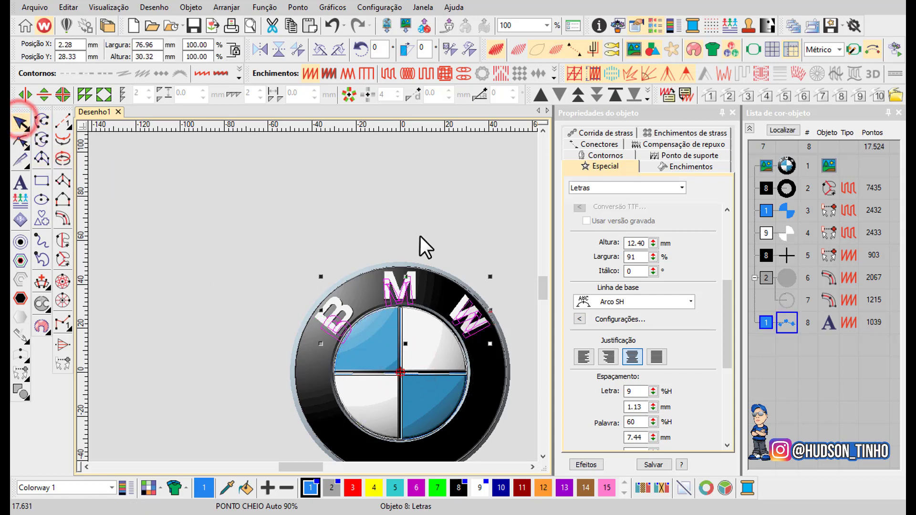
Switch to the realistic stitch view, nudge the lettering slightly up and left, and rotate it slightly clockwise.
click(513, 50)
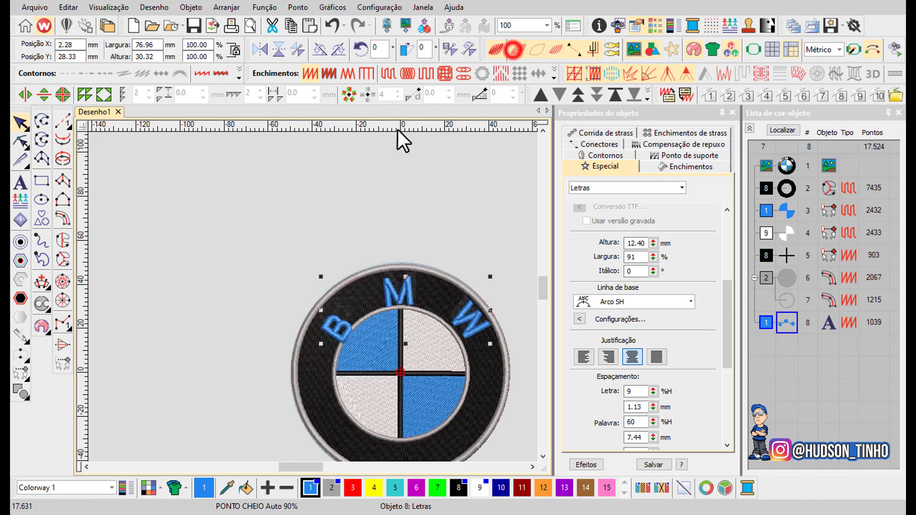
scroll(312, 296, up, 4)
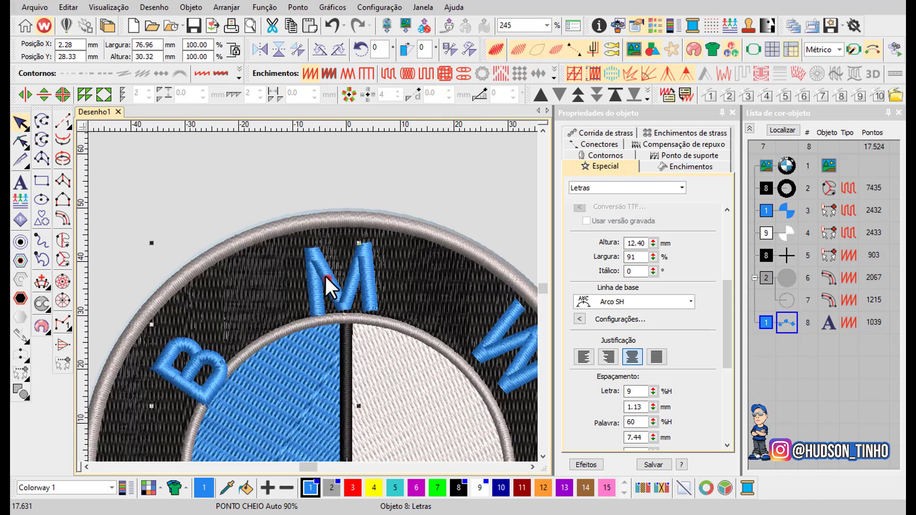
drag(325, 275, 322, 273)
scroll(321, 273, down, 5)
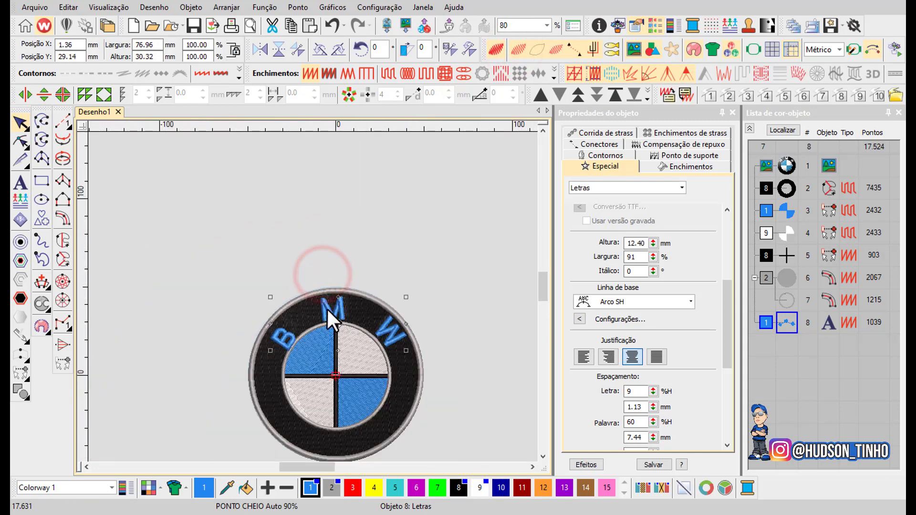
click(329, 310)
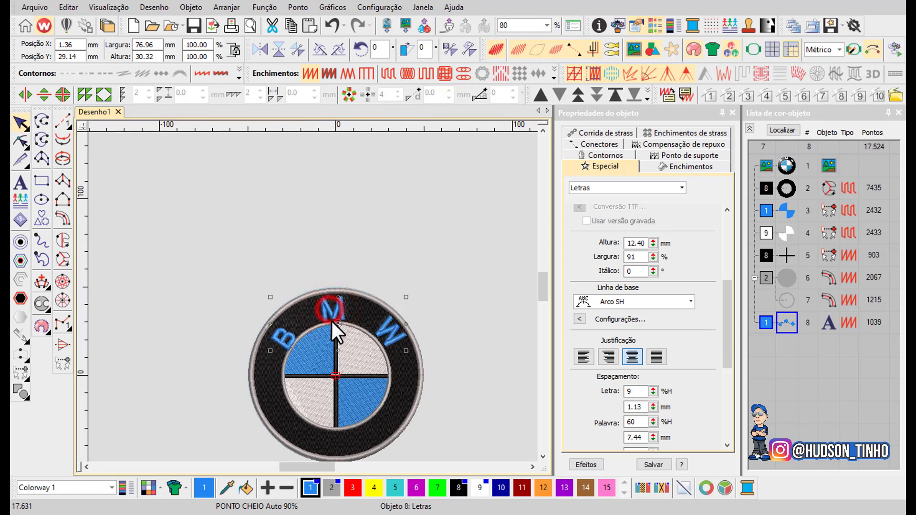
drag(406, 296, 409, 300)
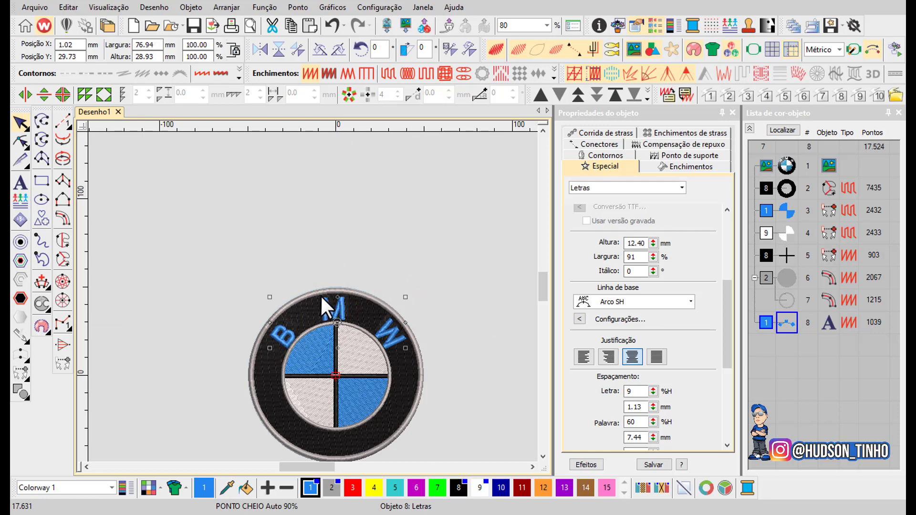
scroll(312, 296, up, 2)
click(205, 231)
scroll(287, 305, up, 2)
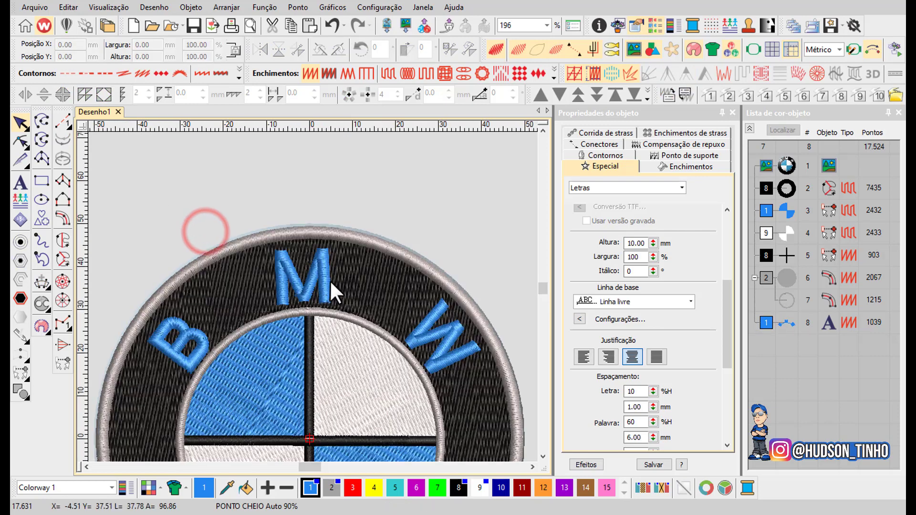
Shift the lettering slightly right and up on the black ring and rotate it a little further clockwise.
click(326, 274)
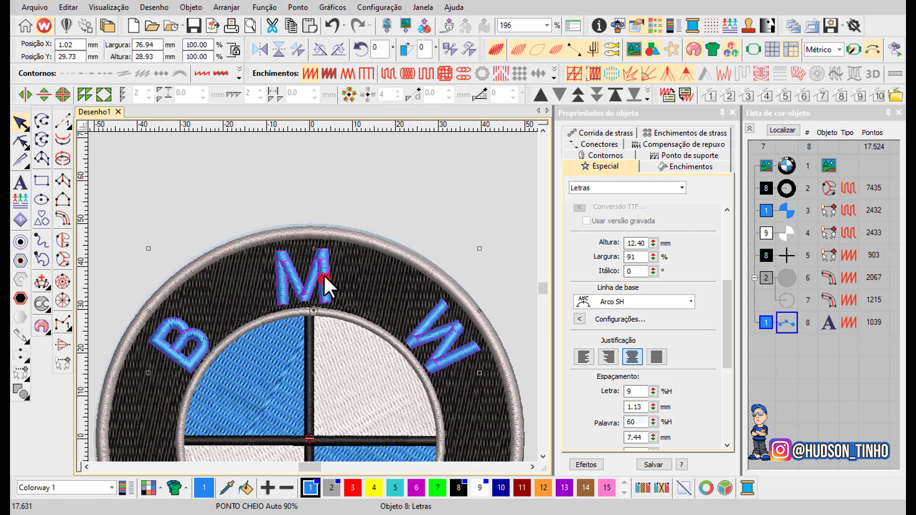
click(266, 186)
scroll(315, 377, down, 4)
scroll(308, 291, up, 2)
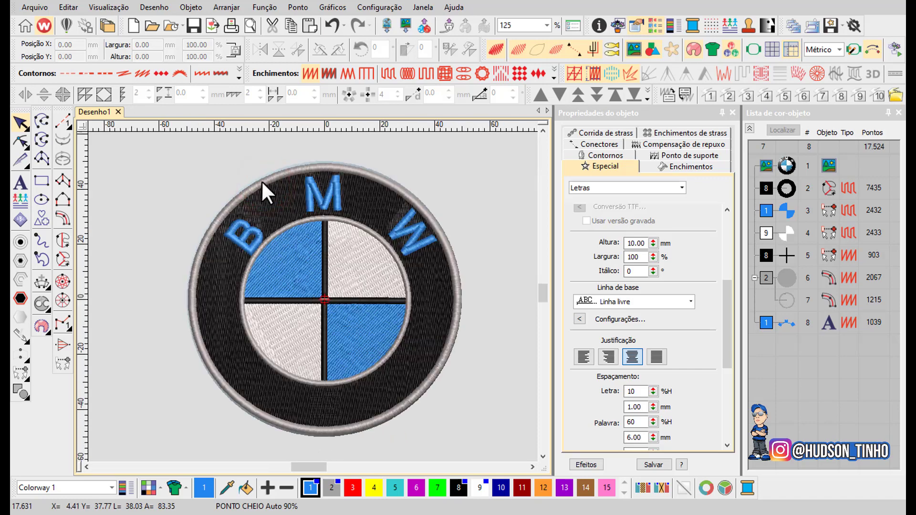
click(251, 228)
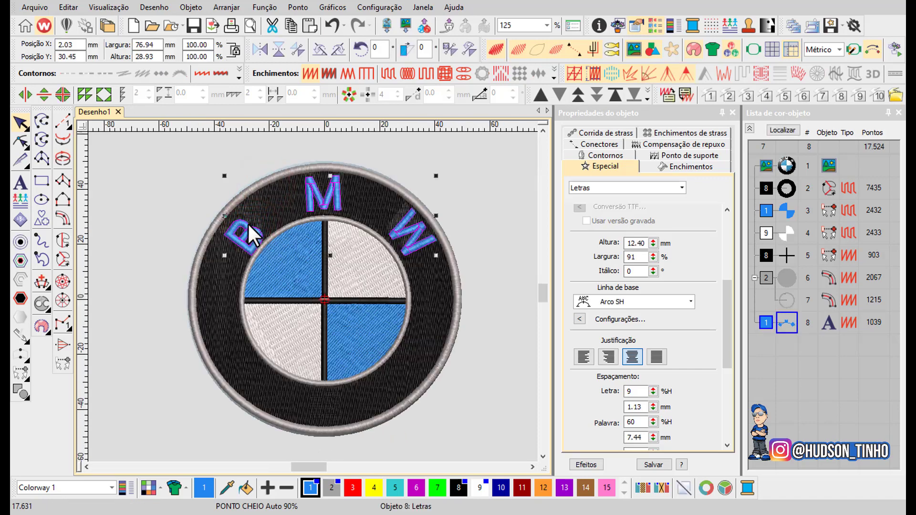
click(245, 224)
mouse_move(224, 253)
mouse_down()
mouse_move(229, 259)
mouse_move(219, 245)
mouse_up()
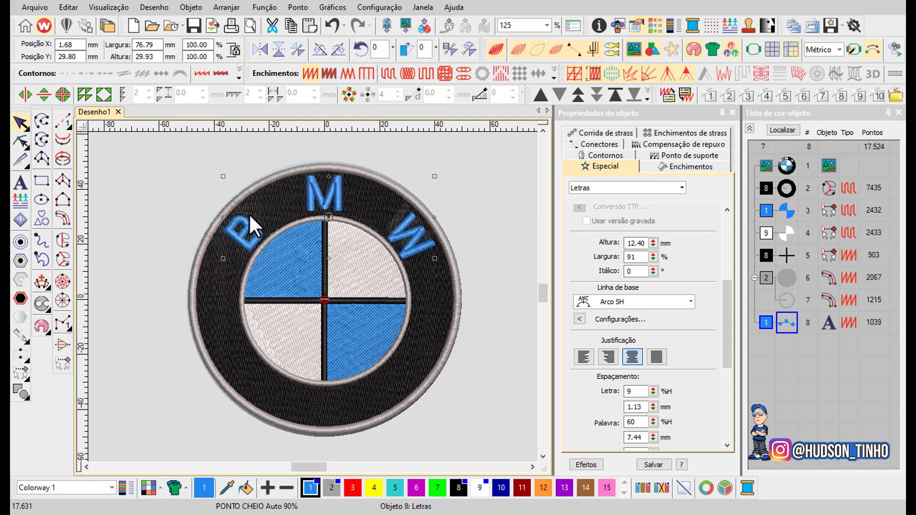
click(242, 142)
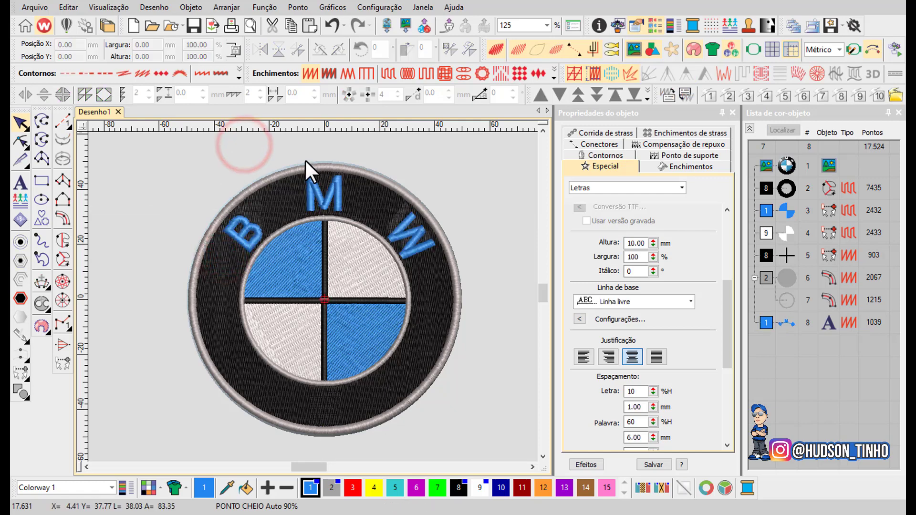
click(277, 143)
Recolor the "B M W" lettering with white thread color 9.
click(337, 194)
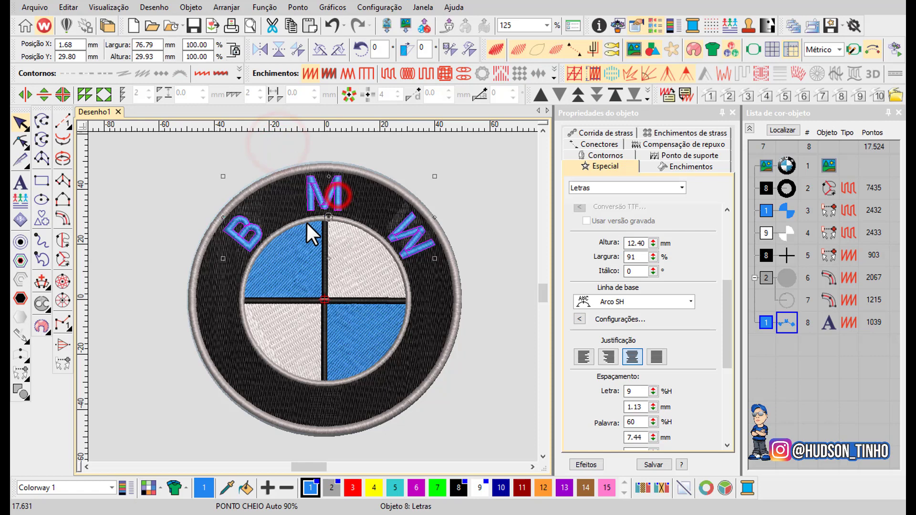
click(479, 488)
click(197, 149)
scroll(312, 293, down, 1)
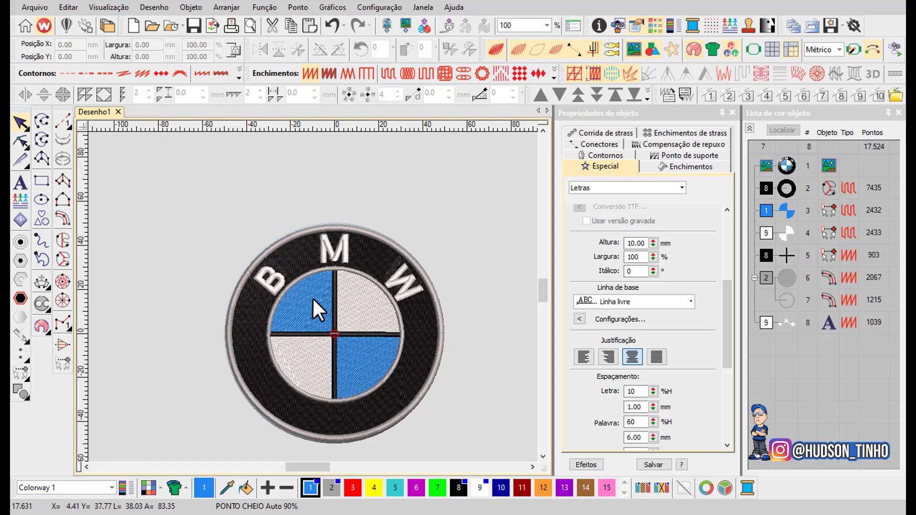
Select all Tatami objects by stitch type and change their backstitch (Pesponto) to the second style.
click(69, 7)
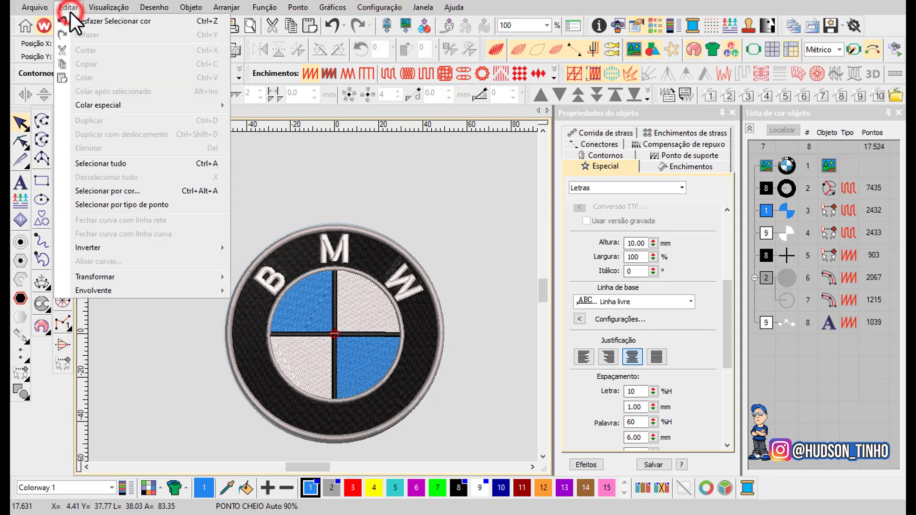
click(113, 204)
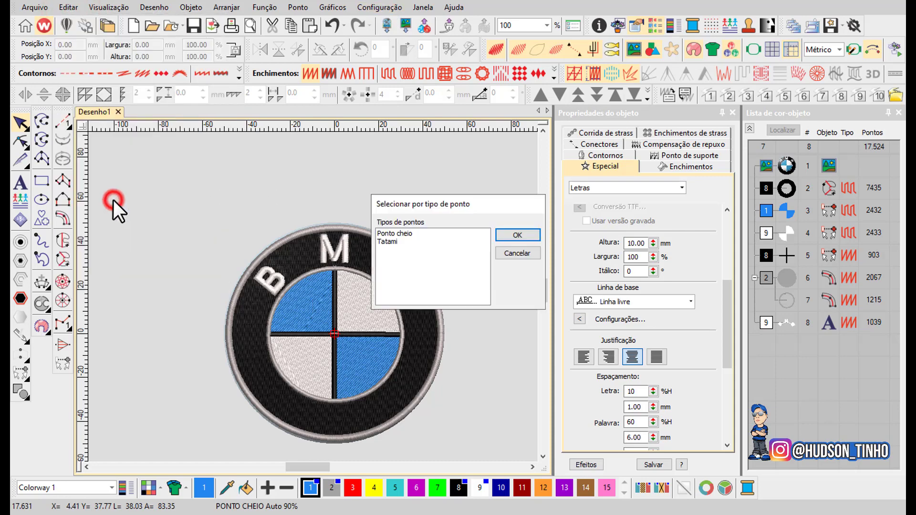
click(378, 243)
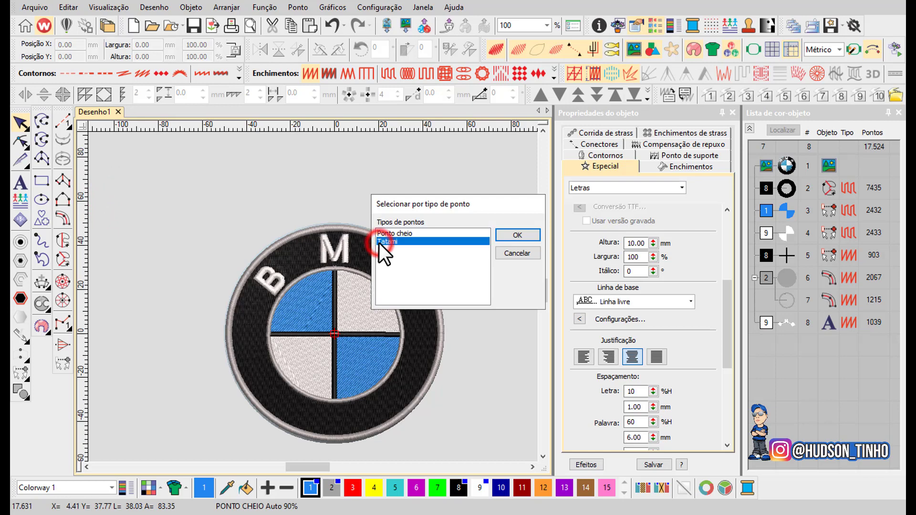
click(518, 235)
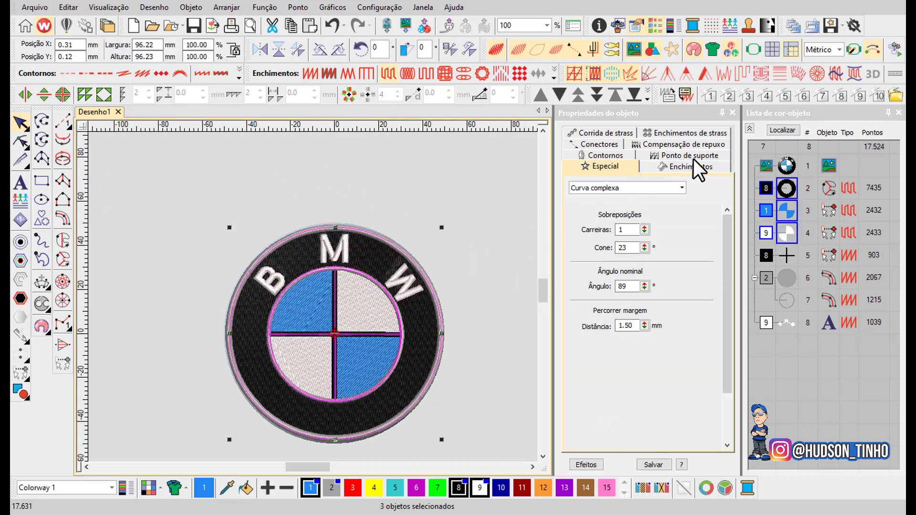
click(674, 169)
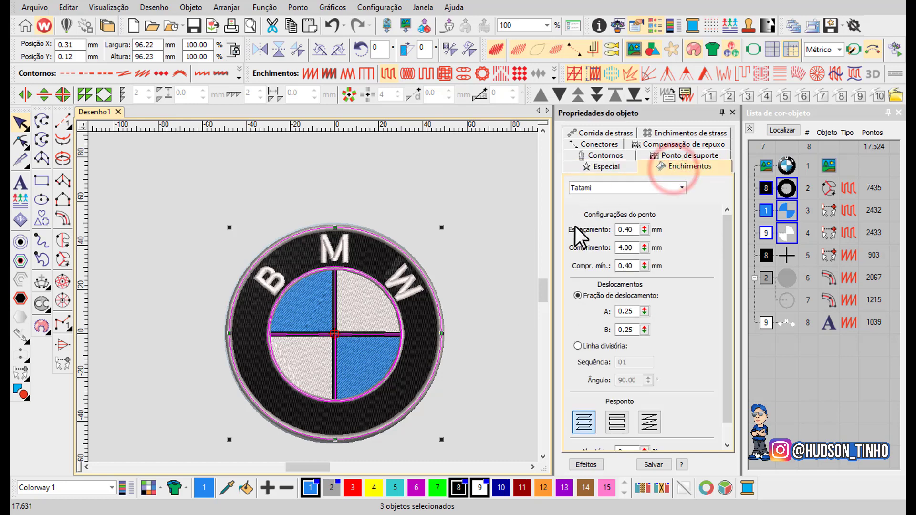
click(616, 422)
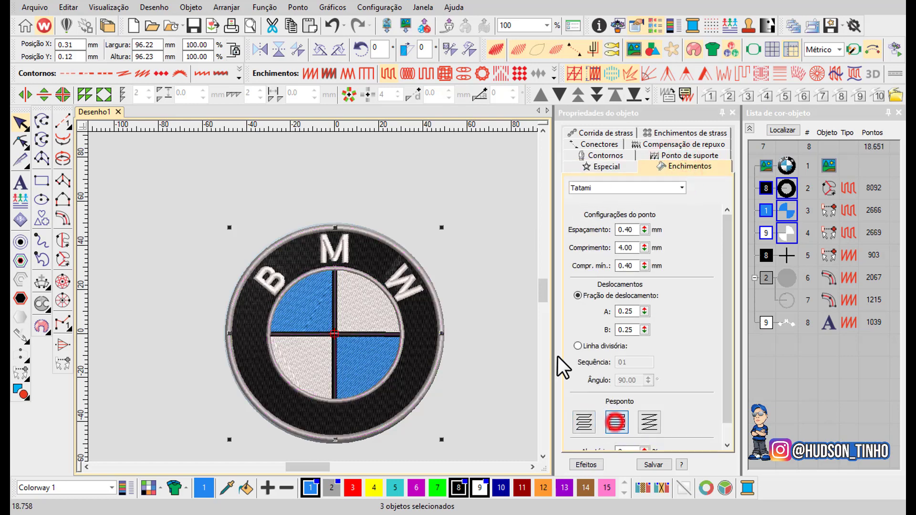
Choose Ponto corrido para borda as the Tatami fills' first underlay type and set their pull compensation to 0.52 mm.
click(669, 154)
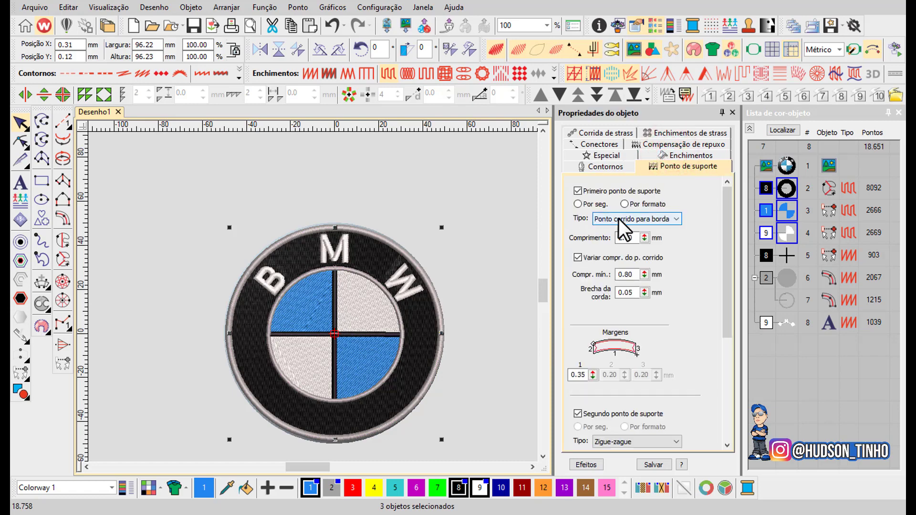
click(638, 217)
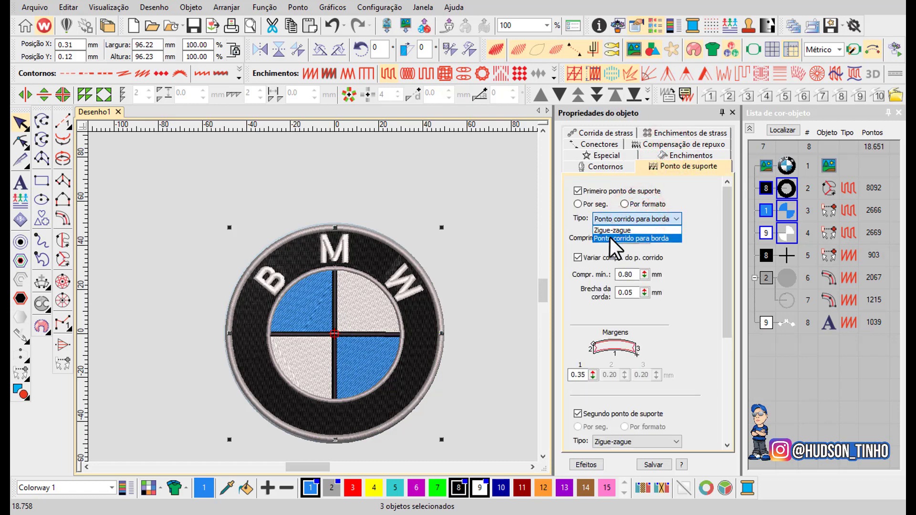
click(610, 237)
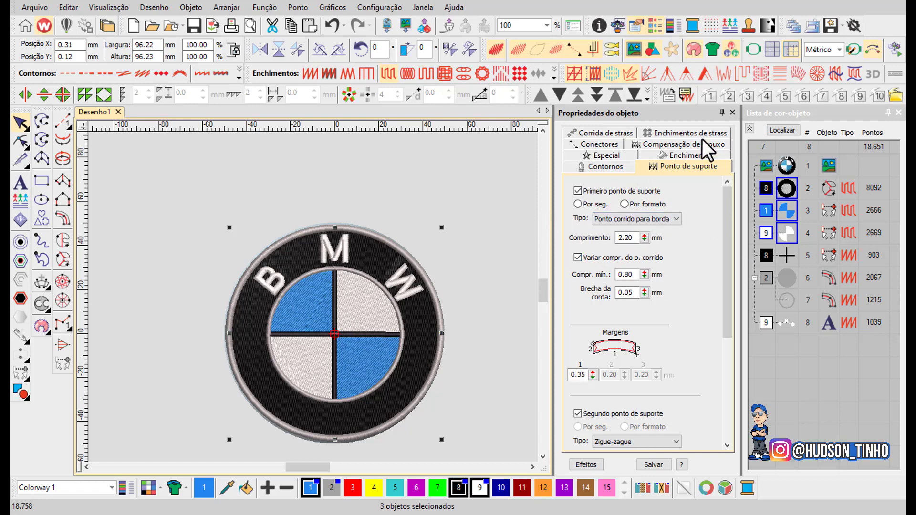
click(682, 145)
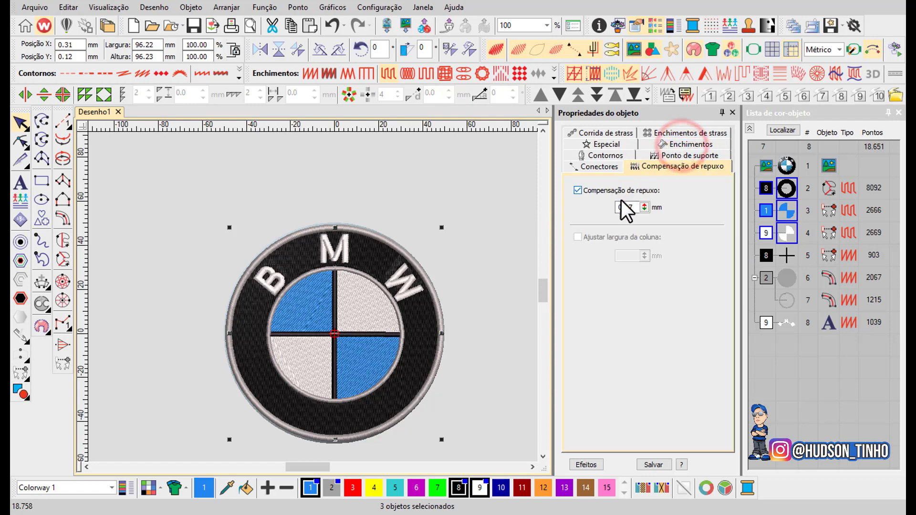
drag(646, 210, 589, 163)
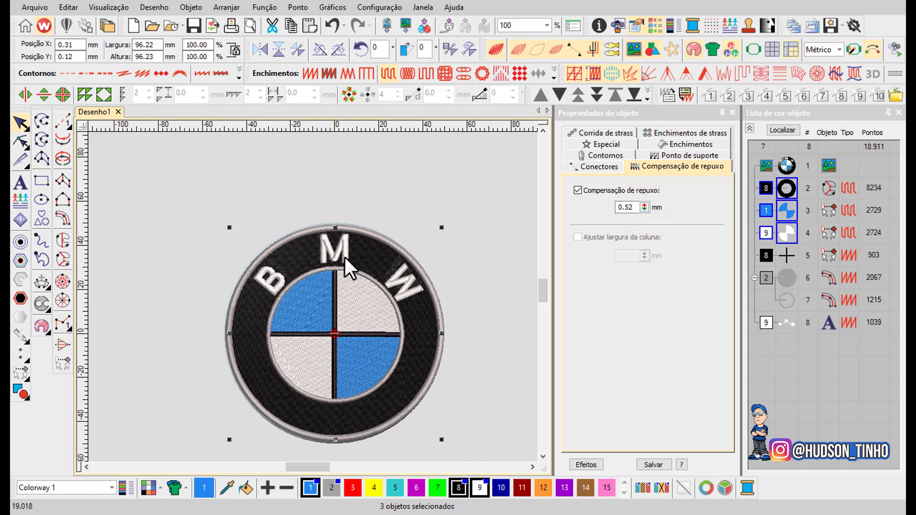
scroll(331, 259, up, 1)
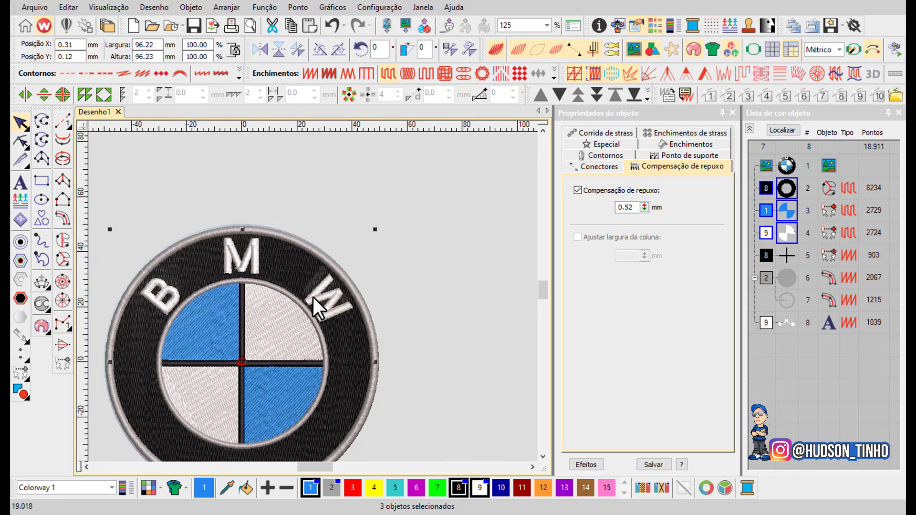
Reshape the blue quadrants' fill, moving its start point counterclockwise along the inner circle's upper edge and its end point to the emblem's centre.
scroll(226, 367, up, 2)
scroll(248, 204, down, 3)
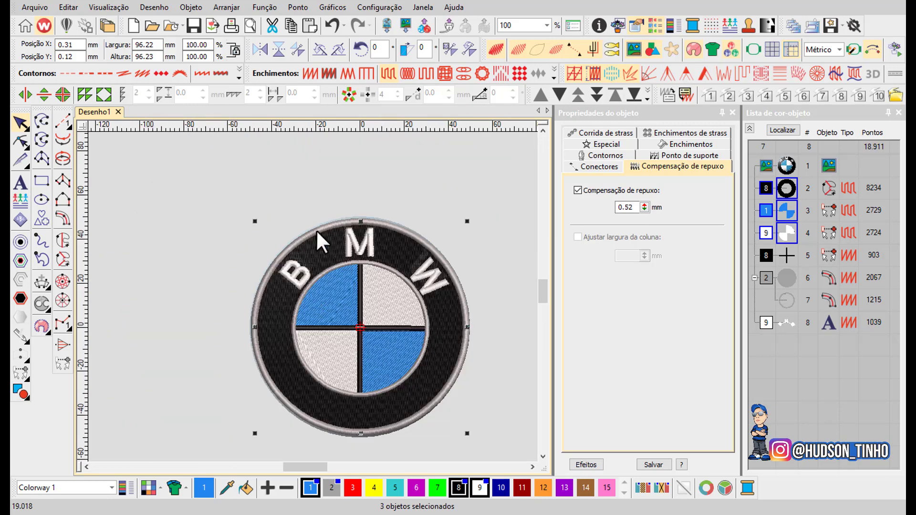
scroll(333, 248, up, 1)
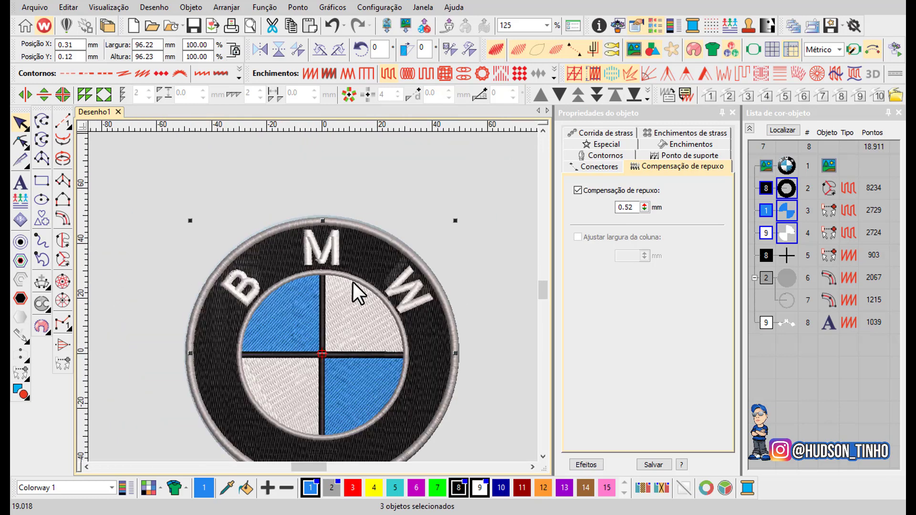
click(196, 164)
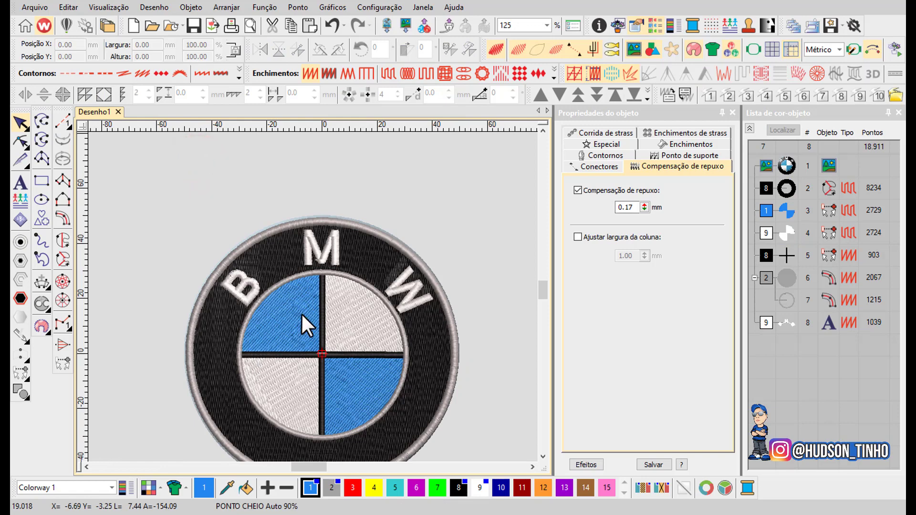
scroll(312, 296, up, 2)
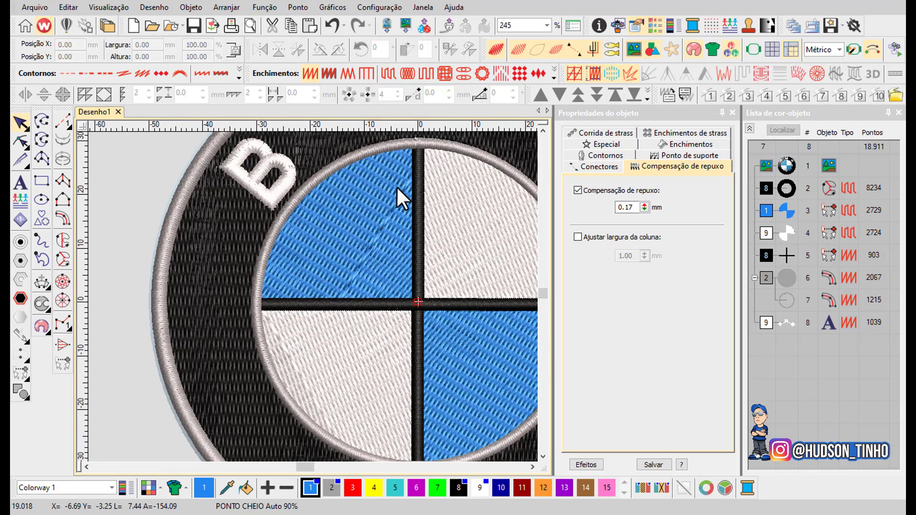
click(370, 213)
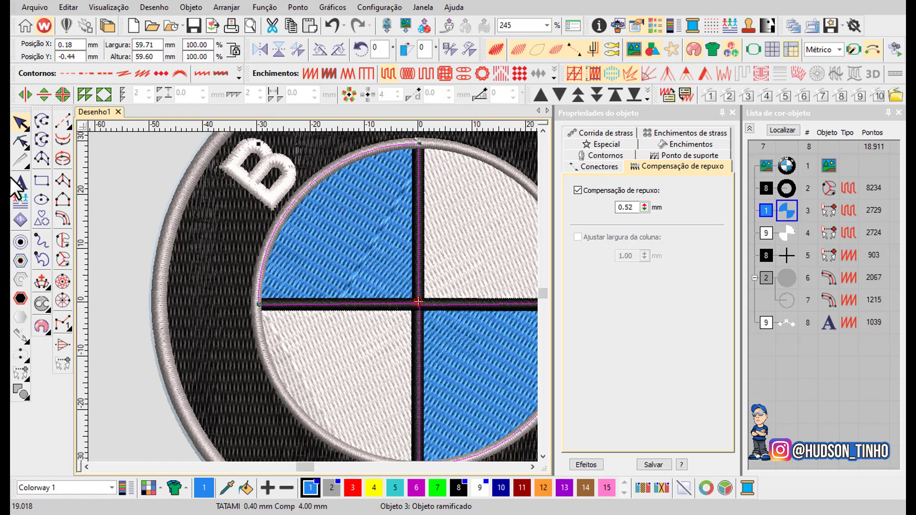
click(20, 146)
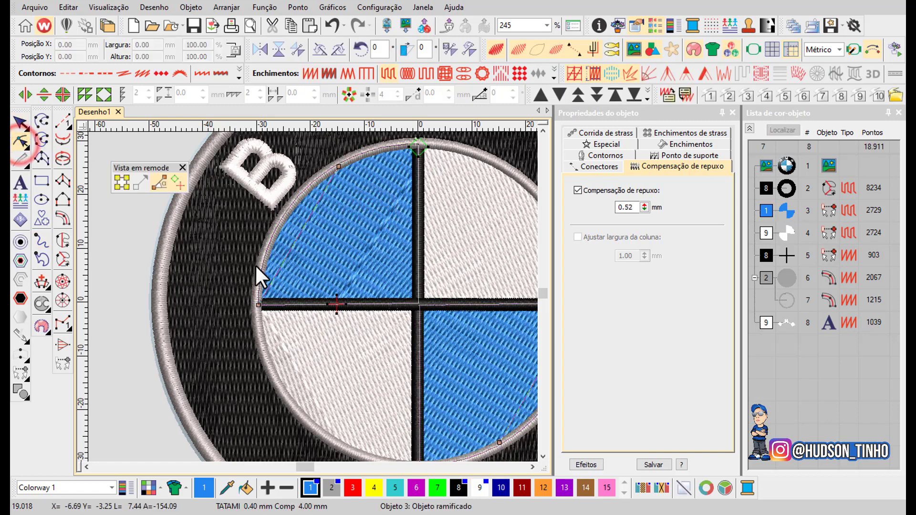
scroll(311, 298, down, 1)
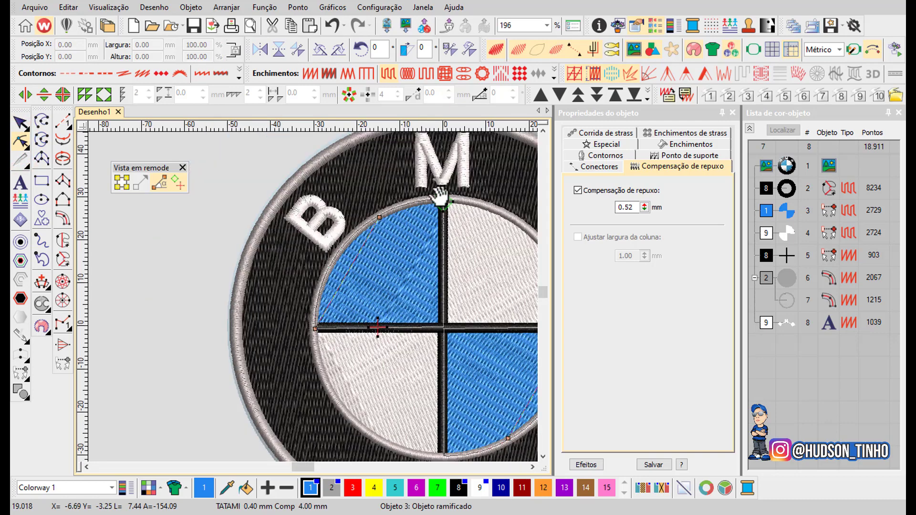
drag(440, 200, 409, 200)
drag(376, 329, 443, 327)
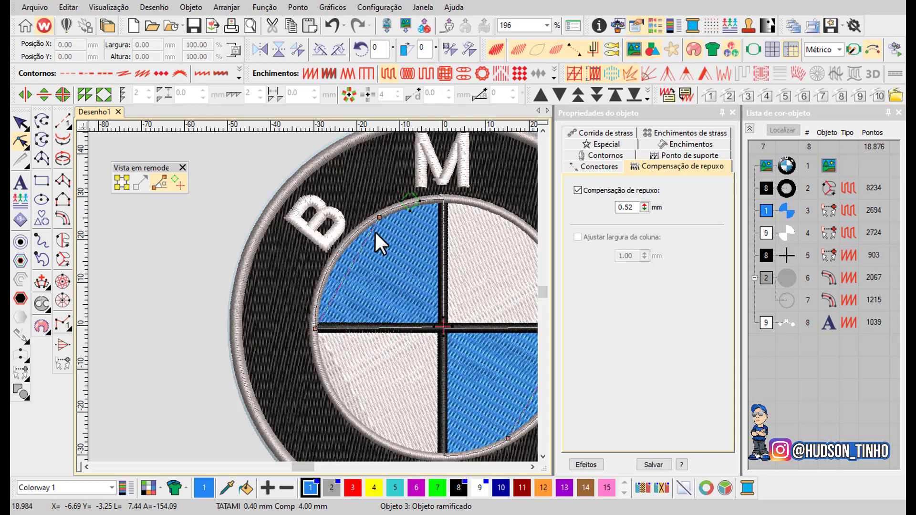
Reshape the white quadrants' fill, moving its start point to the horizontal bar's left end and its end point to the emblem's centre.
scroll(334, 297, down, 2)
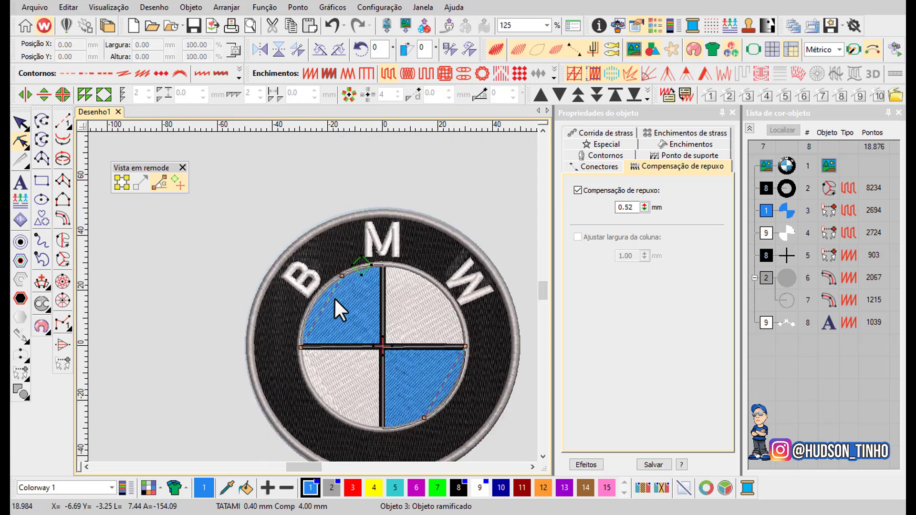
scroll(410, 379, up, 2)
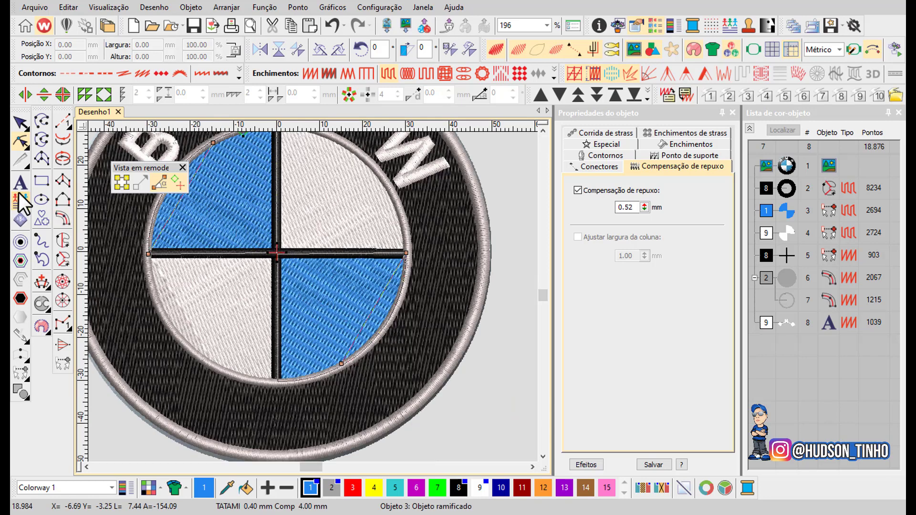
click(21, 124)
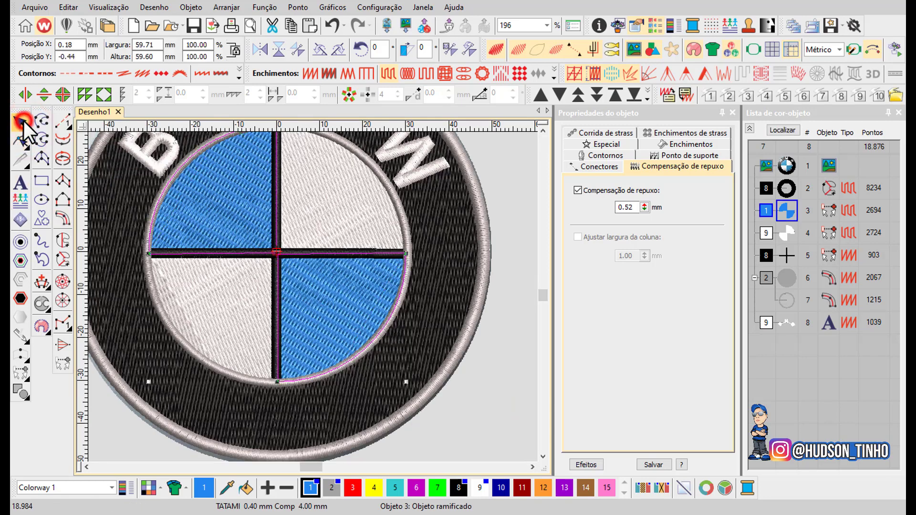
click(336, 206)
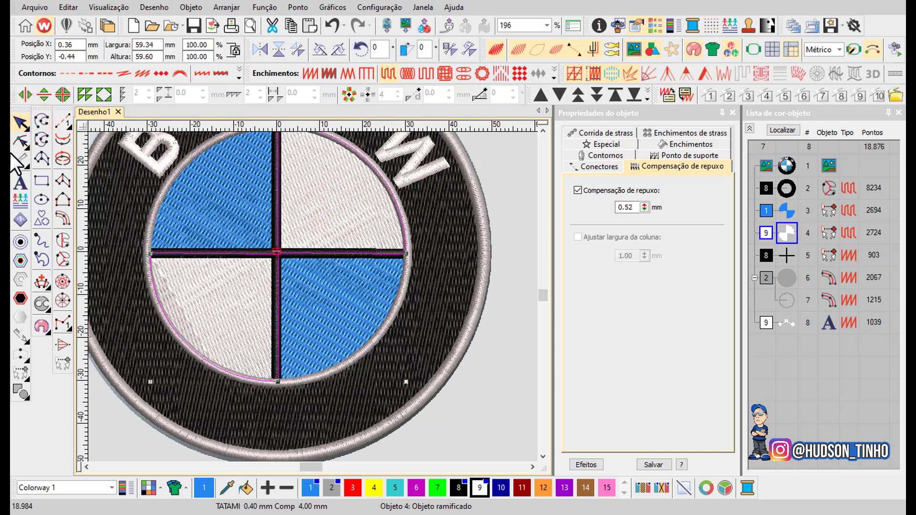
click(20, 141)
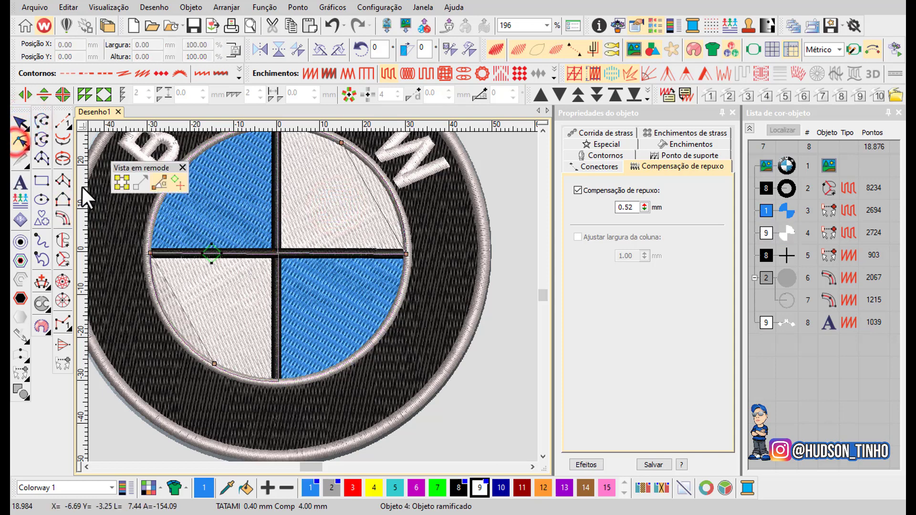
click(206, 252)
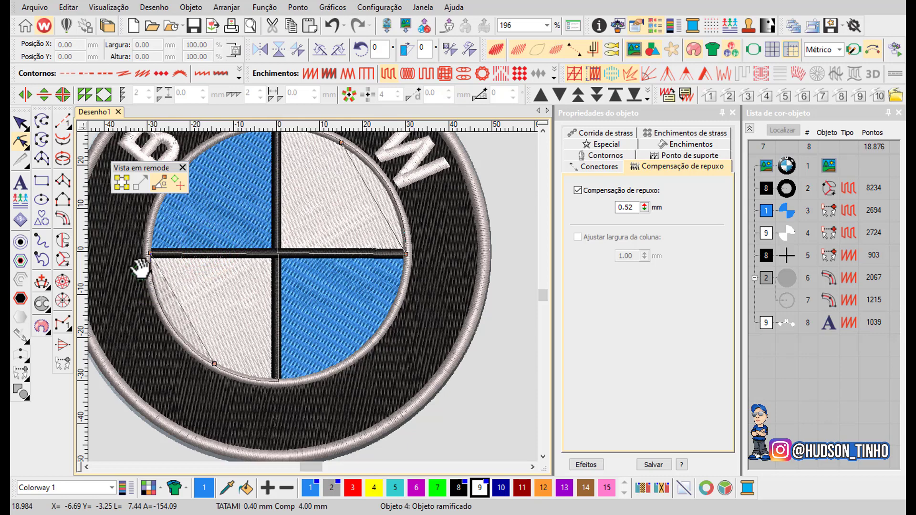
scroll(297, 278, down, 2)
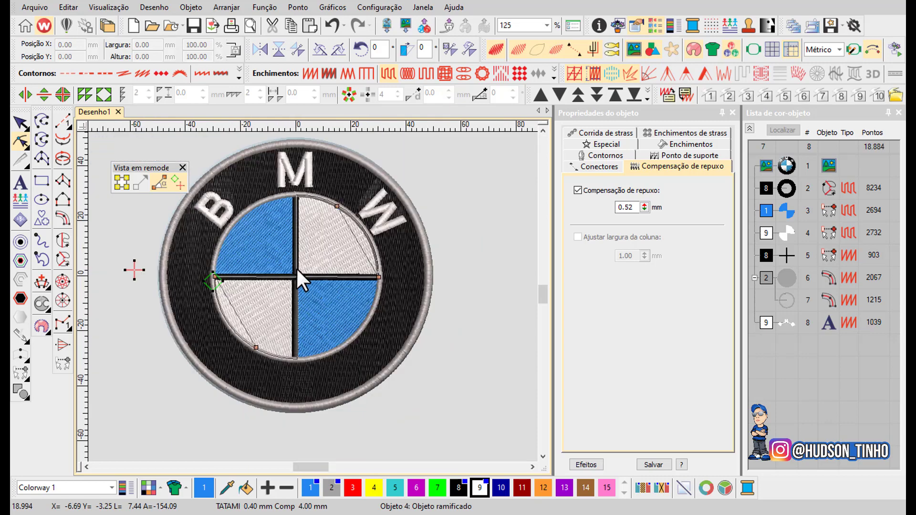
click(129, 271)
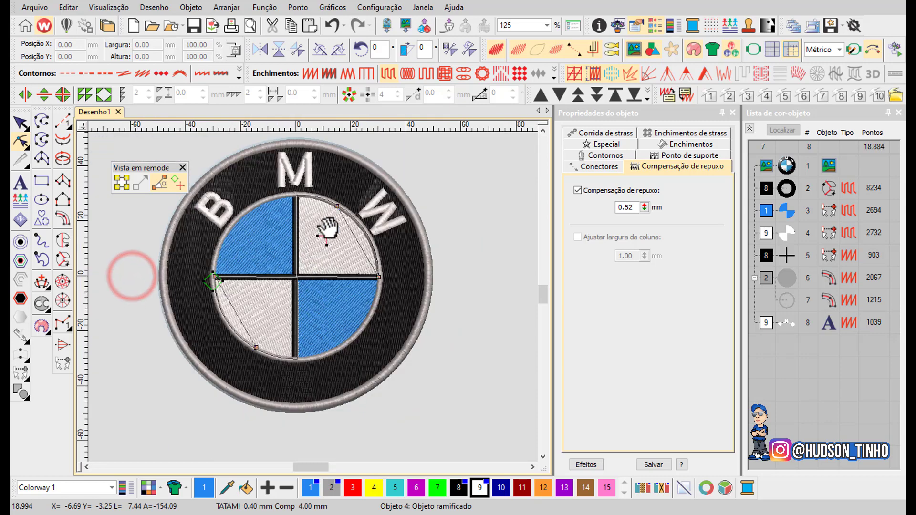
click(296, 277)
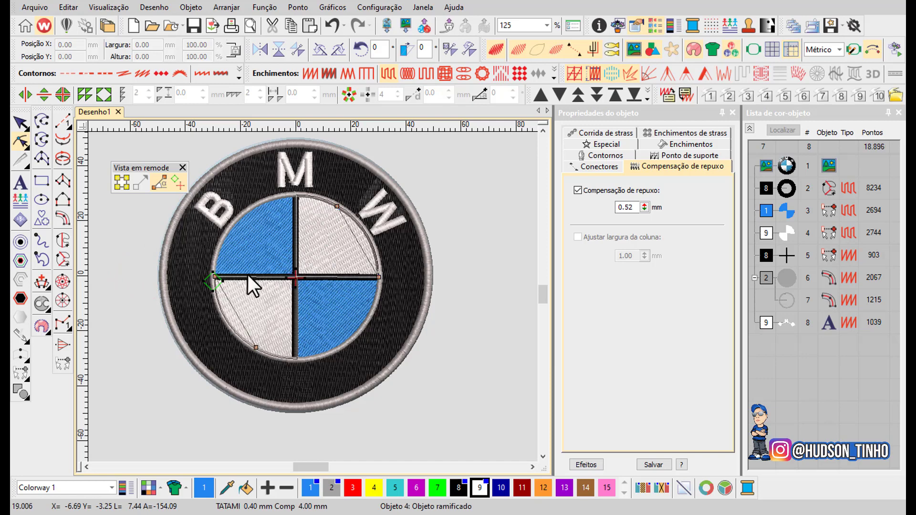
click(20, 123)
click(143, 162)
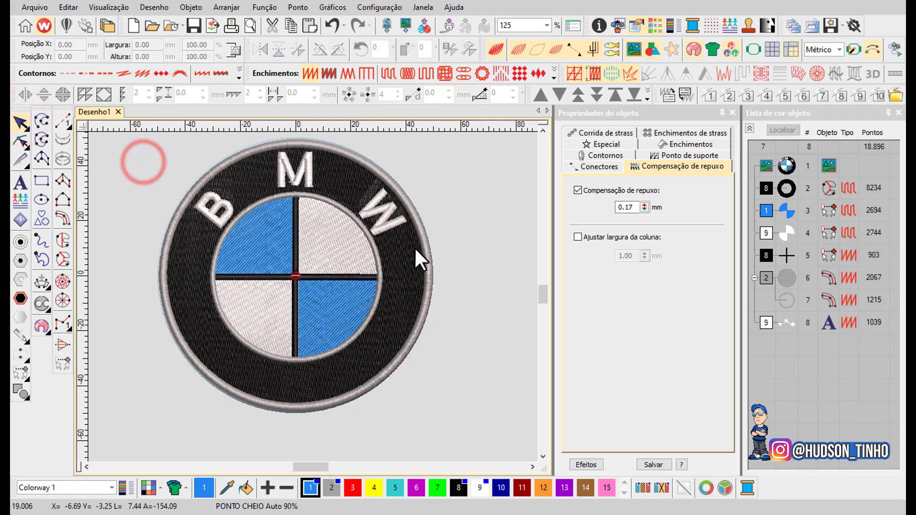
Change the black ring's first underlay type to Tatami with the second backstitch (Pesponto) style.
click(402, 244)
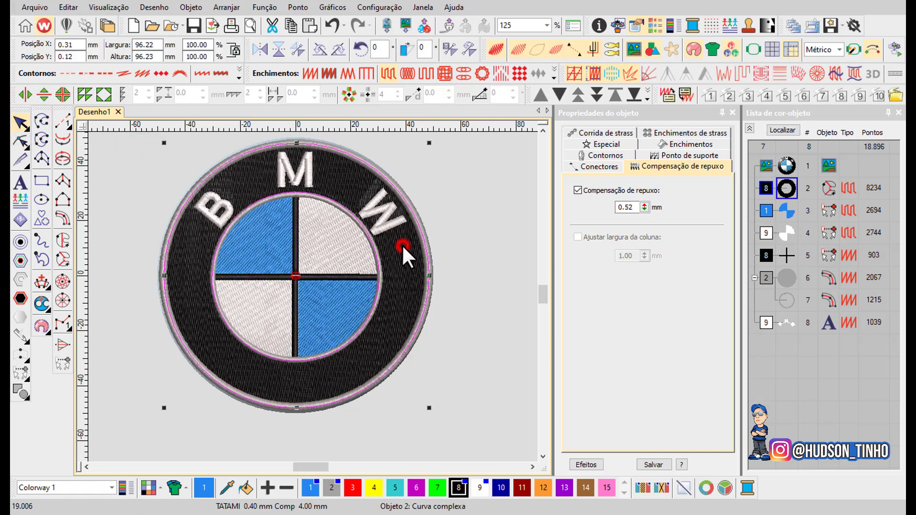
click(666, 145)
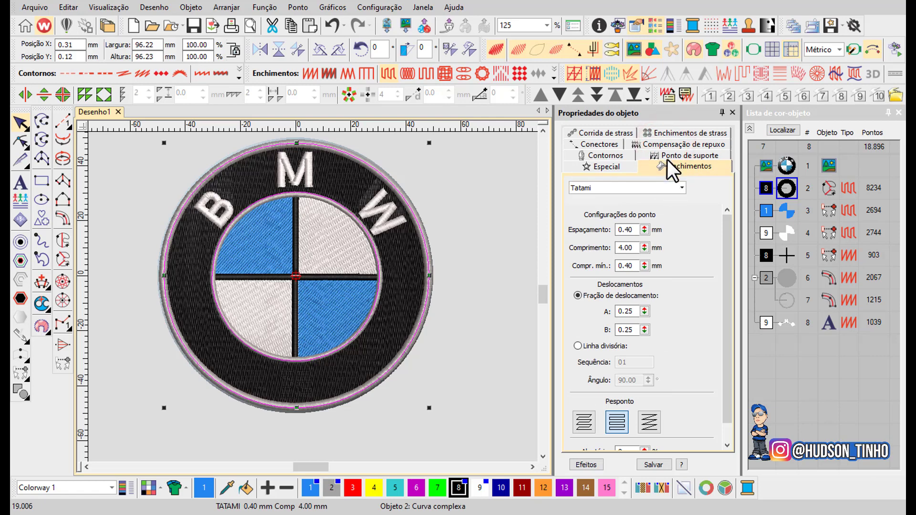
click(666, 156)
click(629, 217)
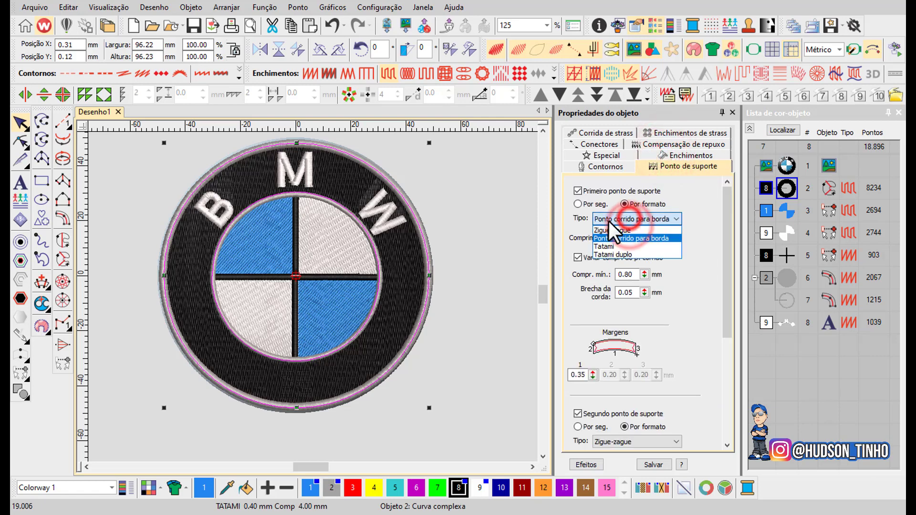
click(605, 242)
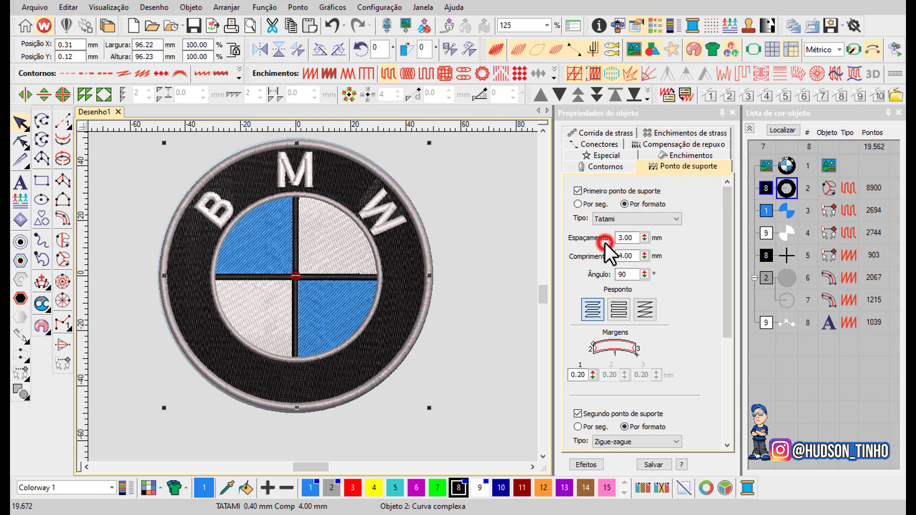
click(615, 309)
Change the white quadrants' first underlay type to Tatami with the second backstitch (Pesponto) style.
click(331, 239)
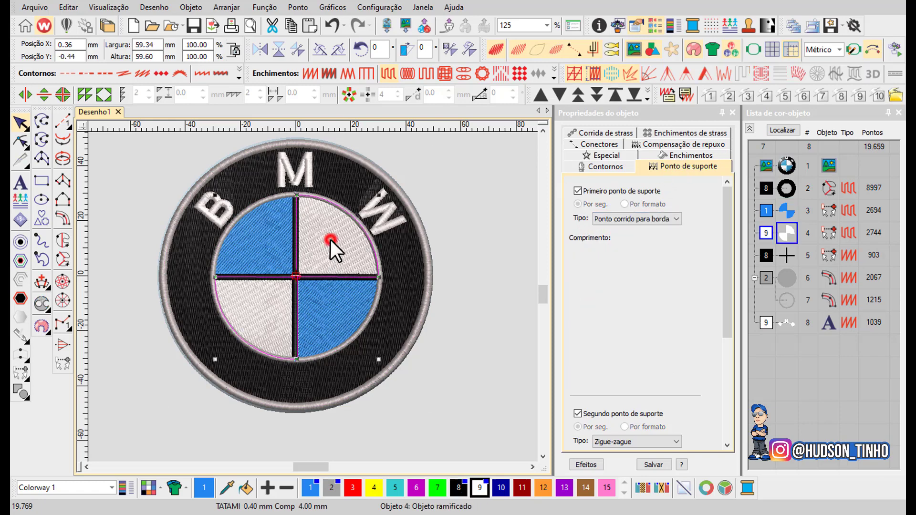
click(605, 219)
click(608, 262)
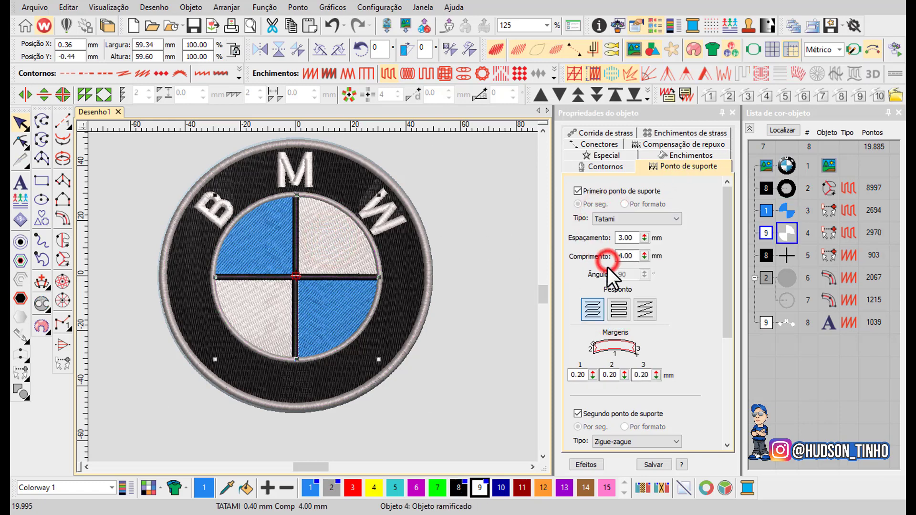
click(613, 311)
Change the blue quadrants' first underlay type to Tatami with the second backstitch (Pesponto) style and deselect them.
click(274, 248)
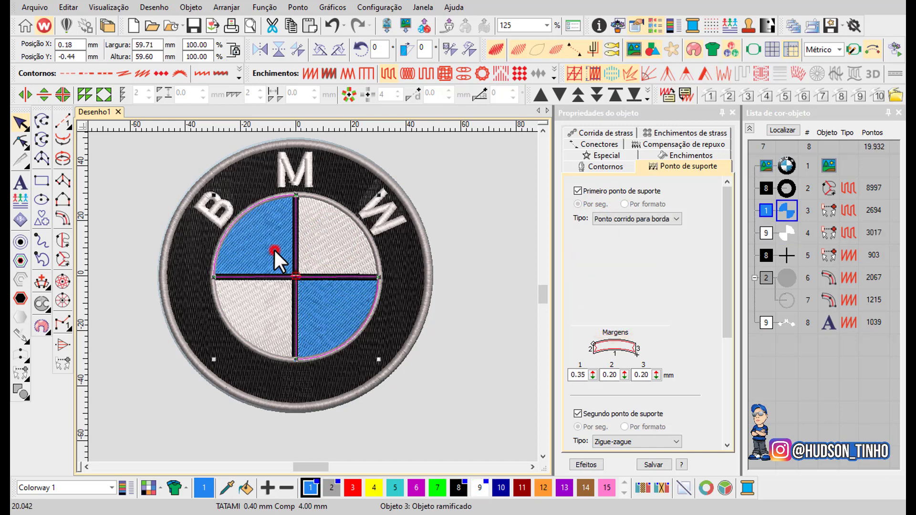
click(621, 219)
click(597, 261)
click(610, 311)
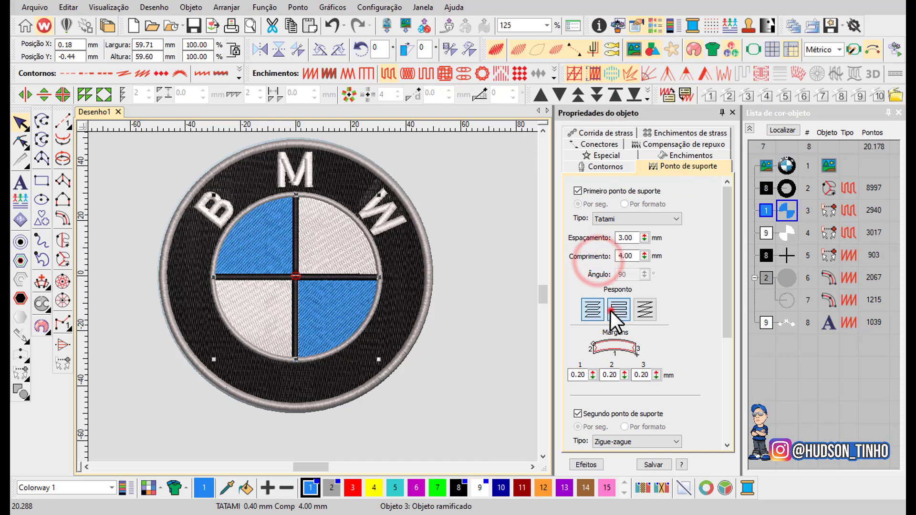
click(128, 199)
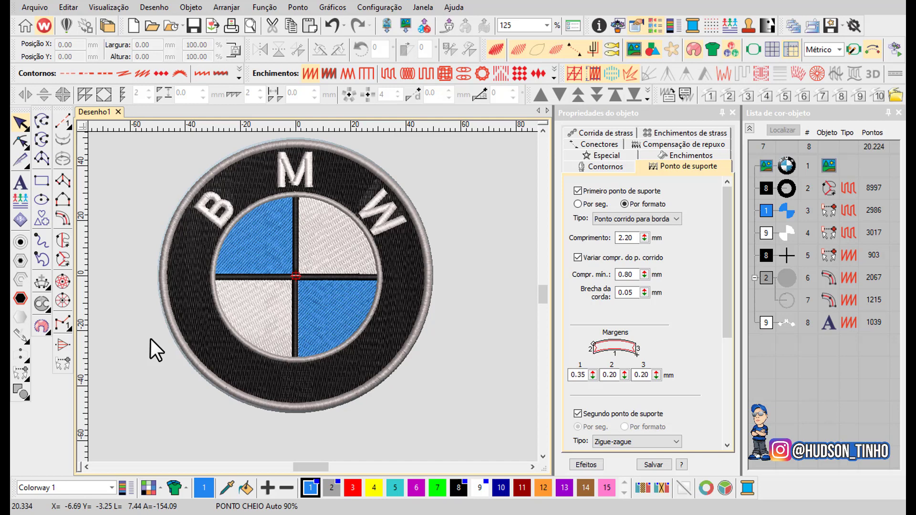
Set the design background to the factory fabric Algodao puro in dark blue.
click(145, 488)
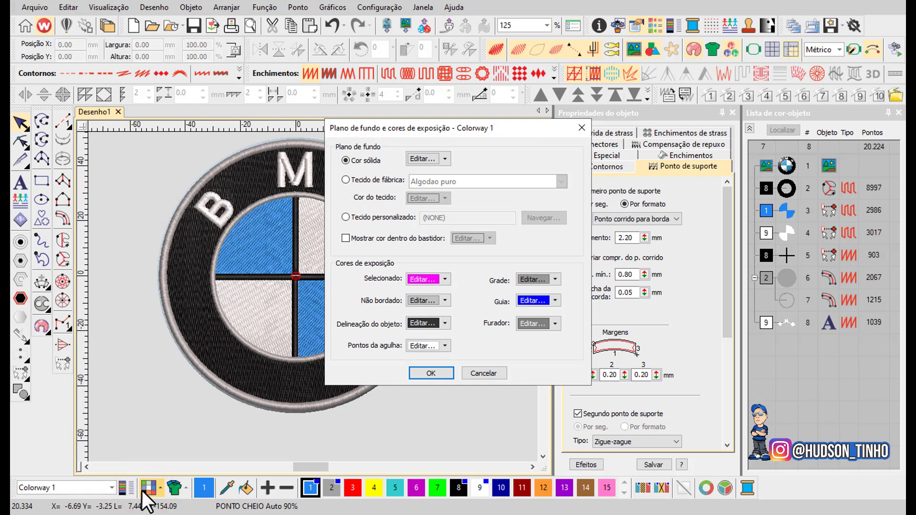
click(346, 182)
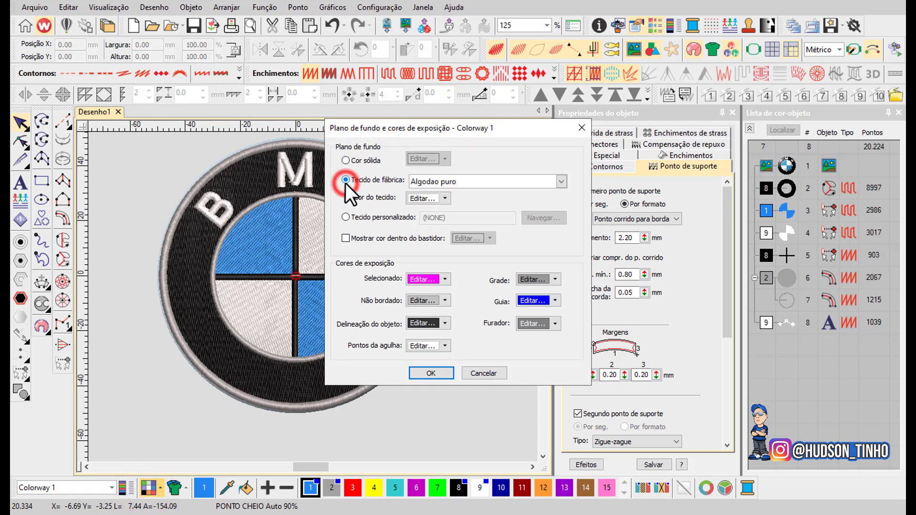
click(424, 197)
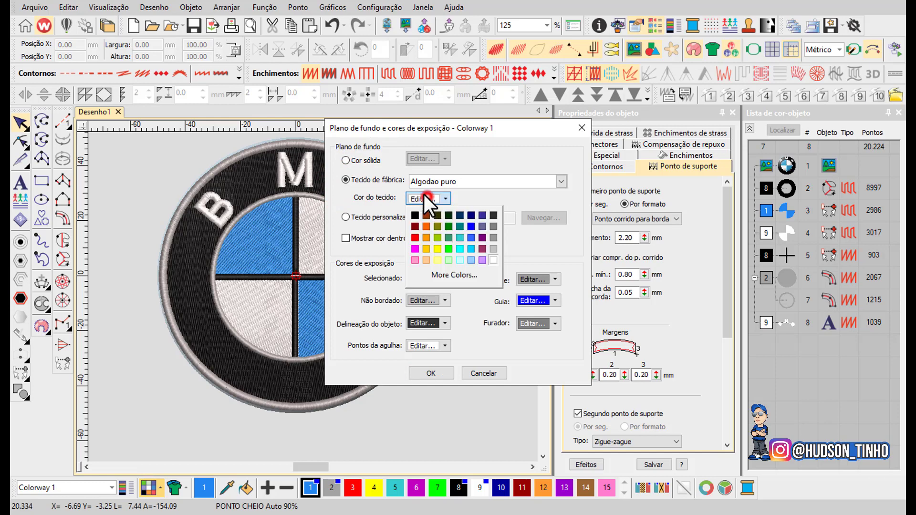
click(461, 216)
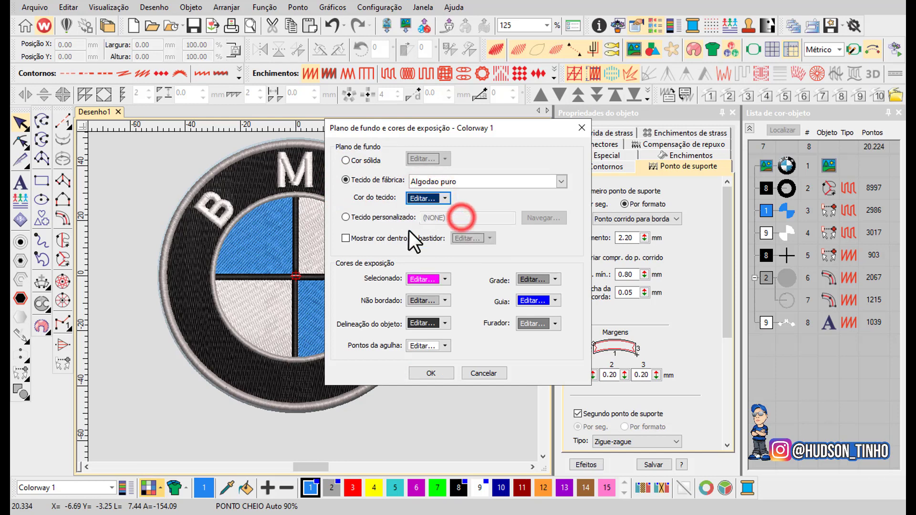
click(431, 373)
scroll(354, 314, down, 3)
scroll(306, 279, up, 2)
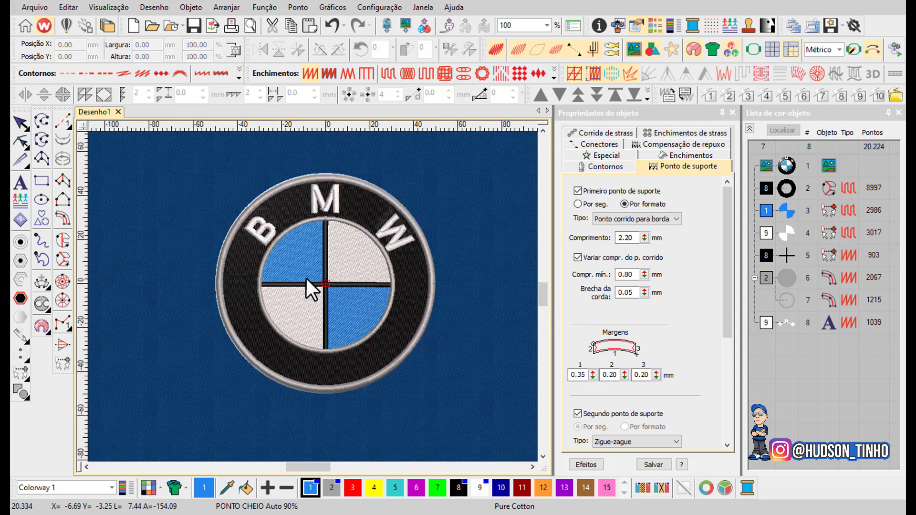
Hide the reference bitmap and play the stitch-out simulation at about 47940 stitches per minute.
click(633, 49)
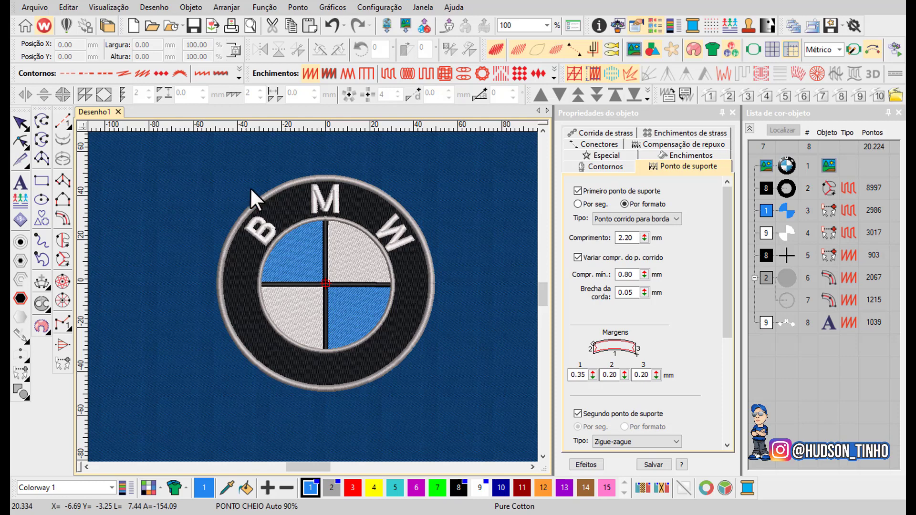
click(894, 48)
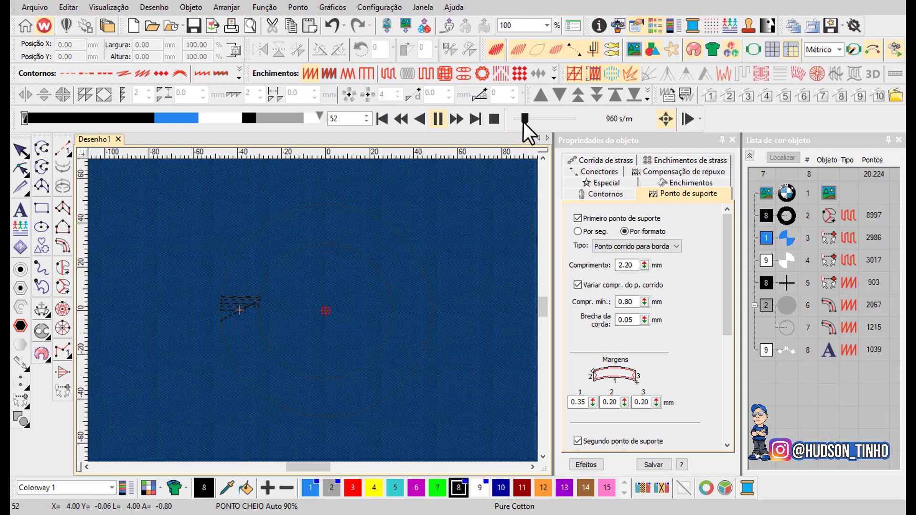
drag(525, 119, 566, 119)
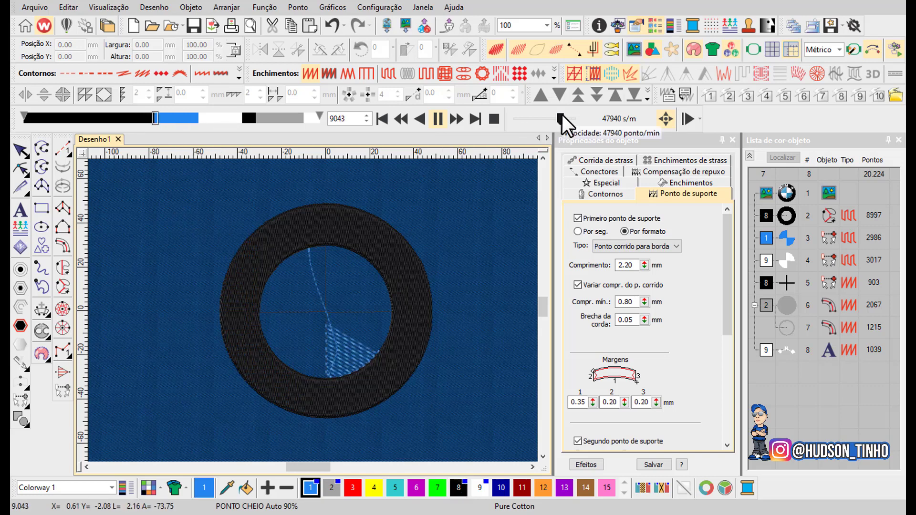
Slow the stitch-out simulation to 5220 stitches per minute, speed it up to 44400 to finish playback, and close the player.
drag(562, 118, 544, 119)
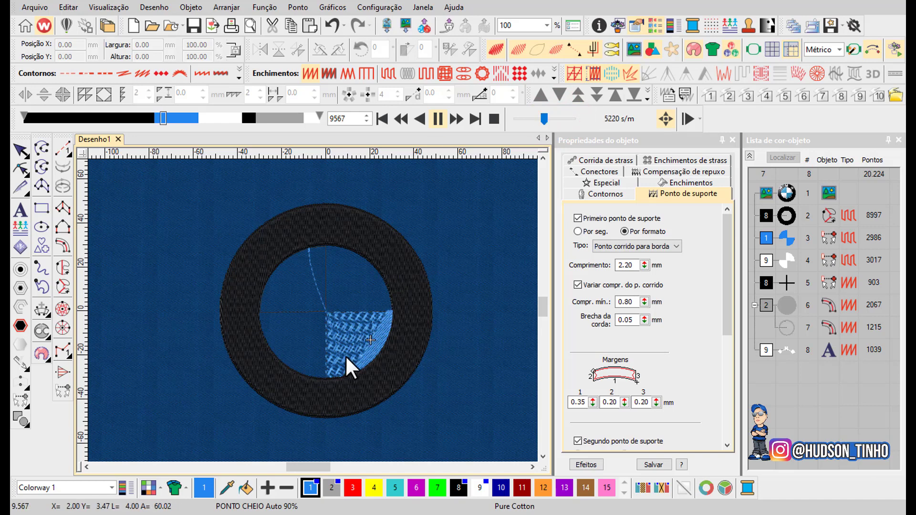
drag(547, 120, 562, 123)
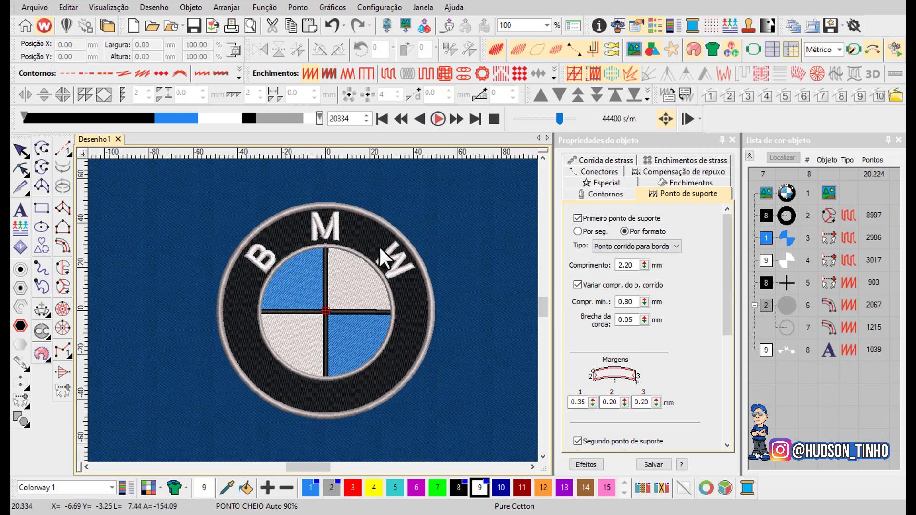
click(493, 119)
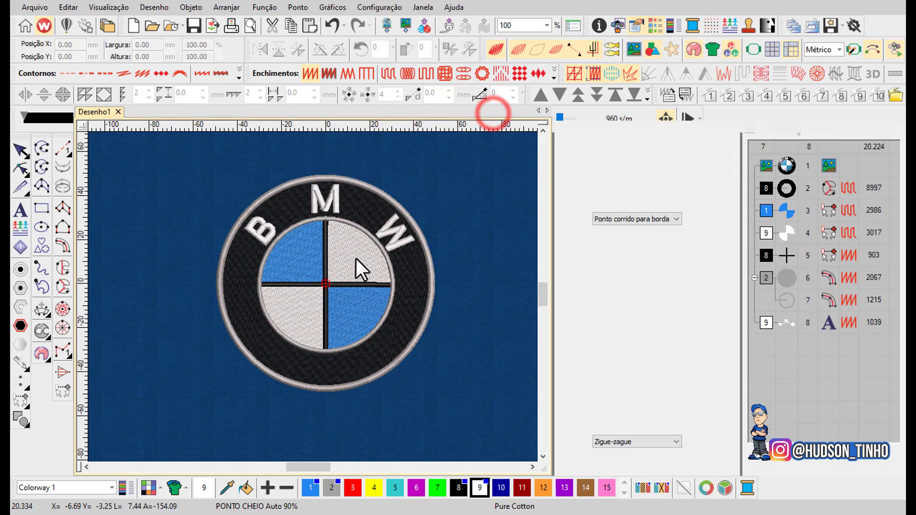
Move the BMW lettering ahead of the white quadrants in the sewing order, within the same white colour block, and deselect everything.
click(770, 322)
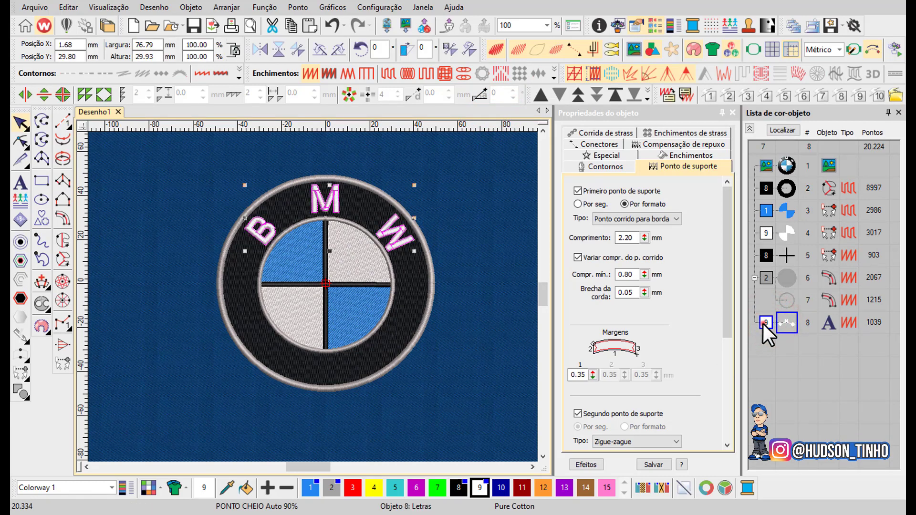
drag(763, 324, 769, 244)
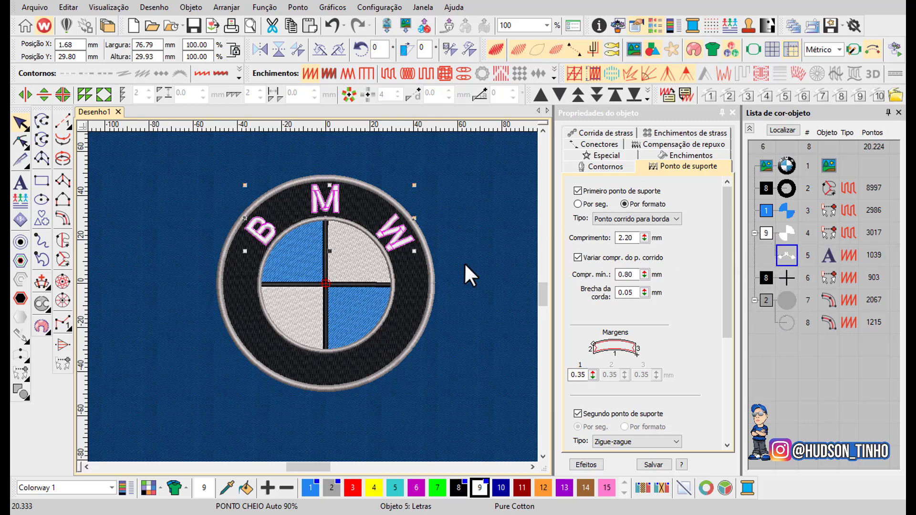
drag(786, 241, 787, 238)
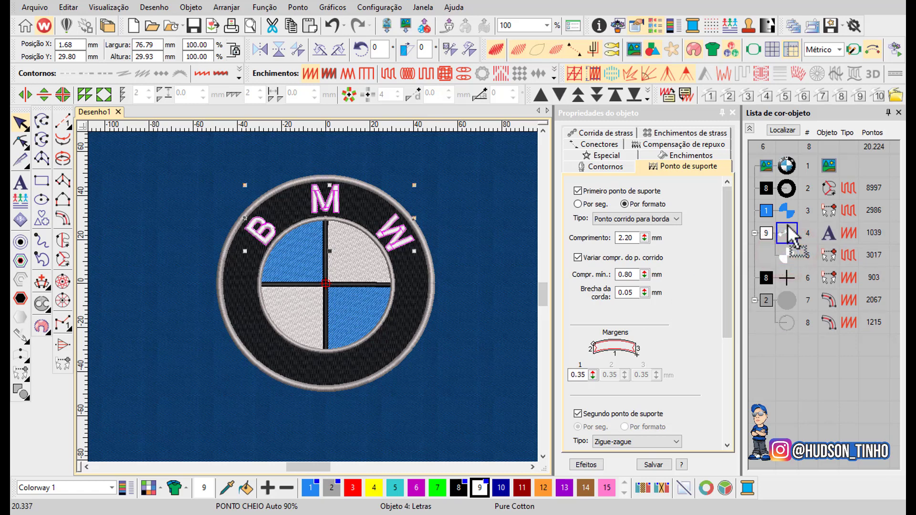
click(793, 250)
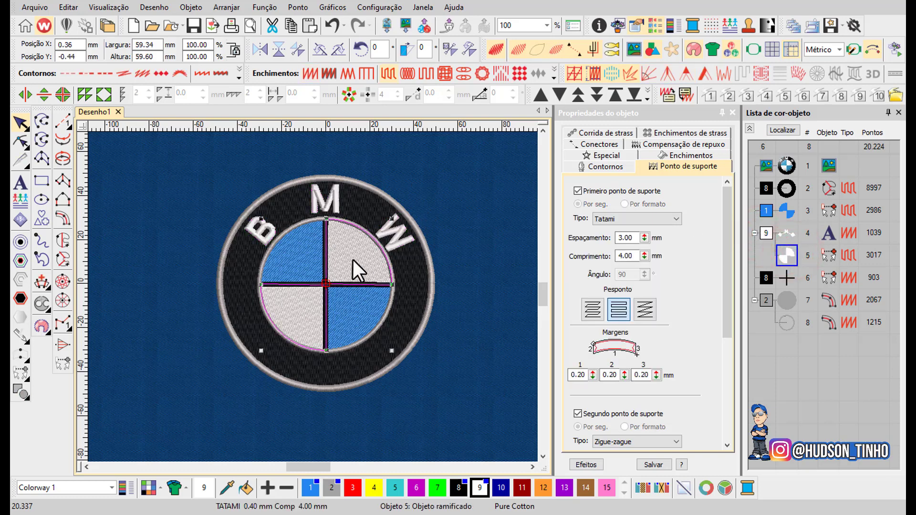
click(442, 180)
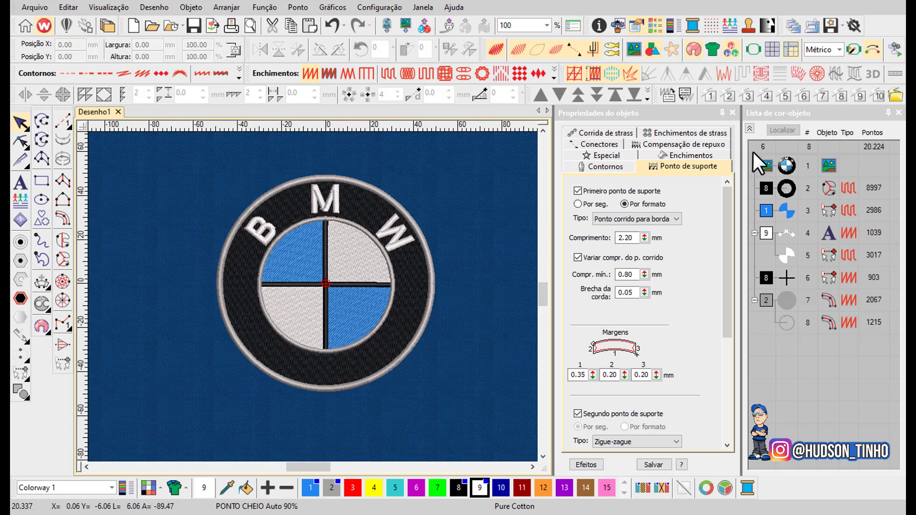
Collapse the colour-object list and examine the objects grouped in the blue, white and grey colour blocks.
click(753, 129)
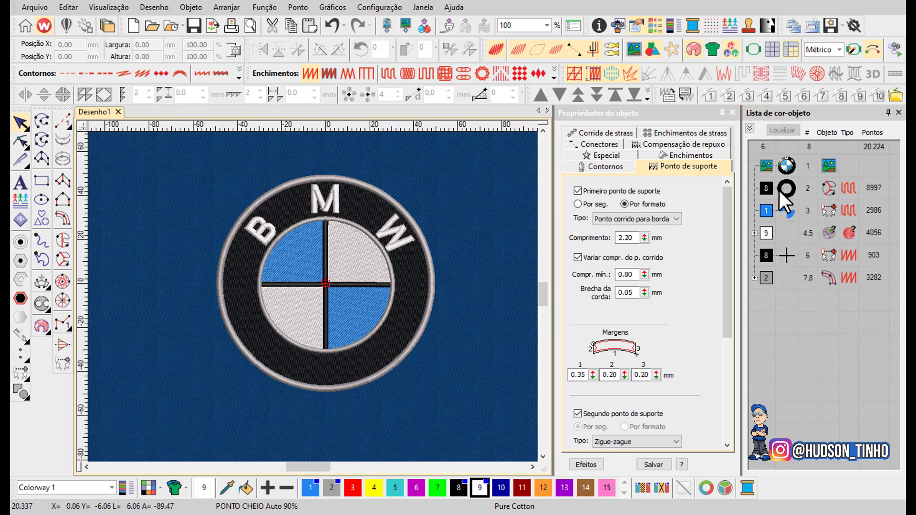
click(782, 209)
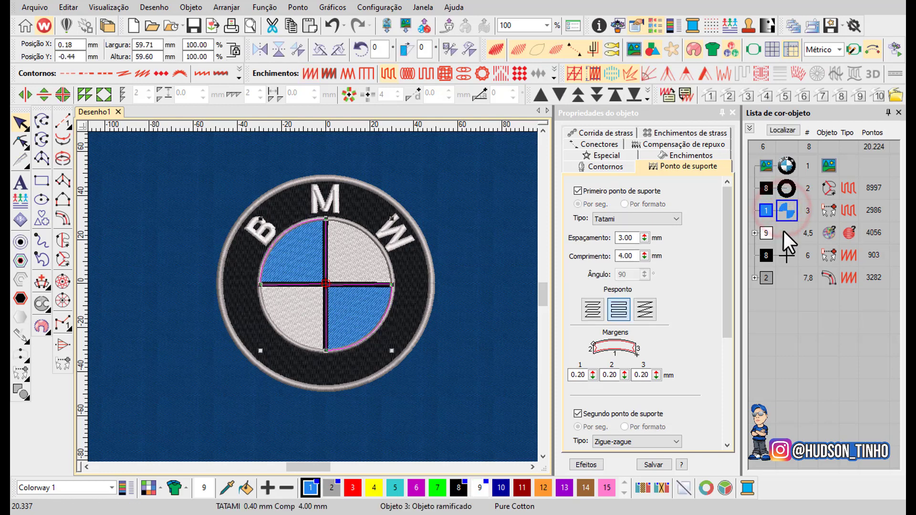
click(783, 231)
click(754, 233)
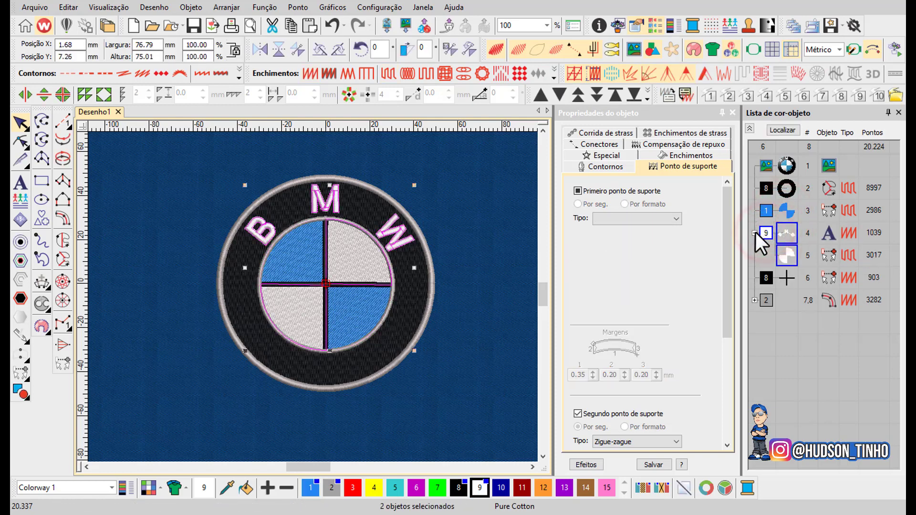
click(755, 232)
click(769, 253)
click(763, 277)
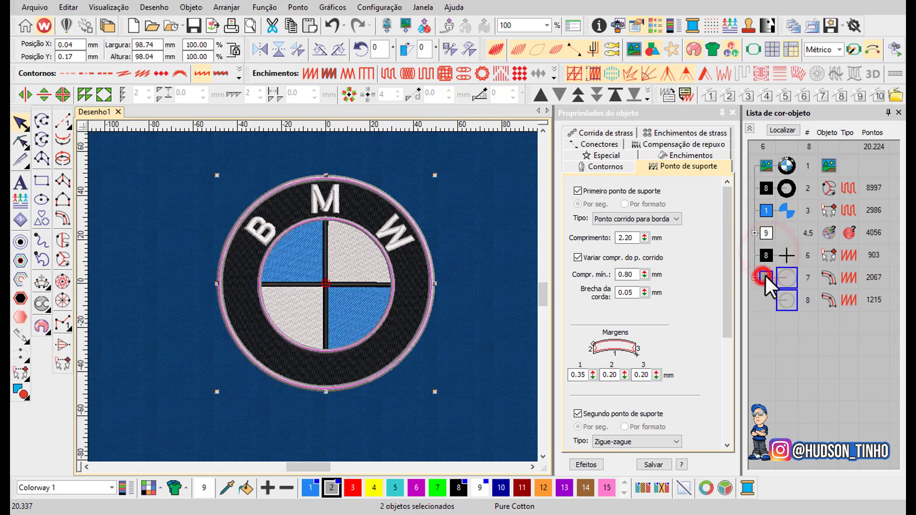
Replay the stitch-out simulation with the new sewing order at 176580 stitches per minute and close the player.
click(896, 43)
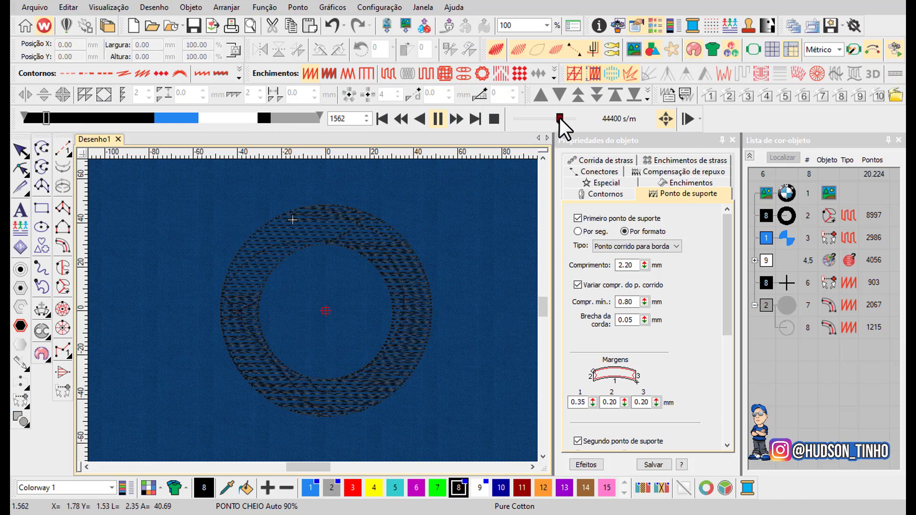
drag(560, 119, 571, 120)
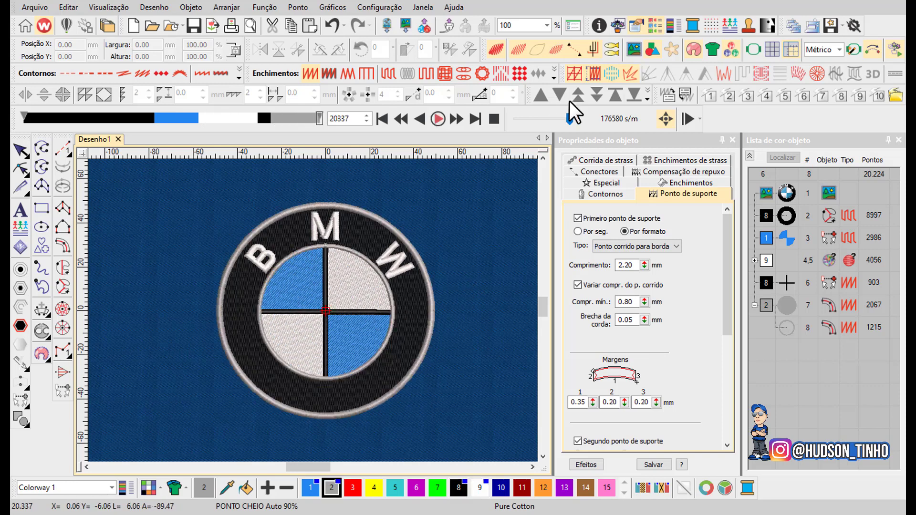
click(493, 119)
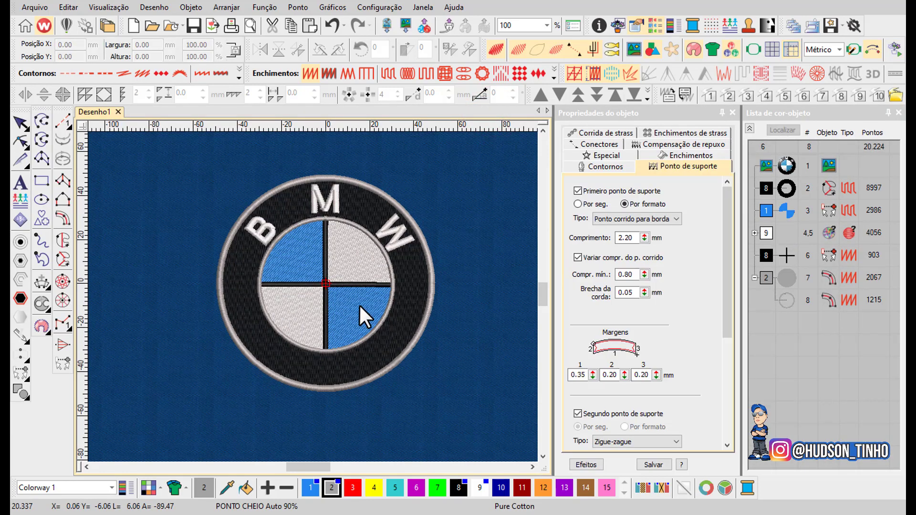
Save the design as ESCUDO BMW in EMB format in the MATRIZES DE BORDADO folder.
click(33, 6)
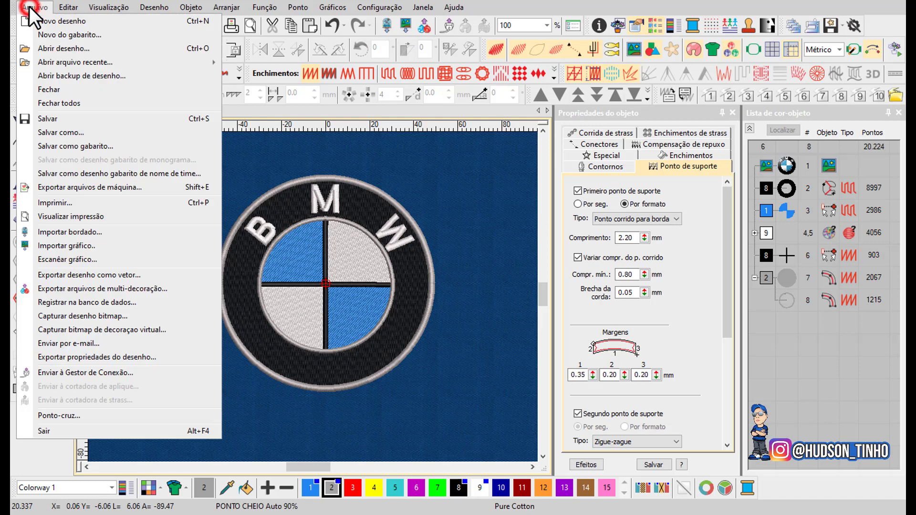
click(59, 130)
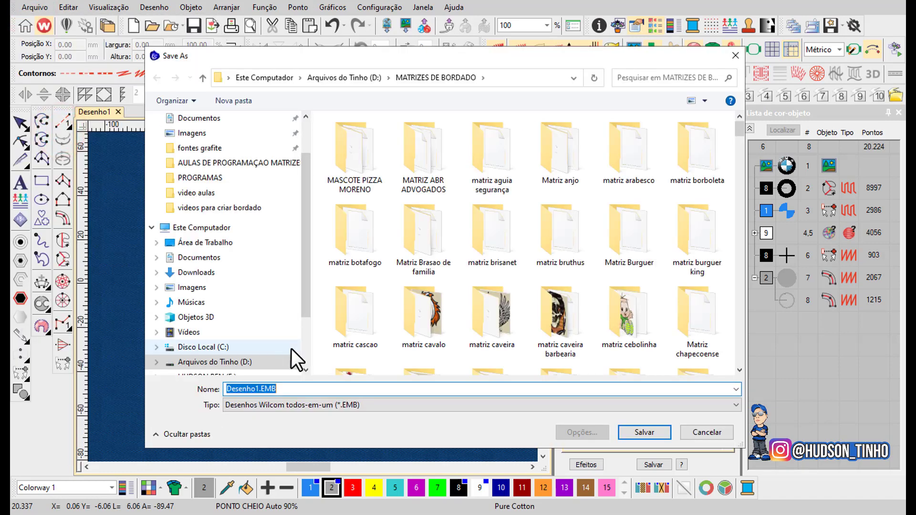
text(ESCU)
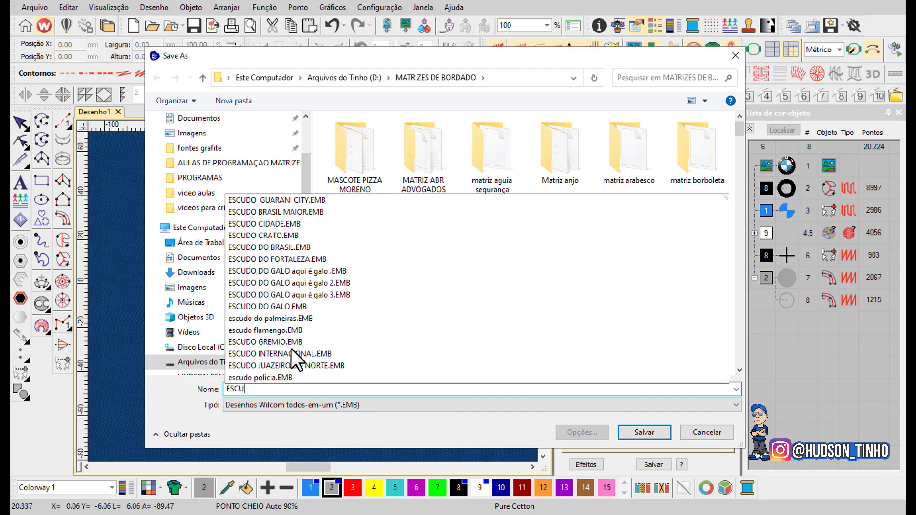
text(DO BMW)
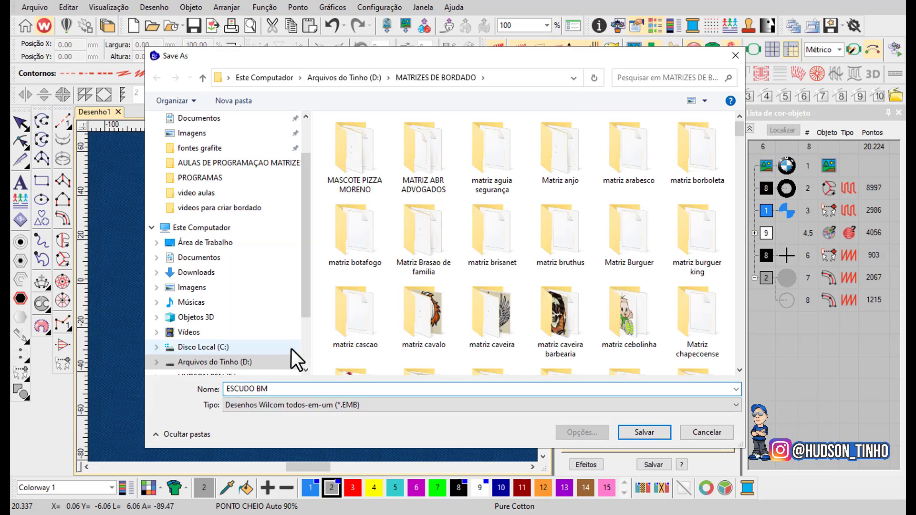
click(642, 432)
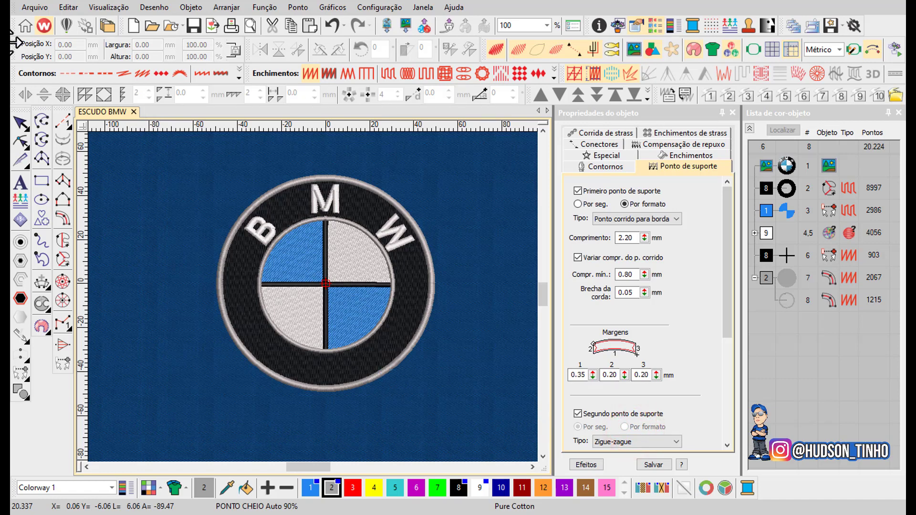
Export the design as the Brother/Babylock/Deco machine file ESCUDO BMW.PES into the desktop's "bordados . pes" folder.
click(32, 7)
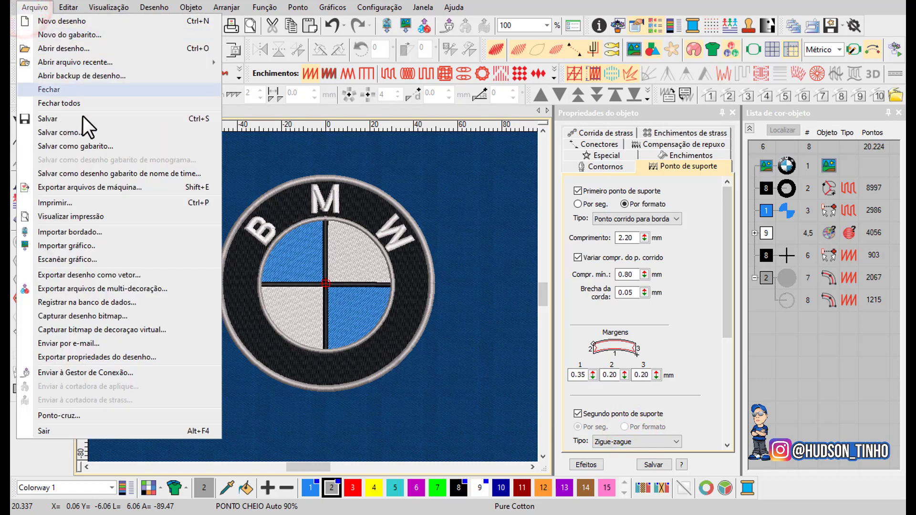
click(108, 187)
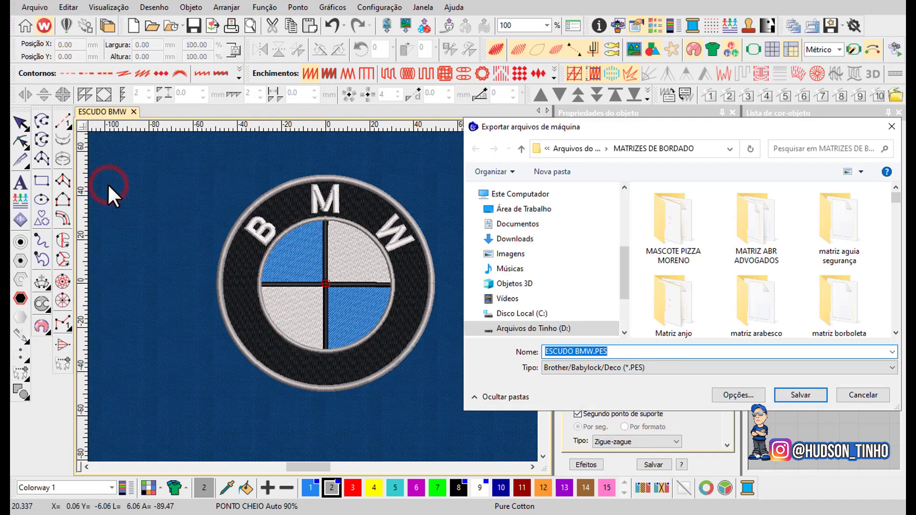
drag(641, 127, 475, 130)
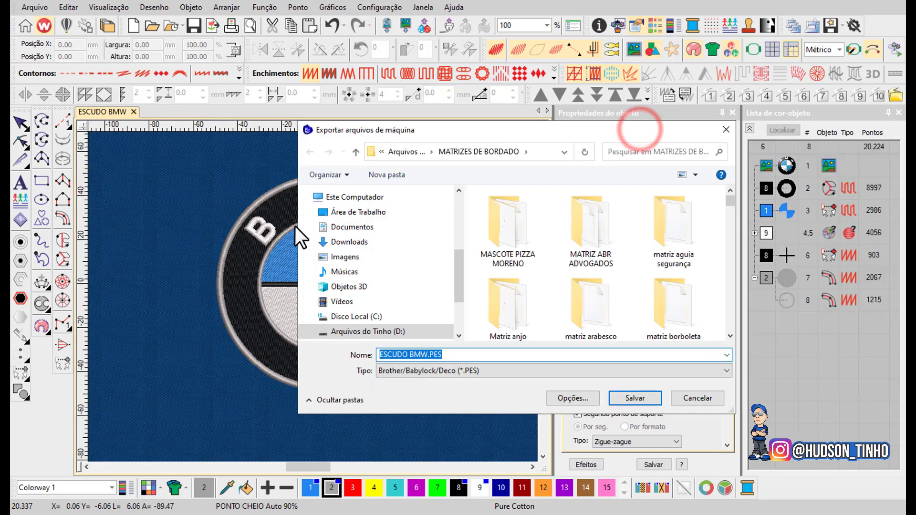
click(374, 213)
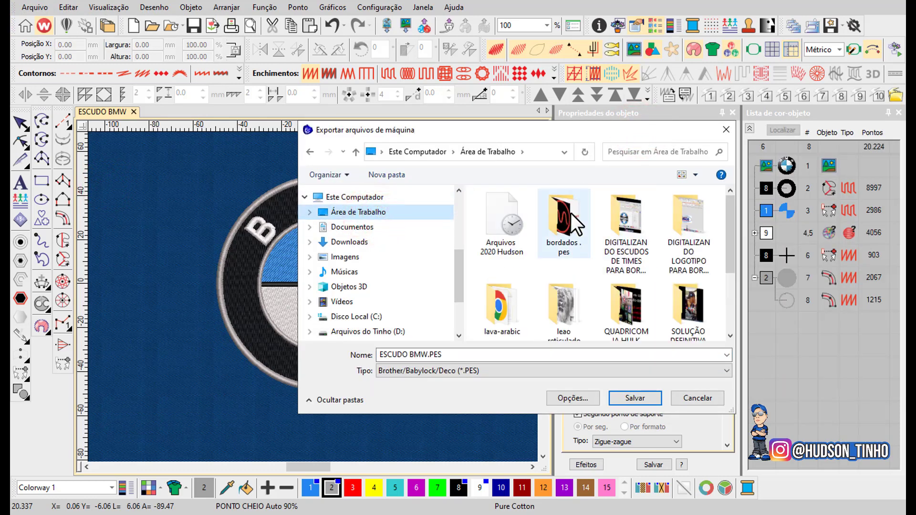
double_click(572, 213)
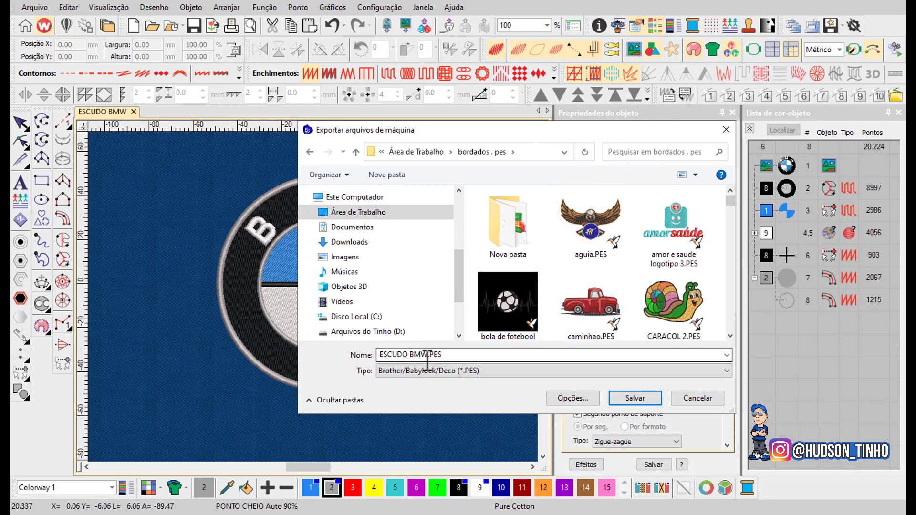
click(476, 371)
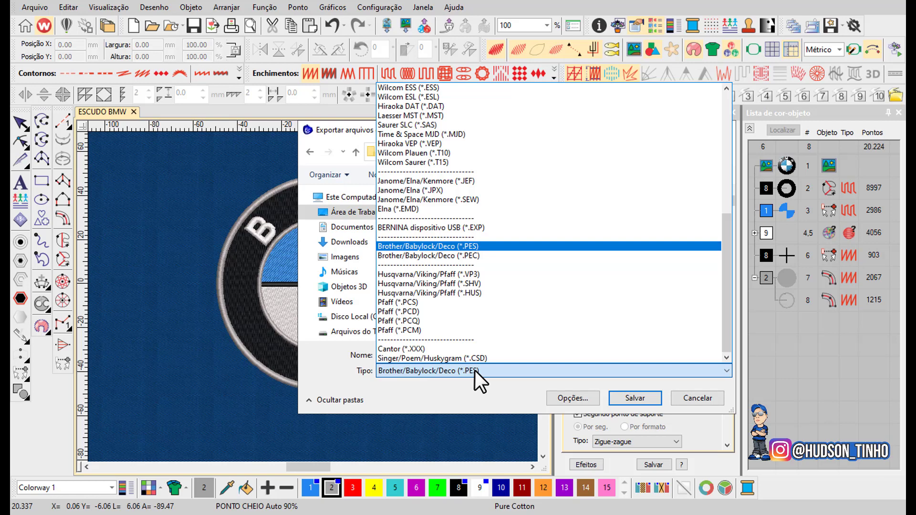
click(463, 248)
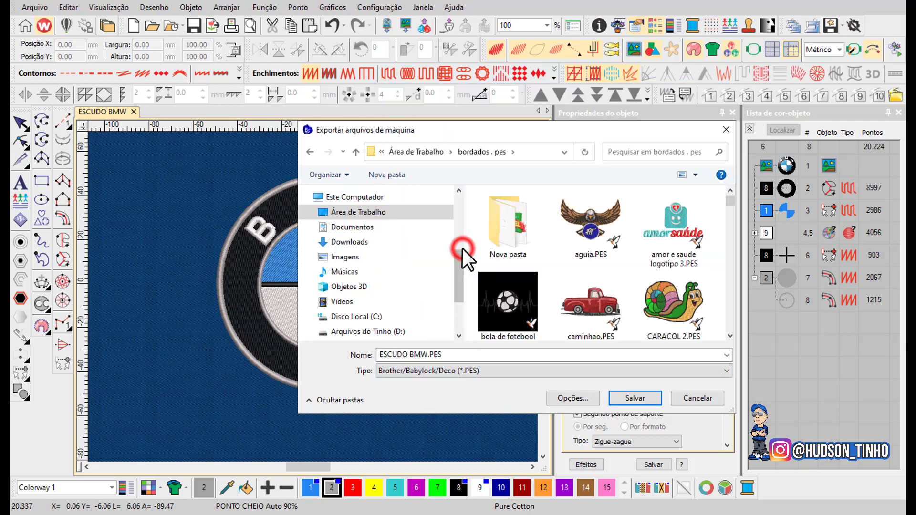
click(634, 400)
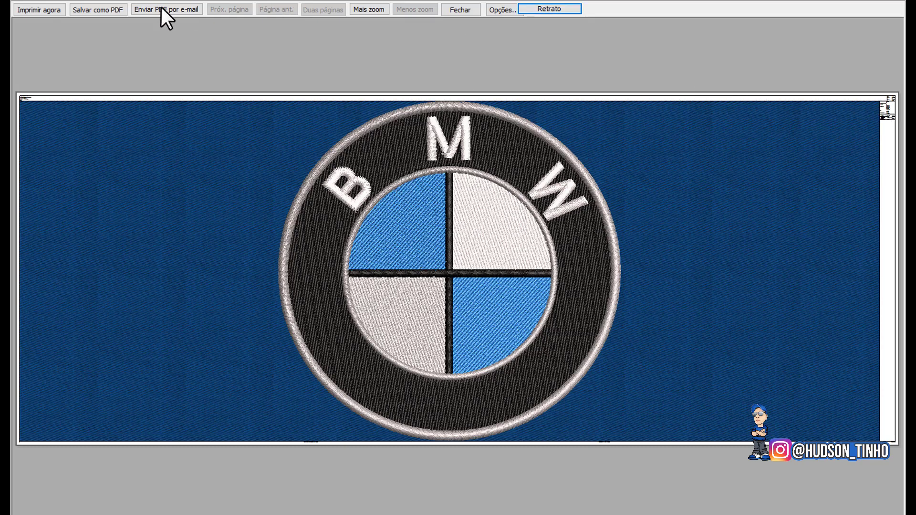
Save the print preview of the production sheet on the desktop as ESCUDO BMW Print.PDF.
click(88, 7)
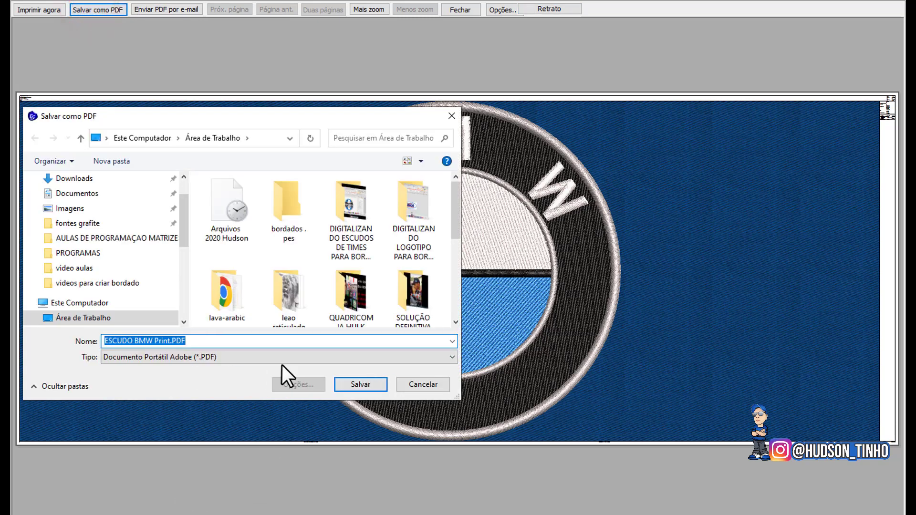
click(370, 382)
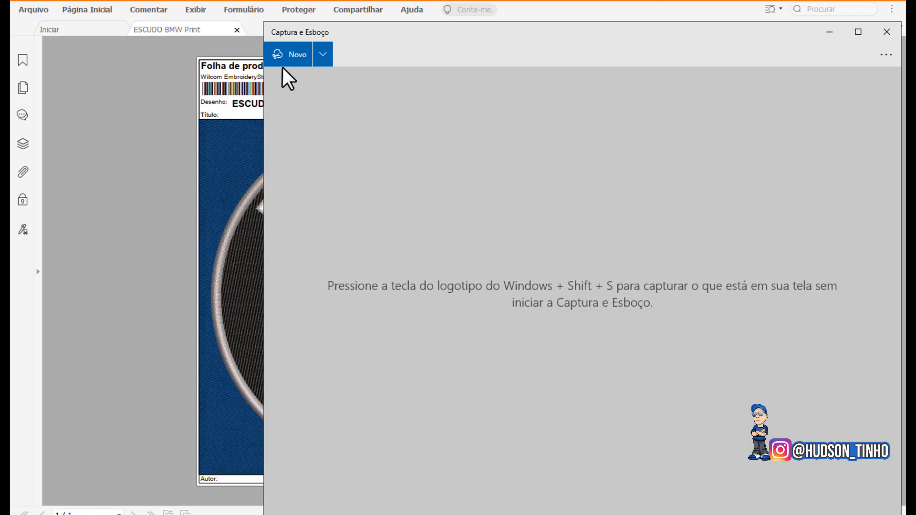
Snip the emblem image from the PDF with Captura e Esboço, save it as a PNG on the desktop, and return to Wilcom EmbroideryStudio.
click(282, 53)
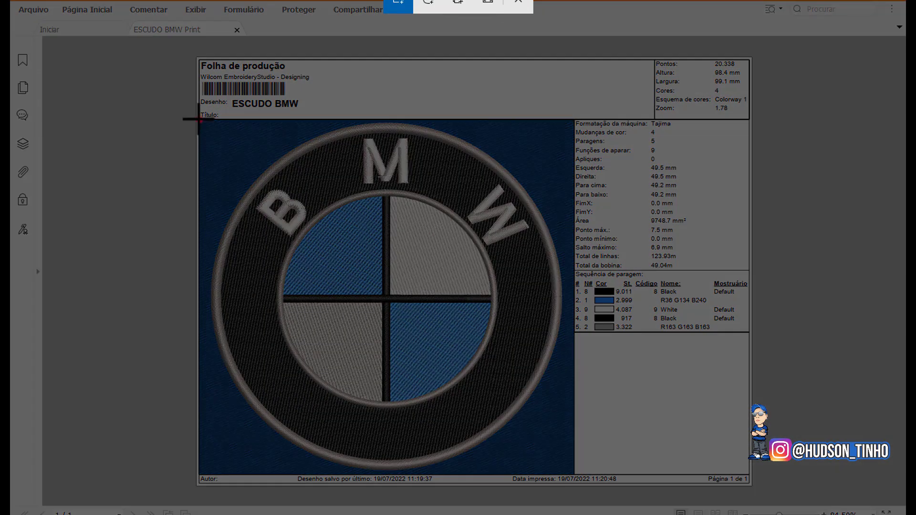
drag(199, 120, 572, 475)
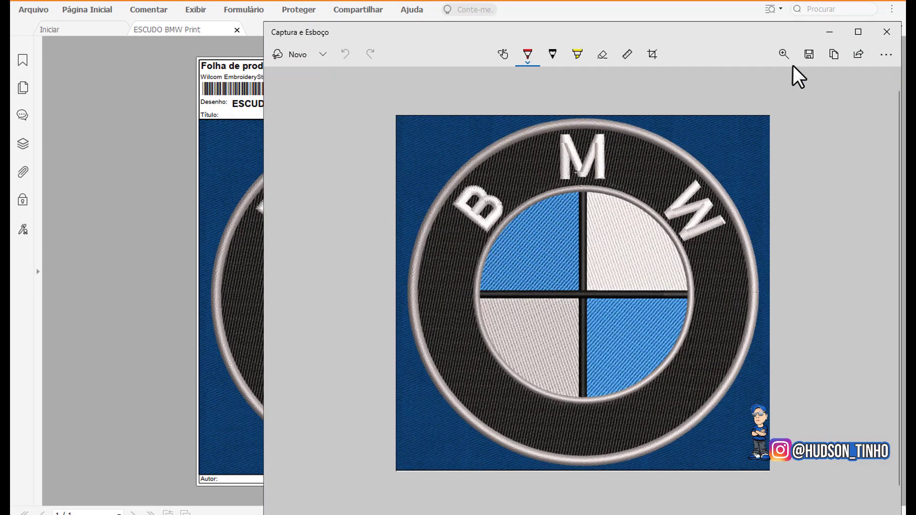
click(809, 54)
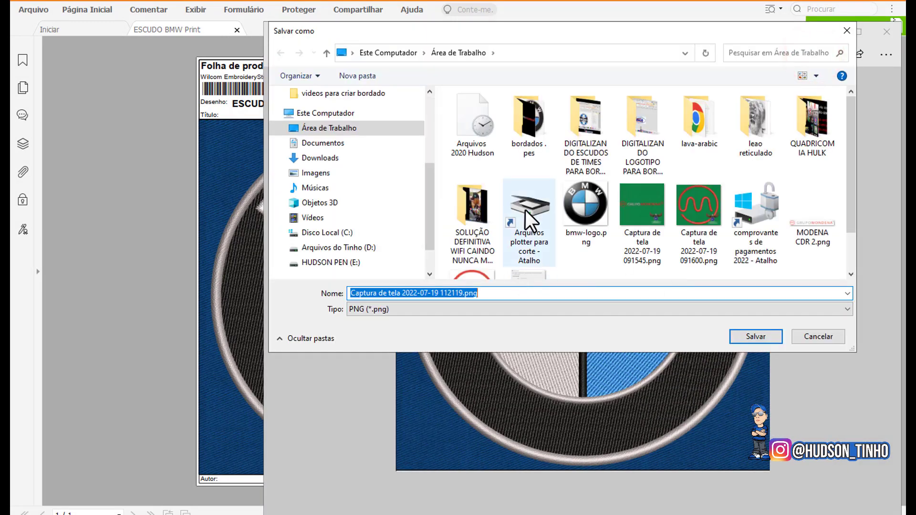
click(767, 335)
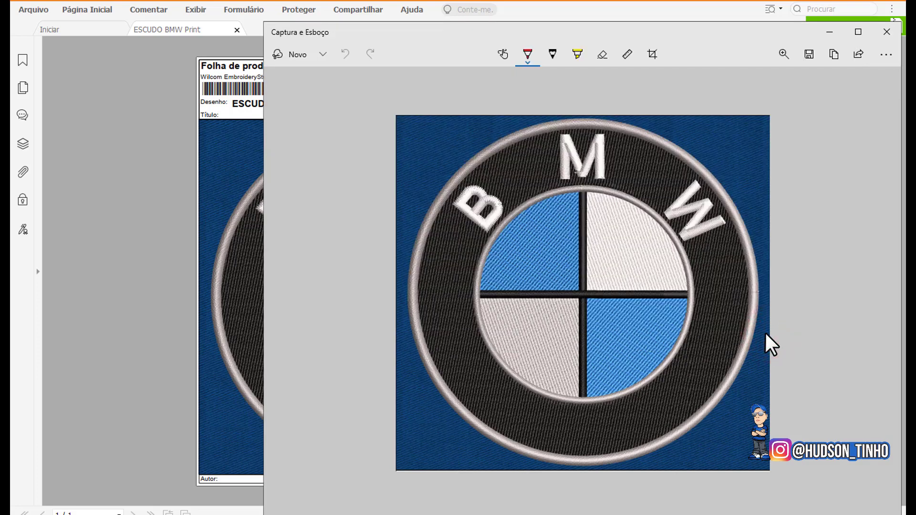
click(887, 32)
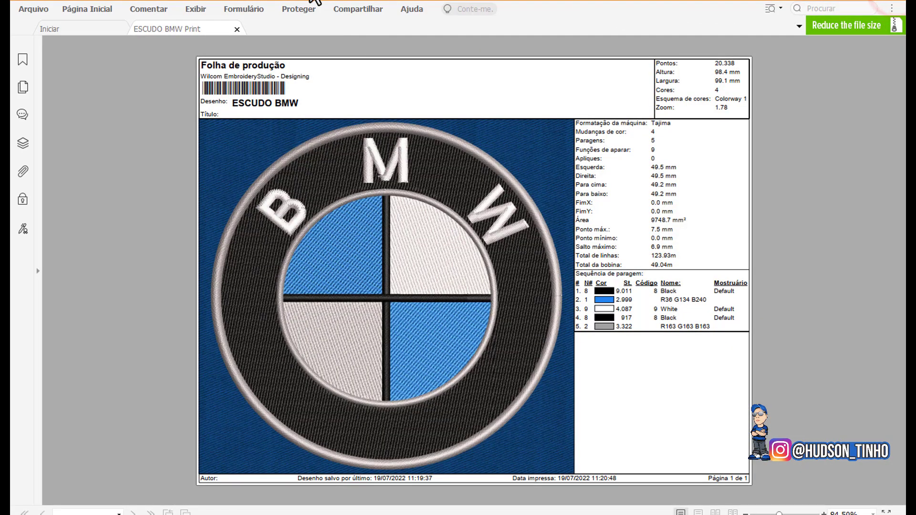
key(alt+Tab)
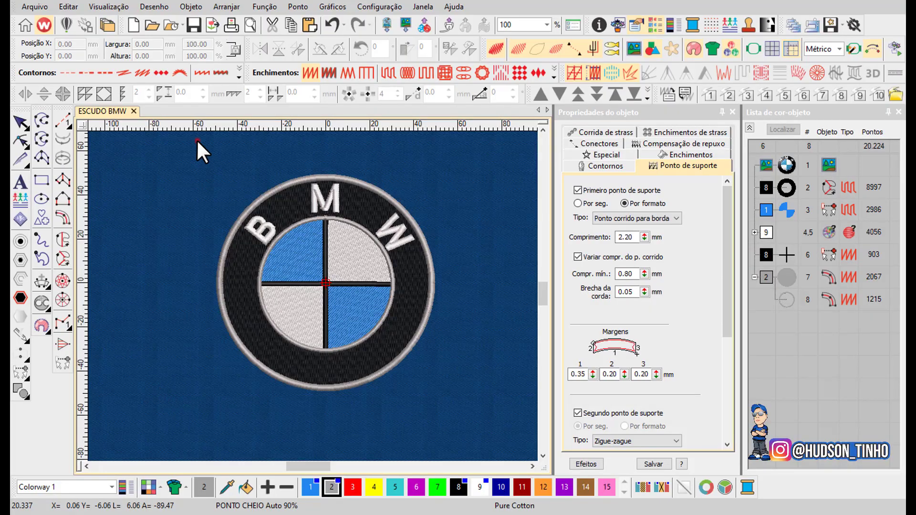